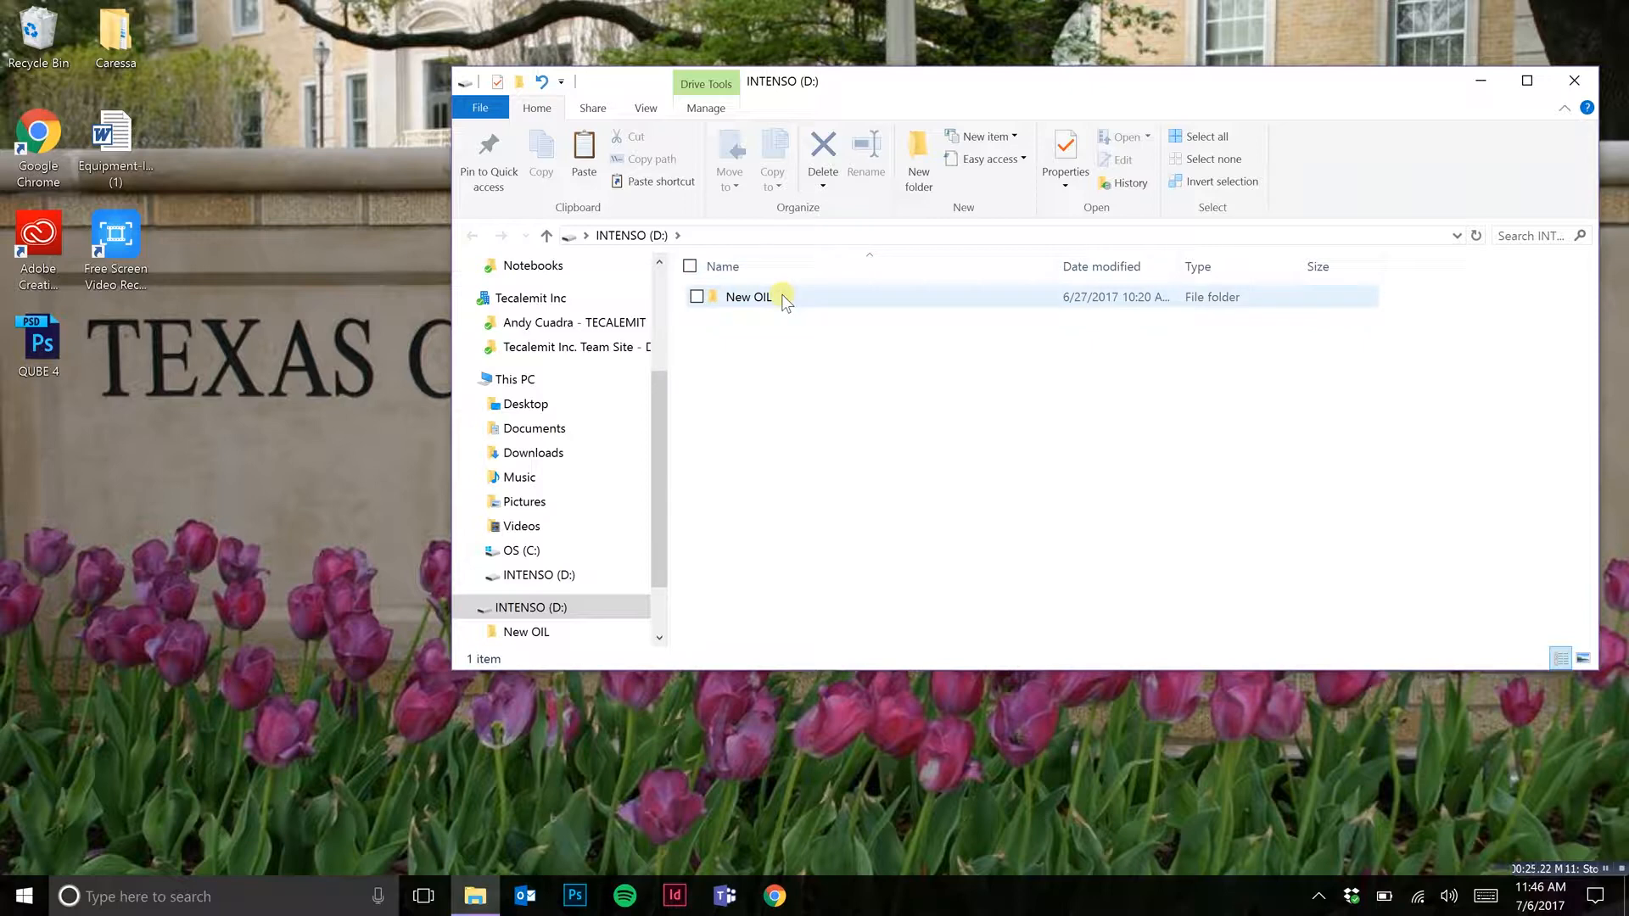
Step: Copy the xampp folder from the New OIL folder on the INTENSO (D:) drive to the desktop
{"action": "double_click", "coordinate": [784, 299]}
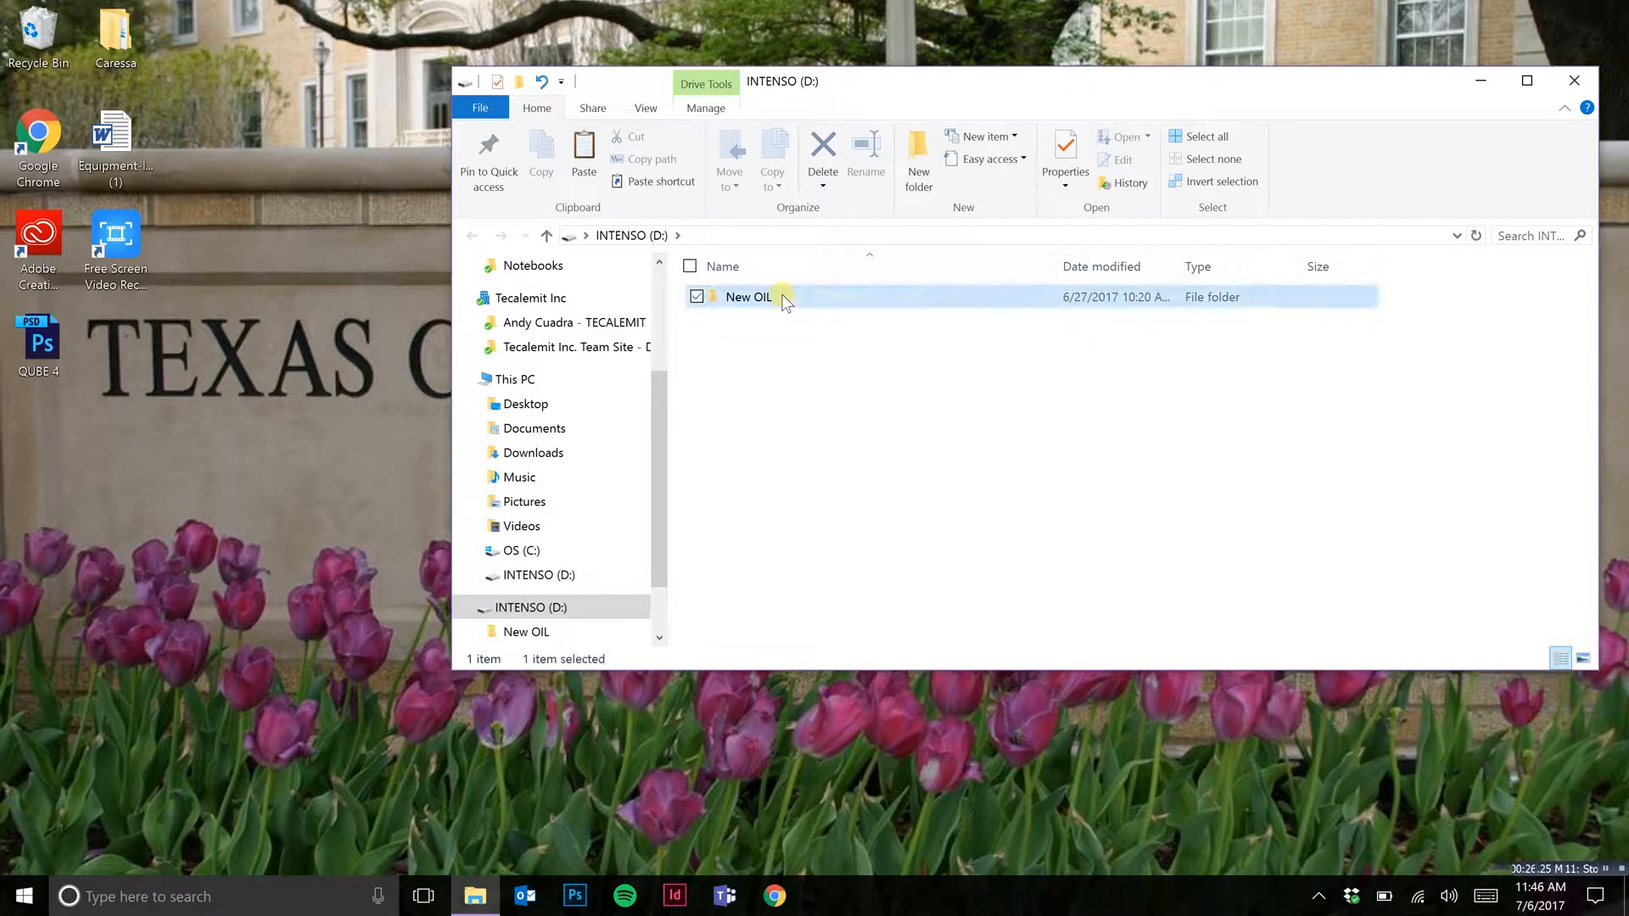
{"action": "left_click", "coordinate": [789, 303]}
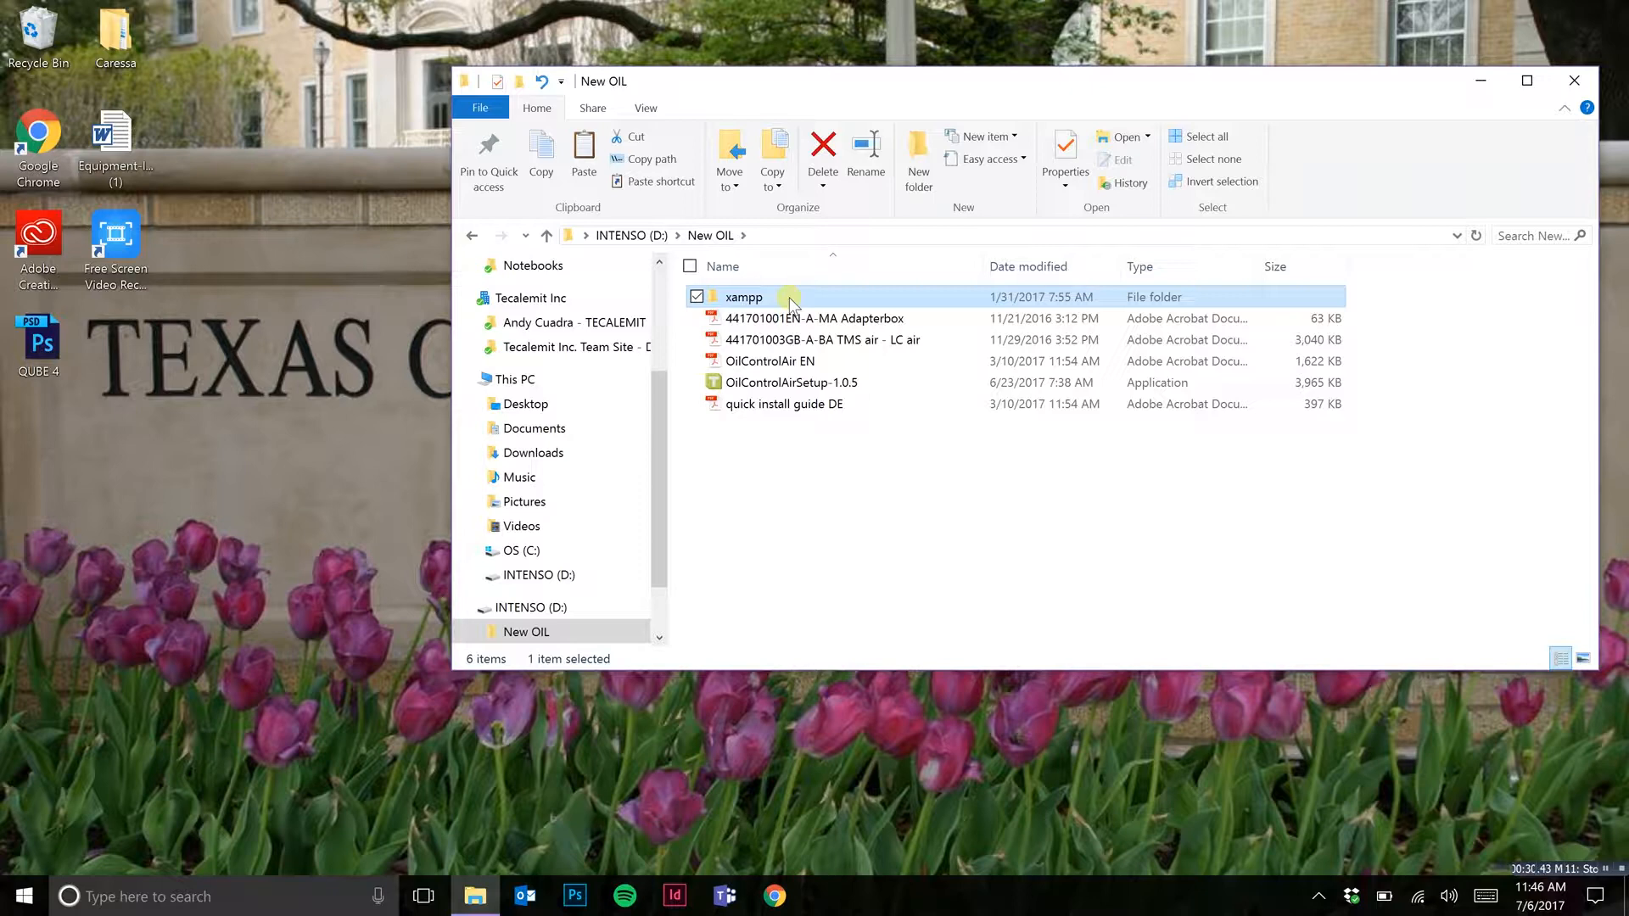
{"action": "right_click", "coordinate": [789, 301]}
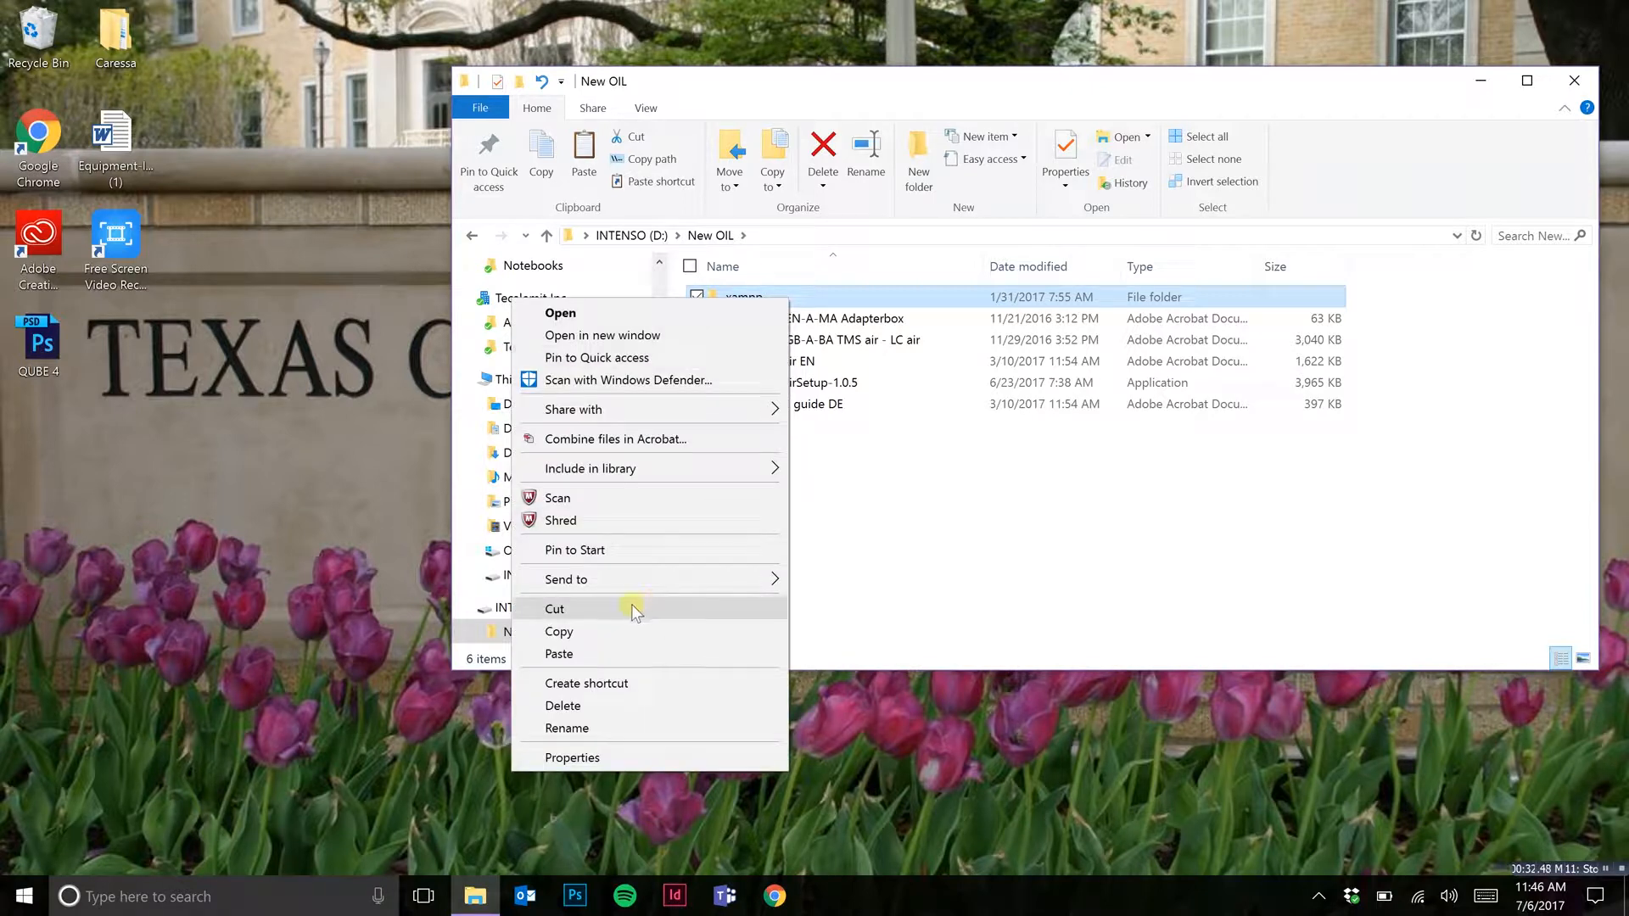
{"action": "left_click", "coordinate": [623, 628]}
{"action": "right_click", "coordinate": [206, 585]}
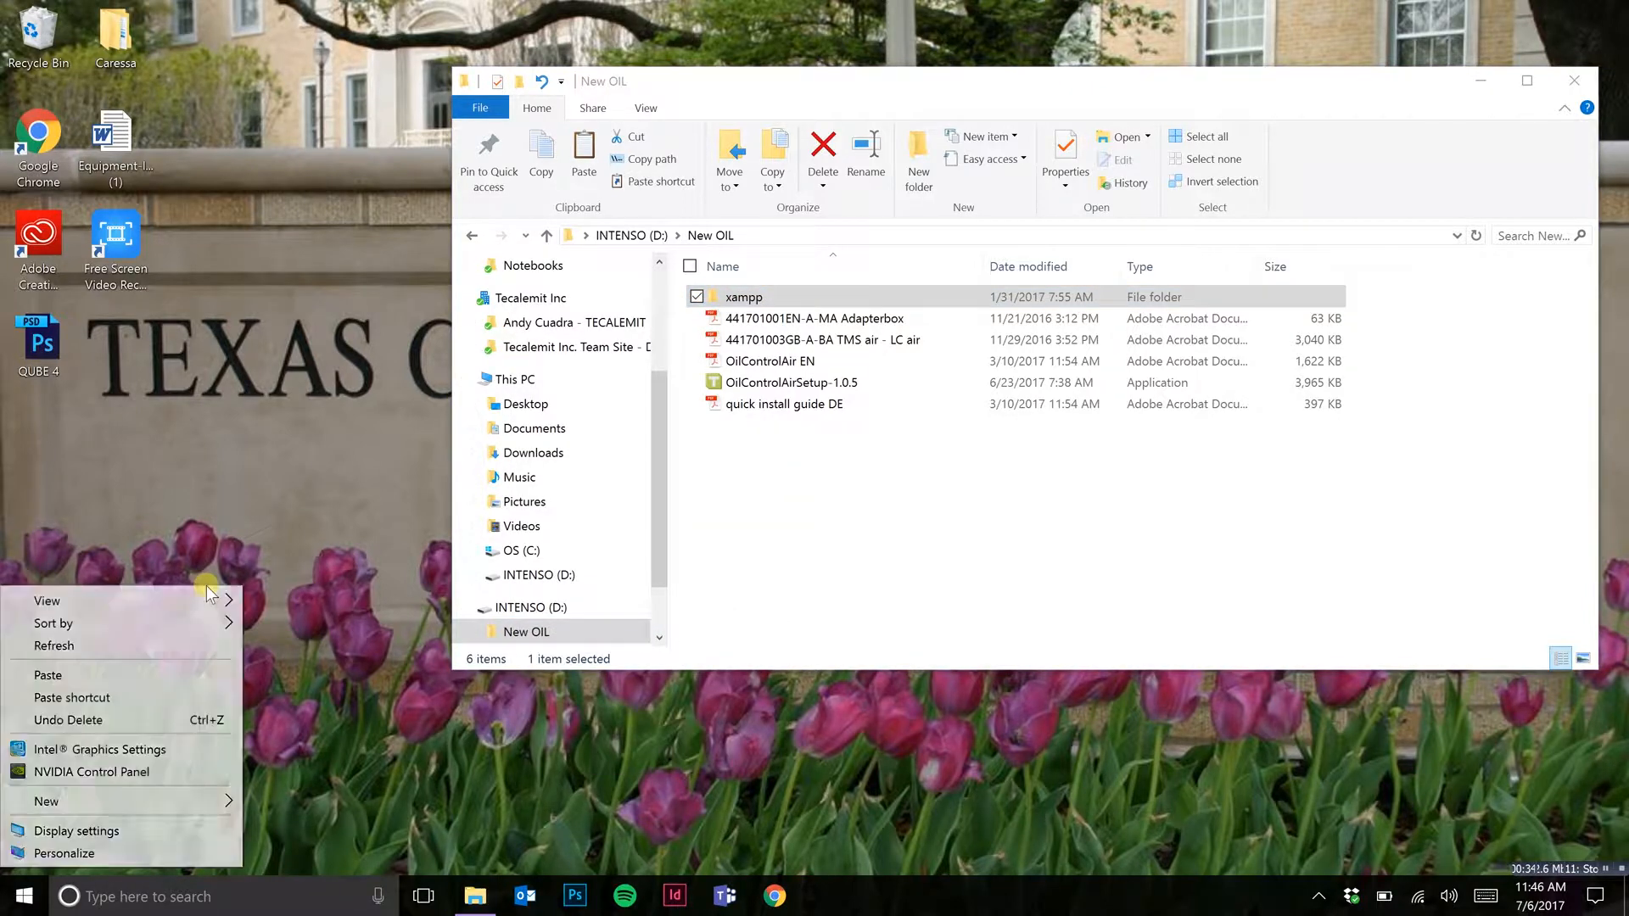
{"action": "left_click", "coordinate": [129, 675]}
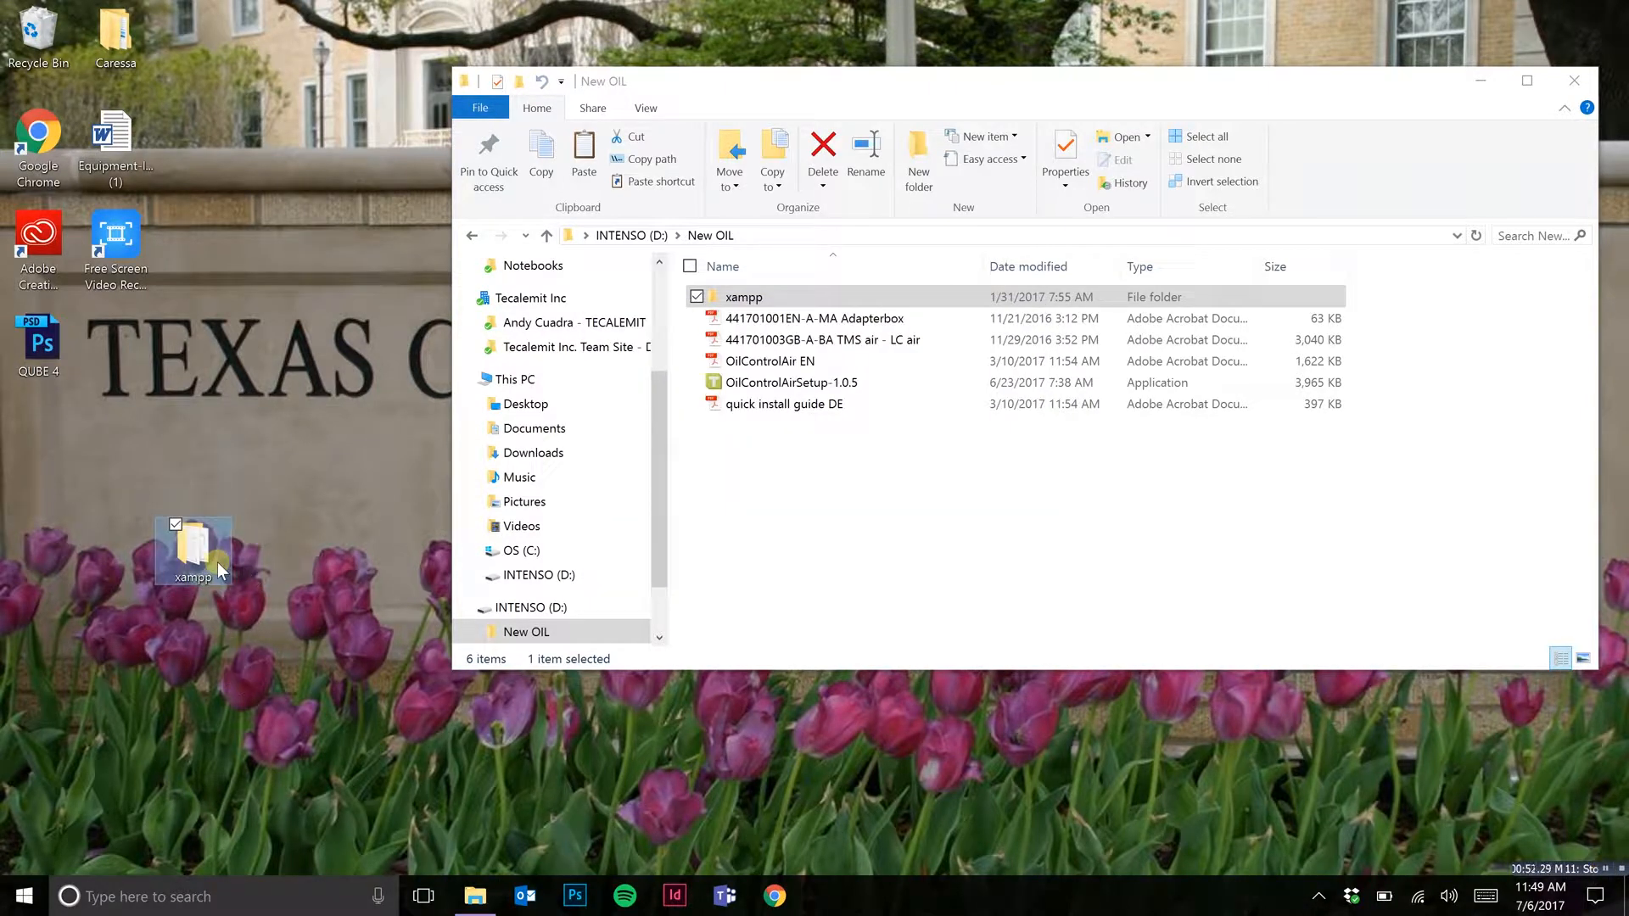
Step: Open the xampp folder on the desktop and run the setup_xampp batch file
{"action": "left_click", "coordinate": [1484, 76]}
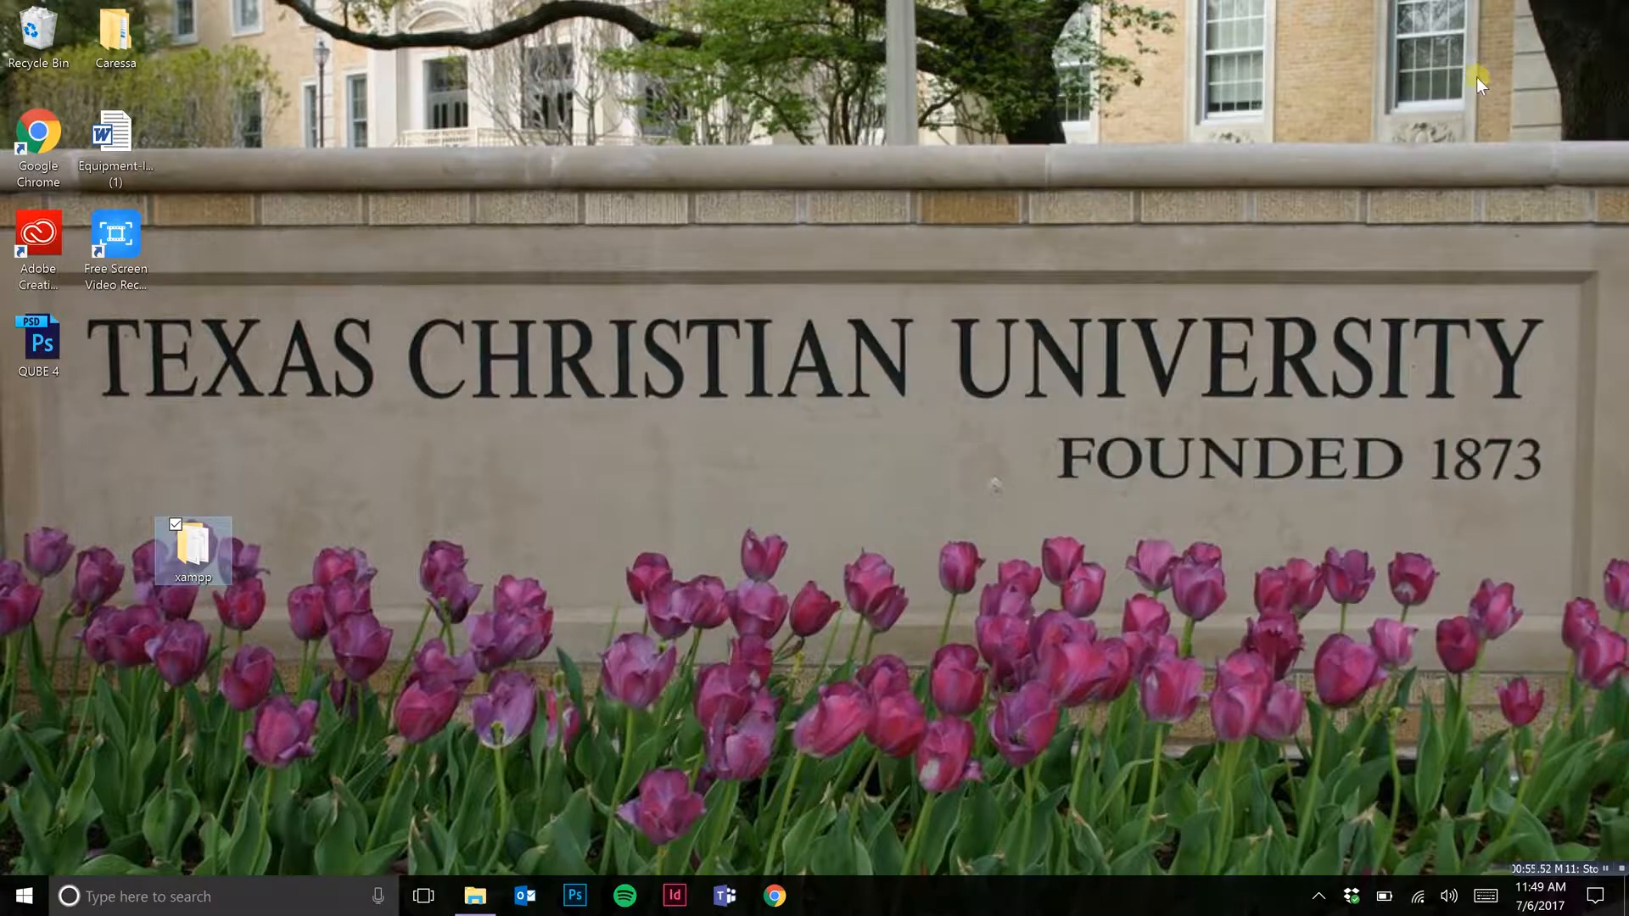
{"action": "double_click", "coordinate": [195, 557]}
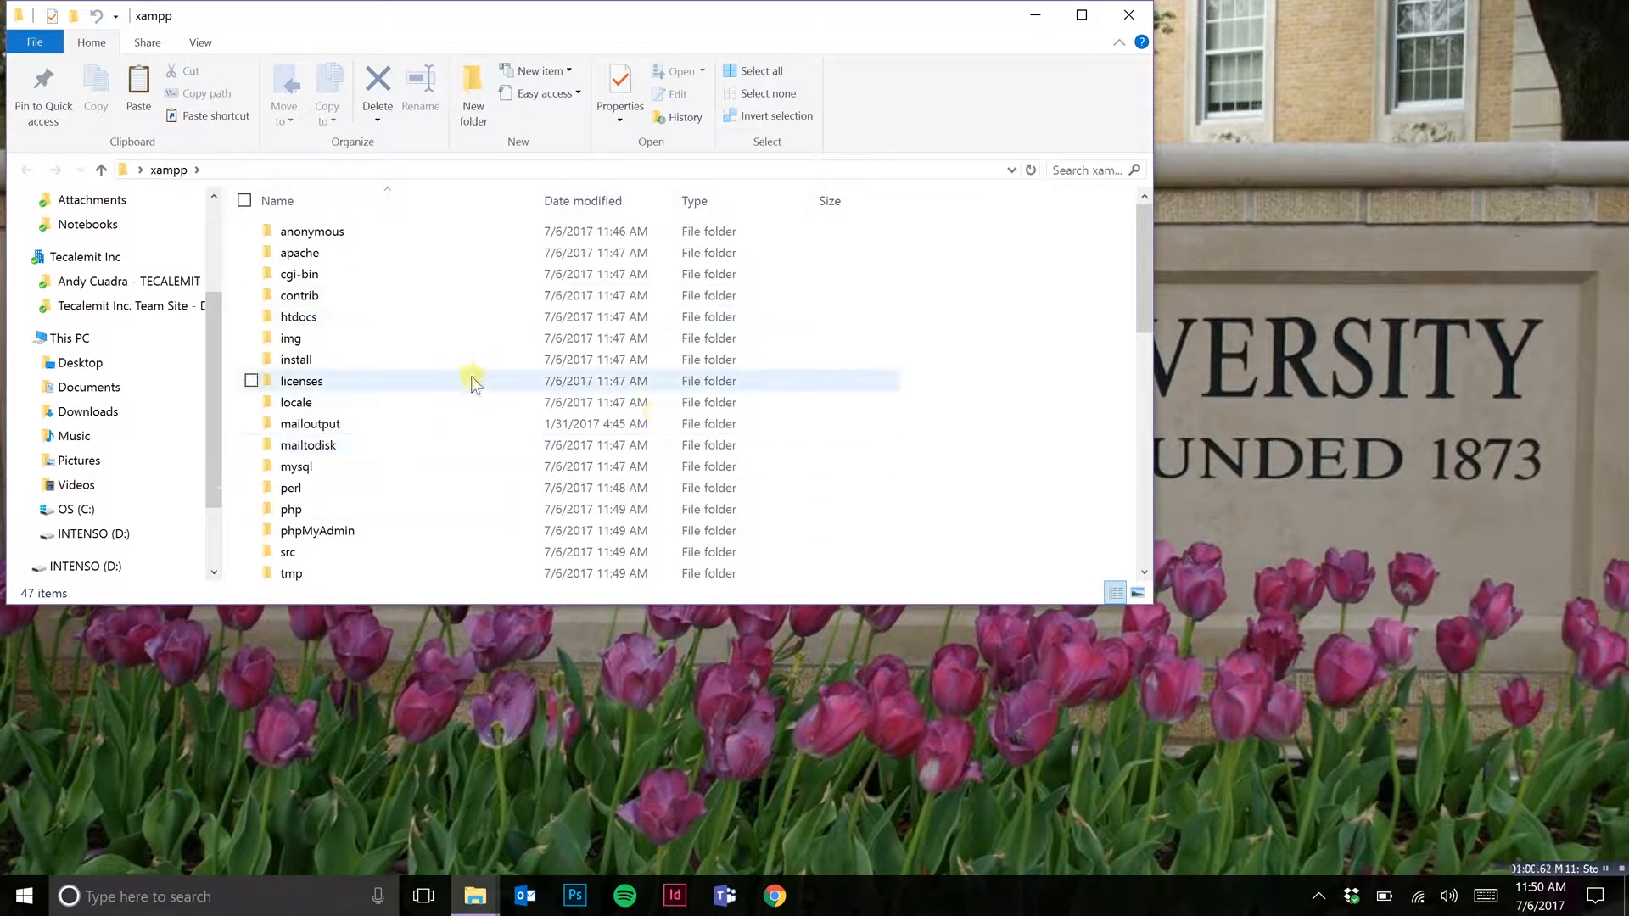
{"action": "scroll", "coordinate": [831, 367], "scroll_direction": "down", "scroll_amount": 6}
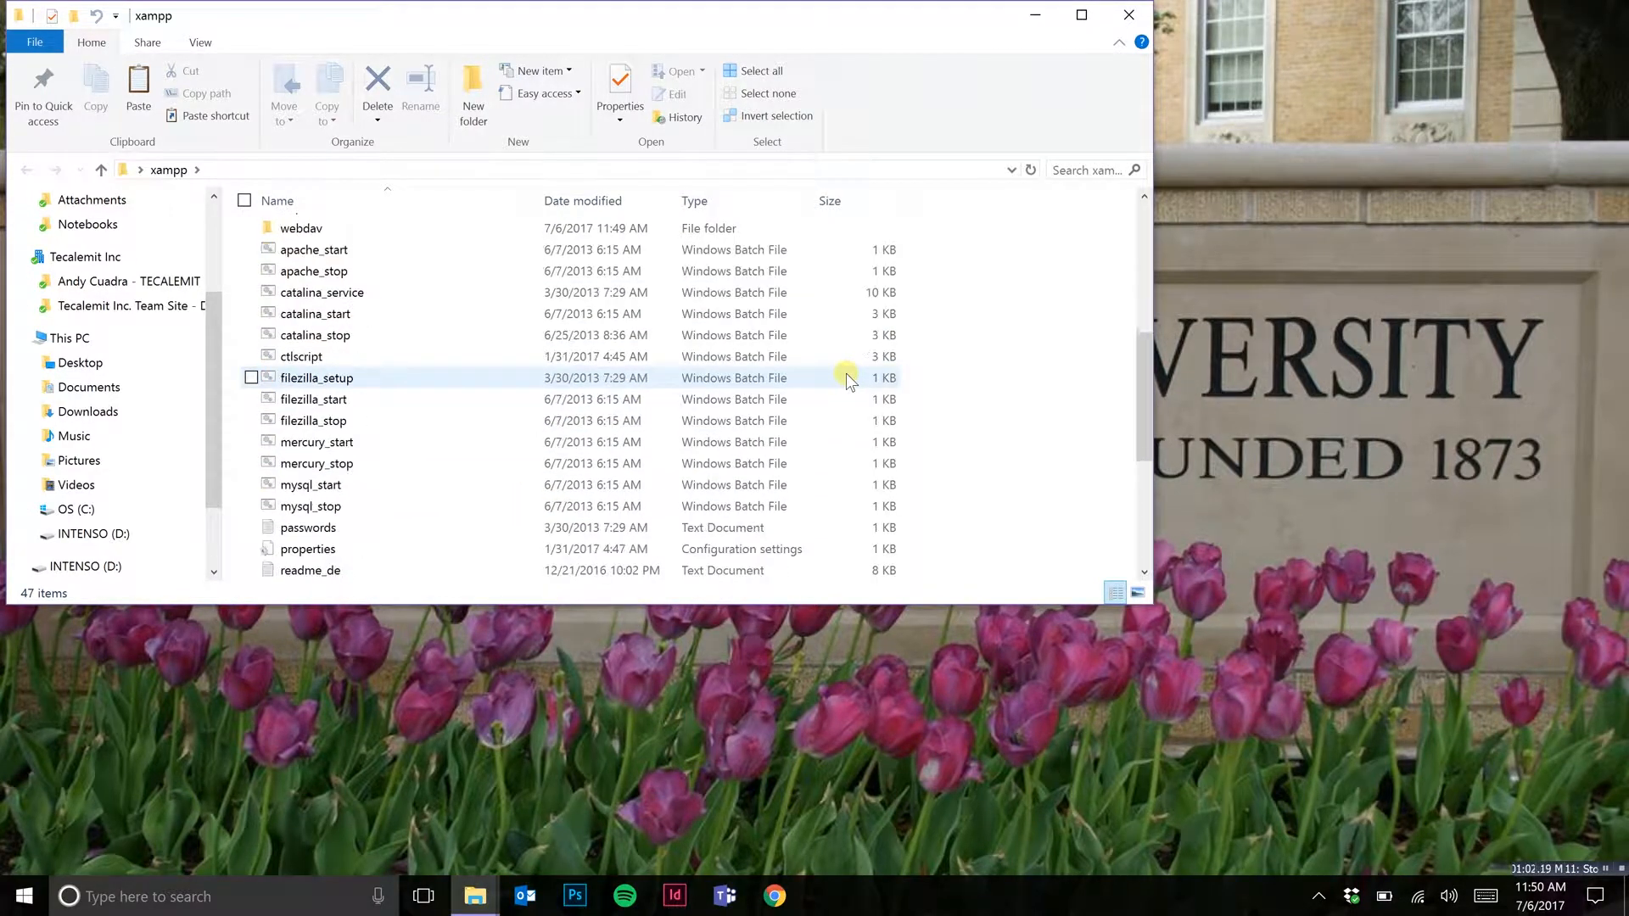
{"action": "scroll", "coordinate": [846, 374], "scroll_direction": "down", "scroll_amount": 3}
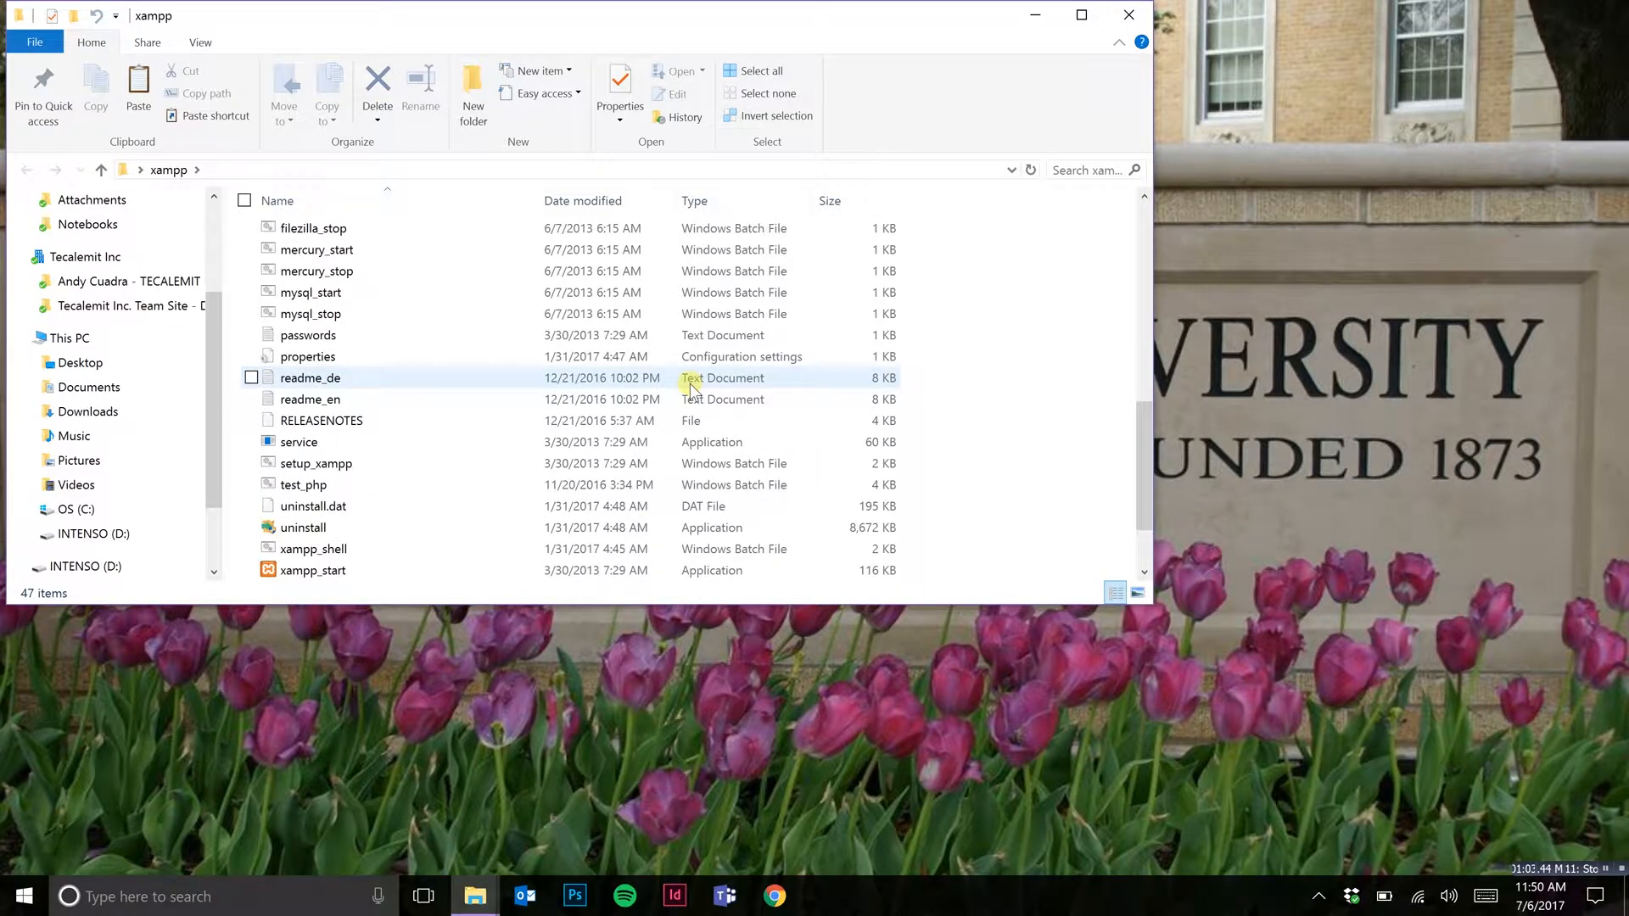
{"action": "left_click", "coordinate": [330, 464]}
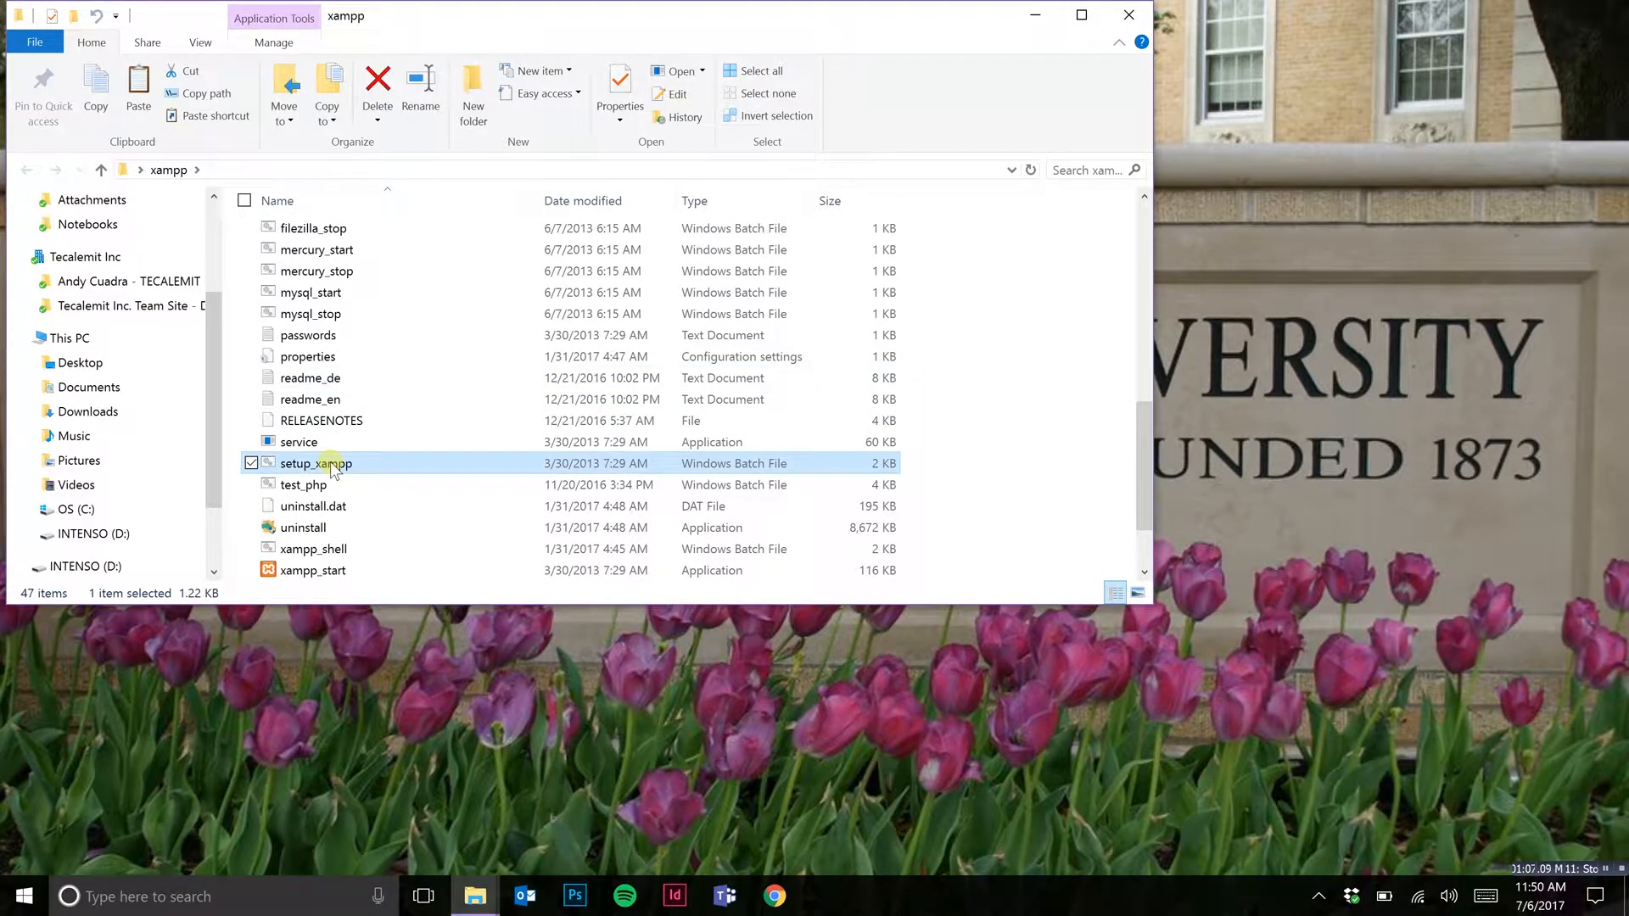
{"action": "double_click", "coordinate": [331, 464]}
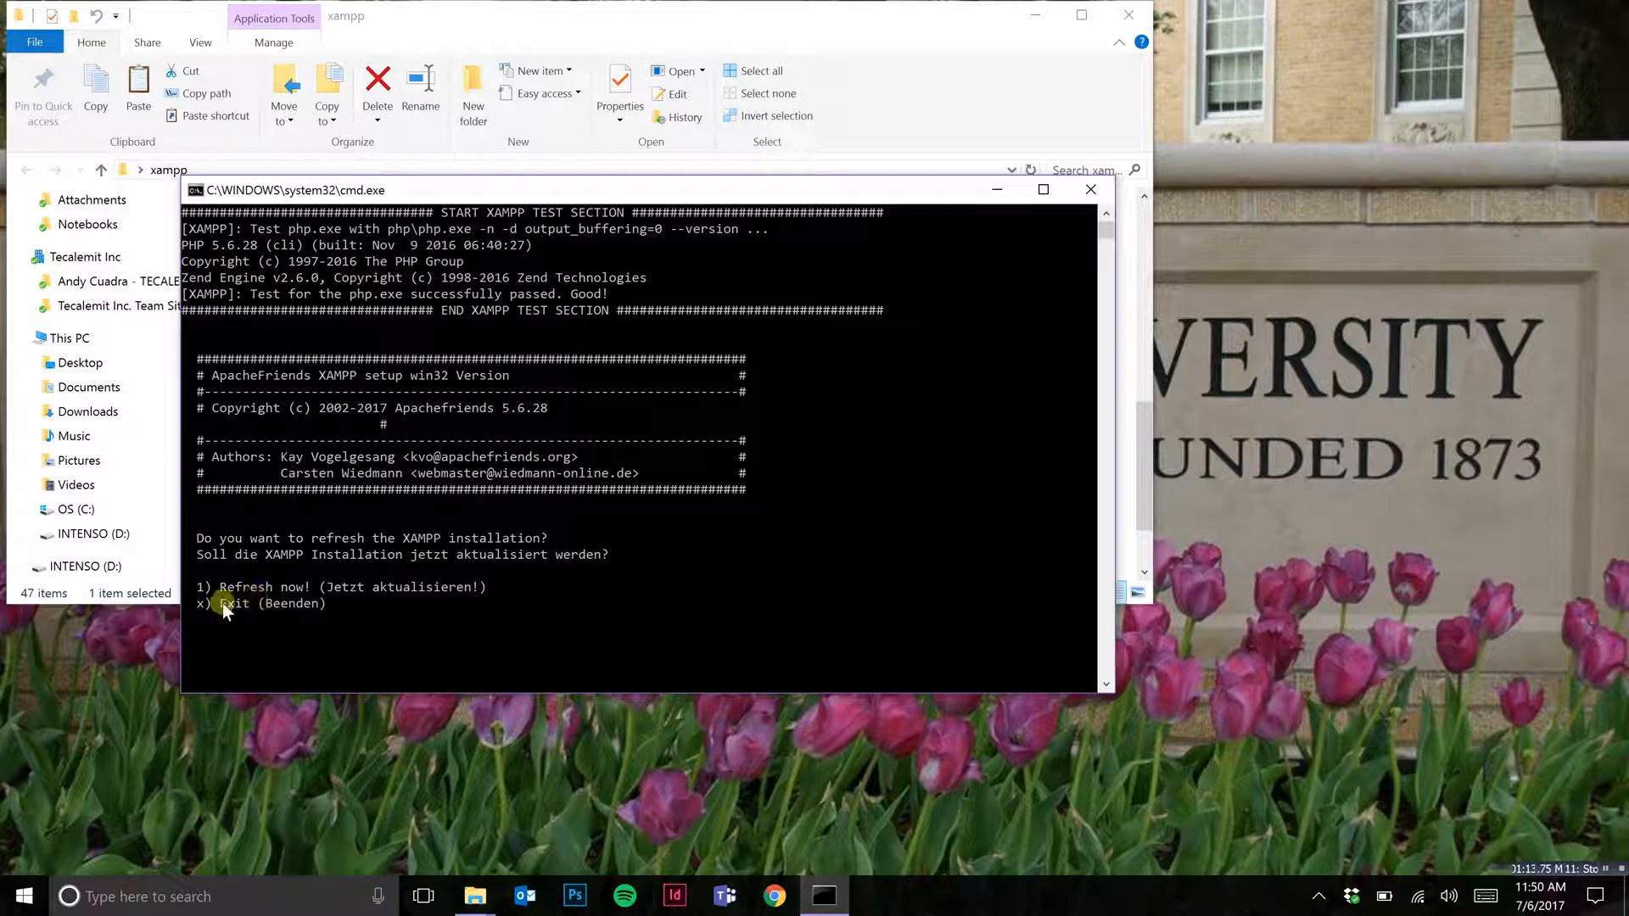
Step: Refresh the XAMPP installation with option 1 and exit the setup script
{"action": "type", "text": "1"}
{"action": "key", "text": "Return"}
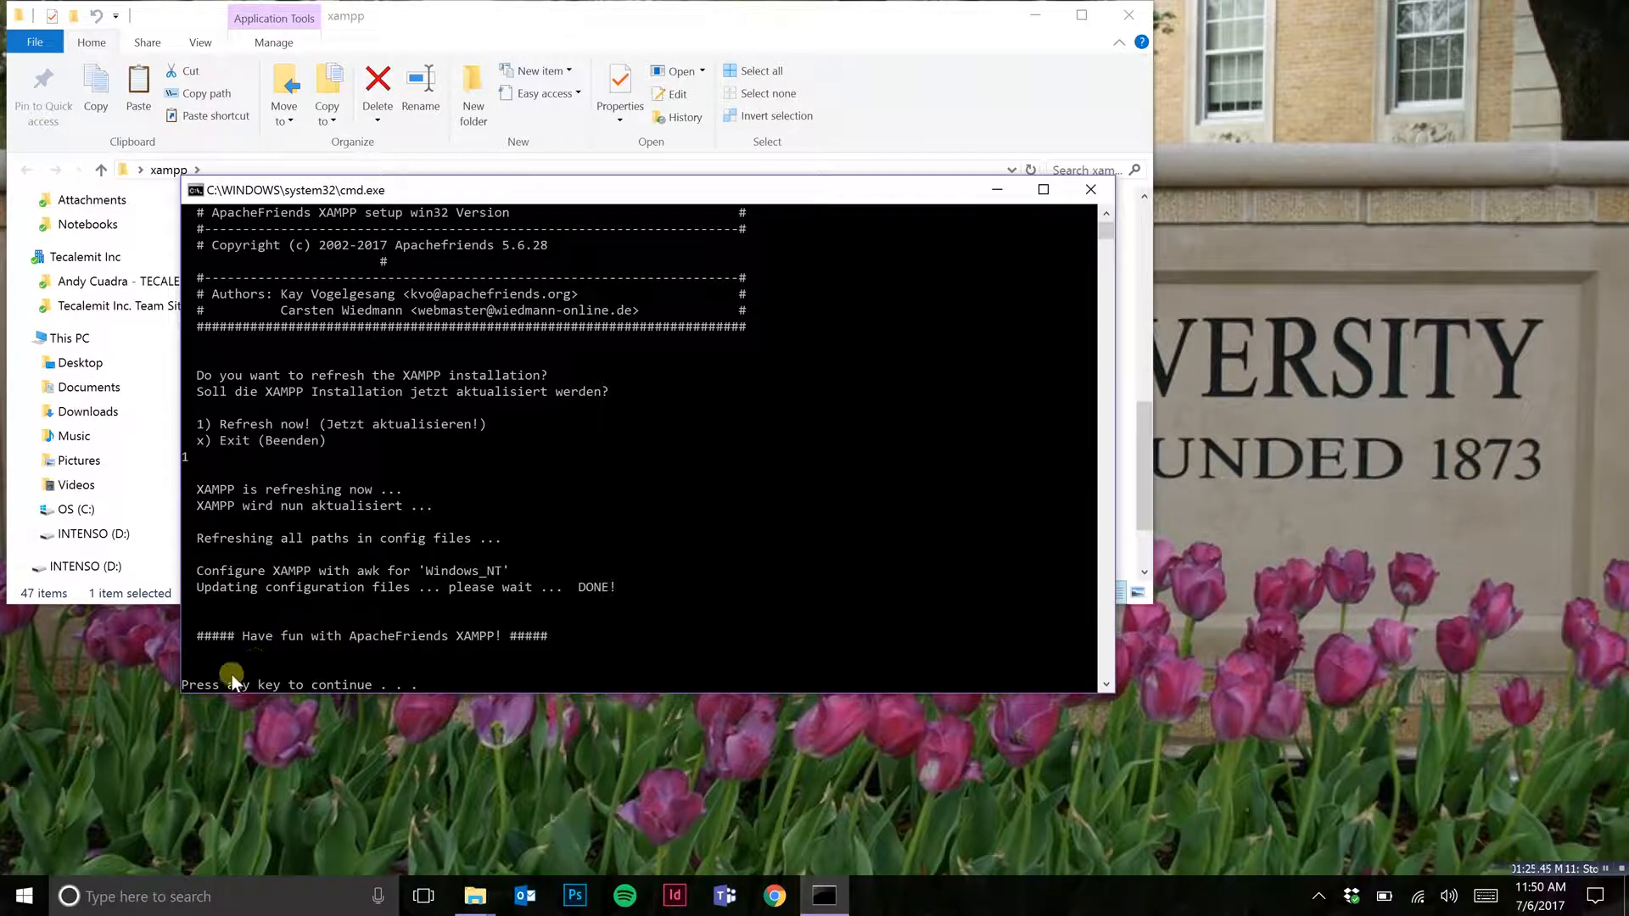
{"action": "key", "text": "Return"}
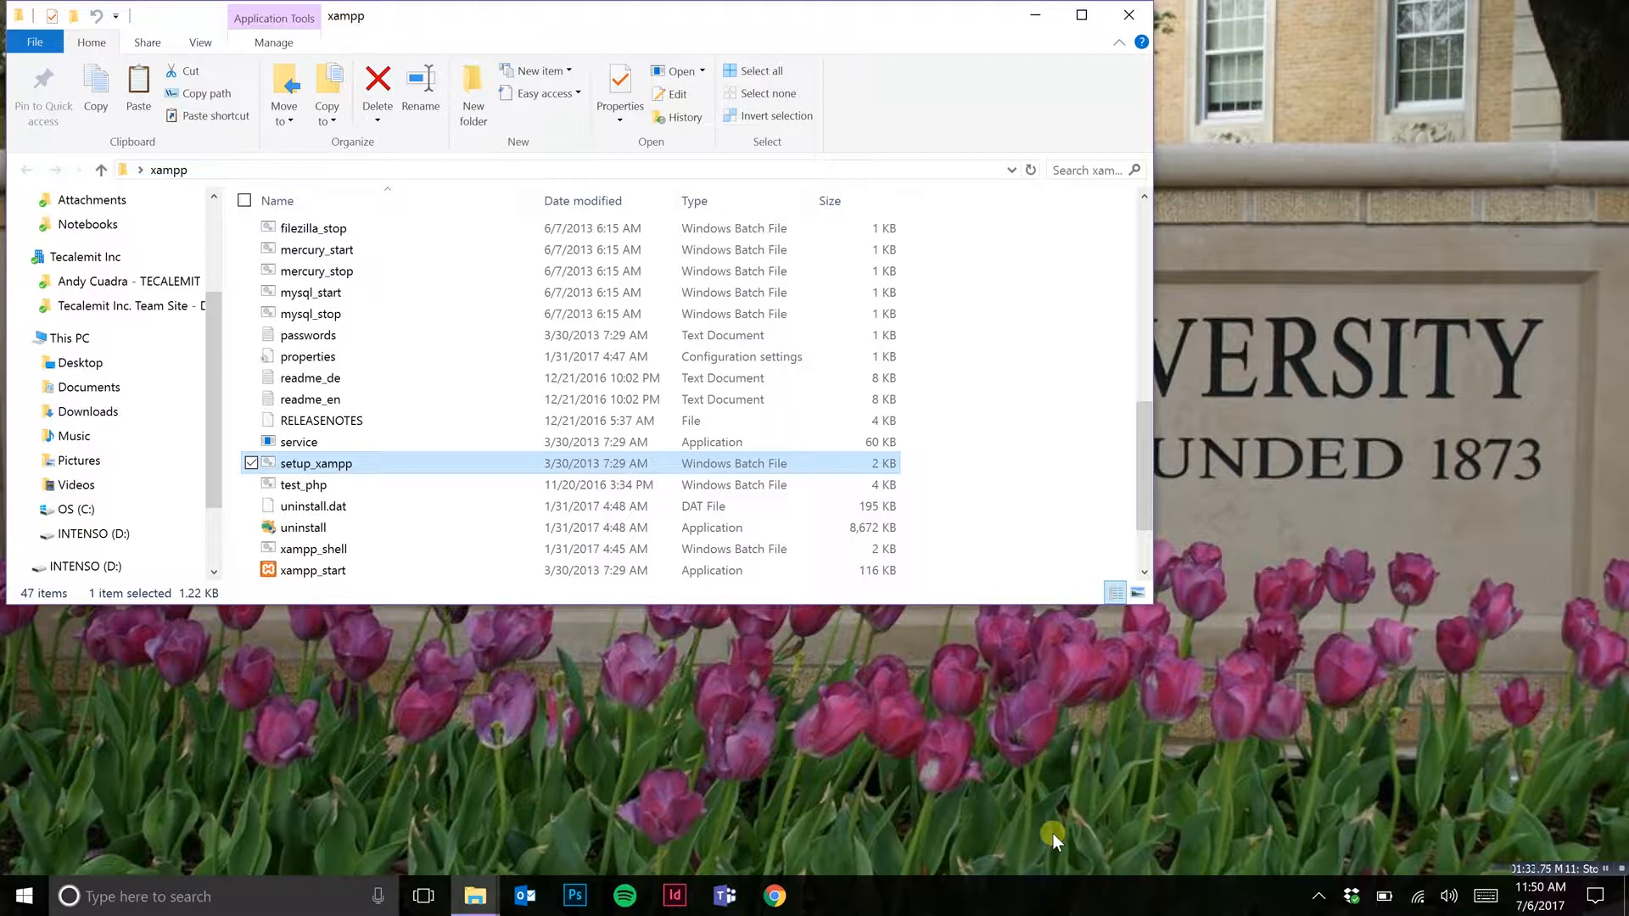
Step: Open Task Manager, sort the services by name and look through the service list
{"action": "right_click", "coordinate": [1008, 906]}
{"action": "left_click", "coordinate": [969, 818]}
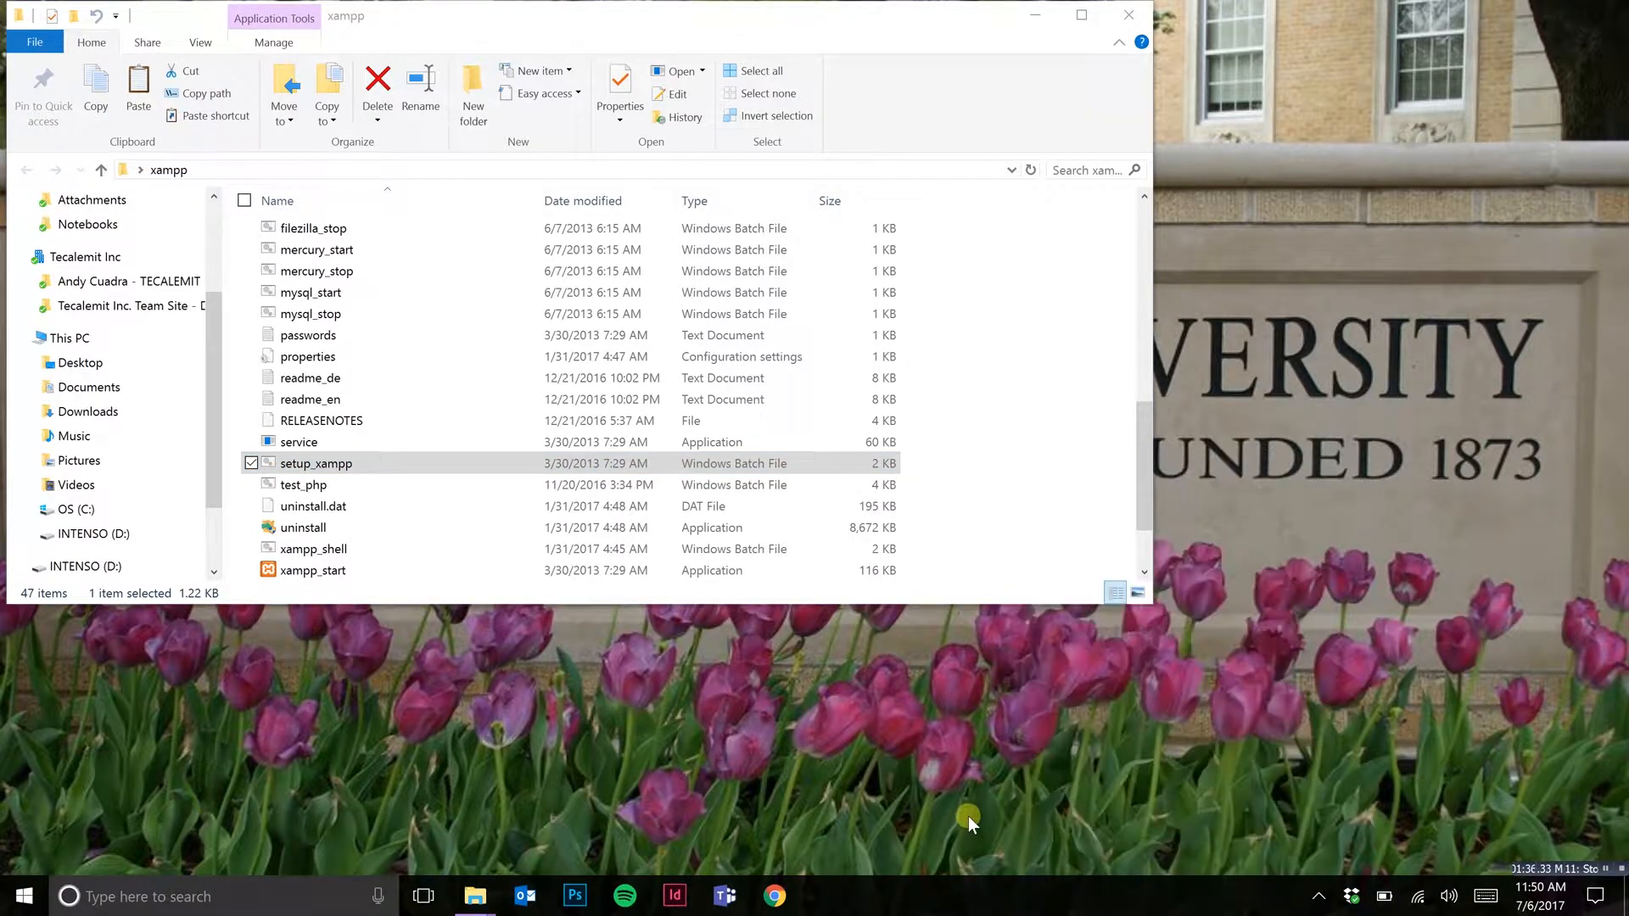
{"action": "right_click", "coordinate": [942, 902]}
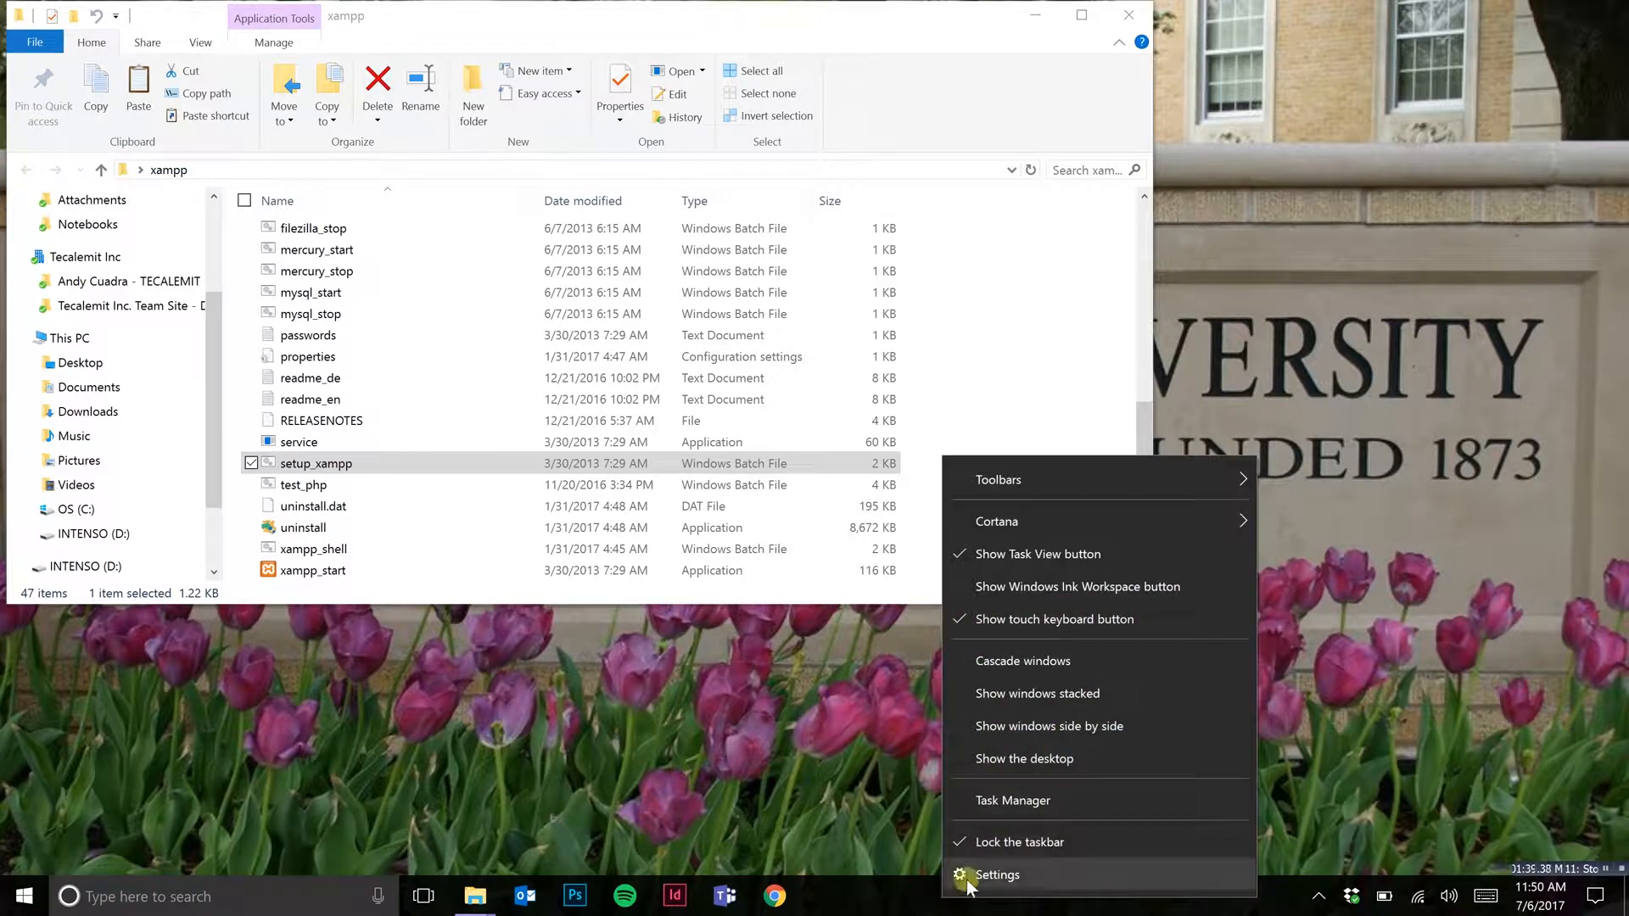
{"action": "left_click", "coordinate": [1051, 807]}
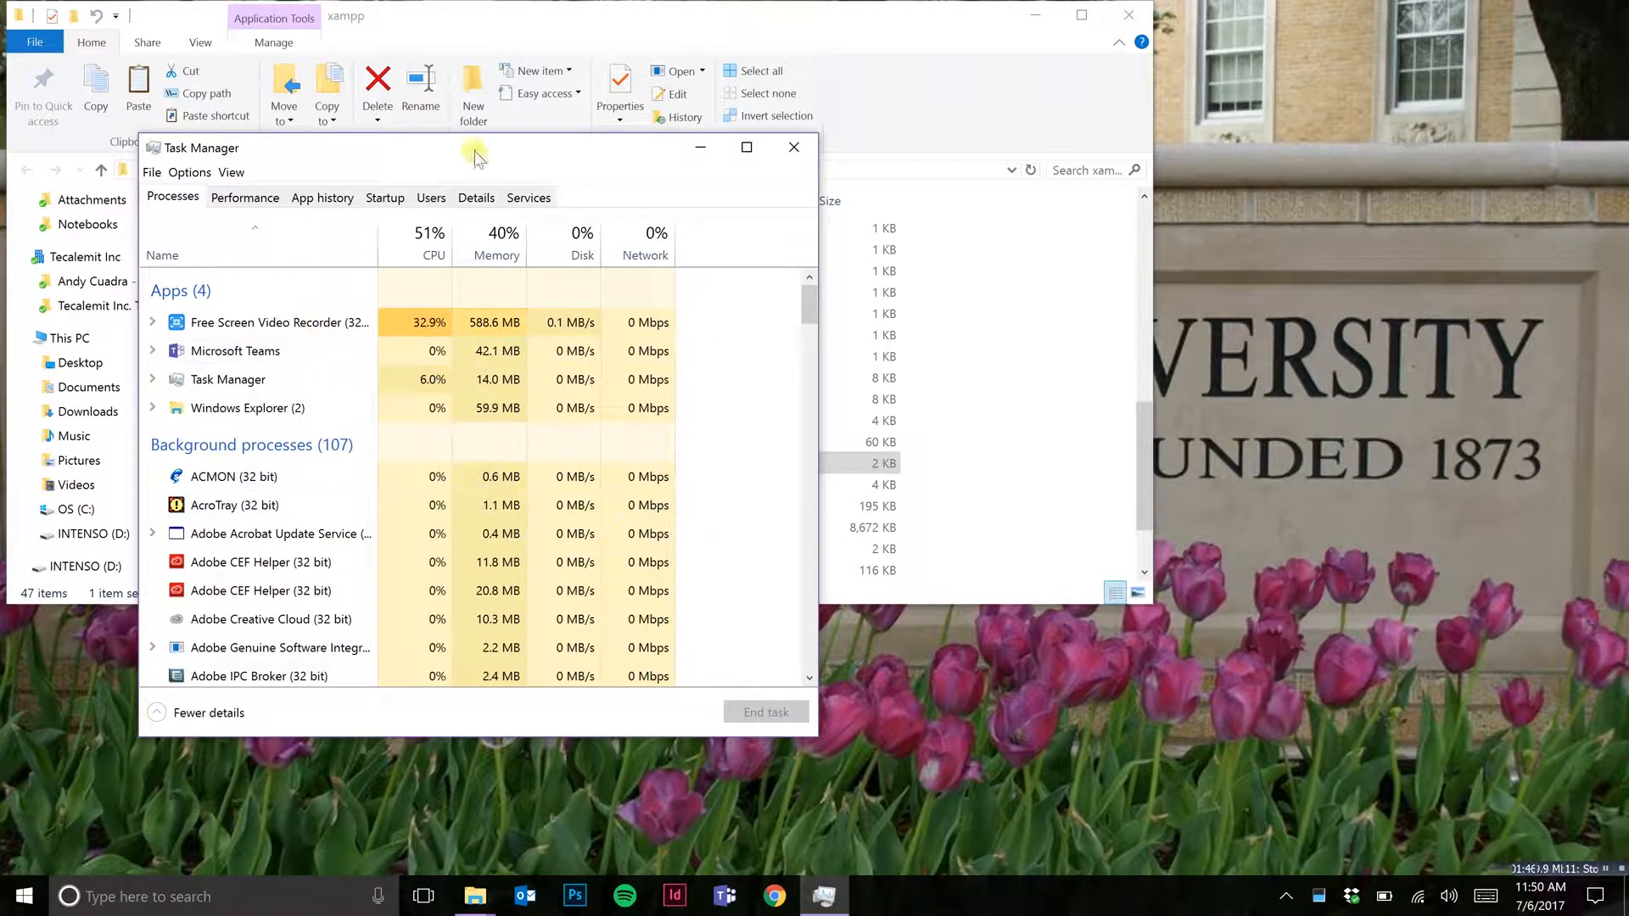
{"action": "left_click", "coordinate": [528, 199]}
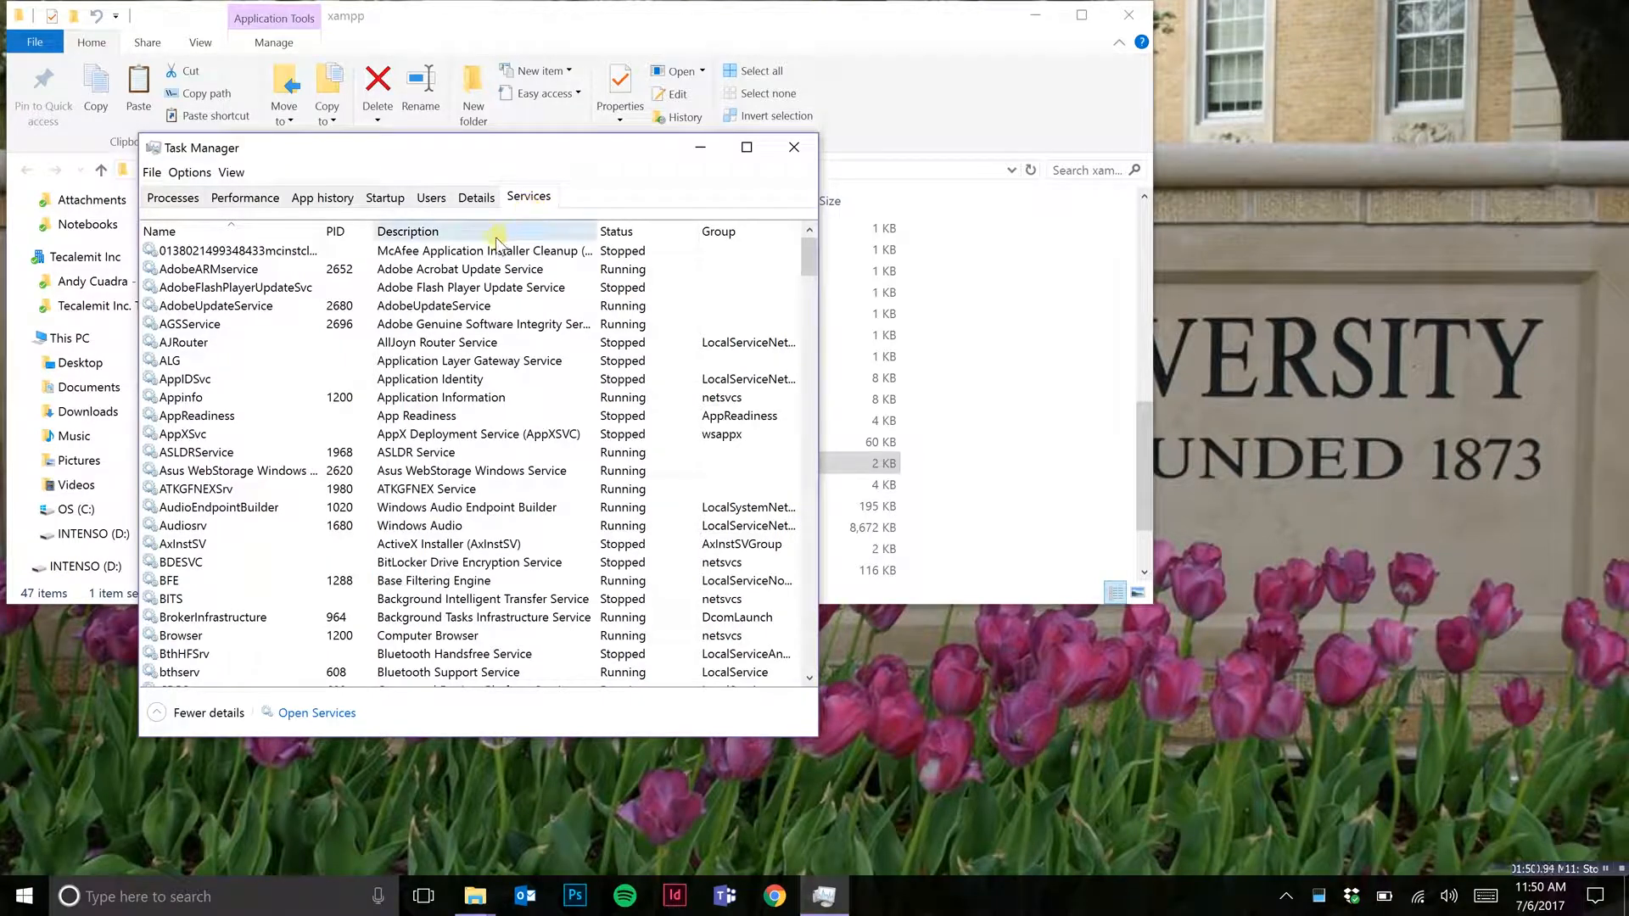
{"action": "left_click", "coordinate": [231, 231]}
{"action": "left_click", "coordinate": [232, 230]}
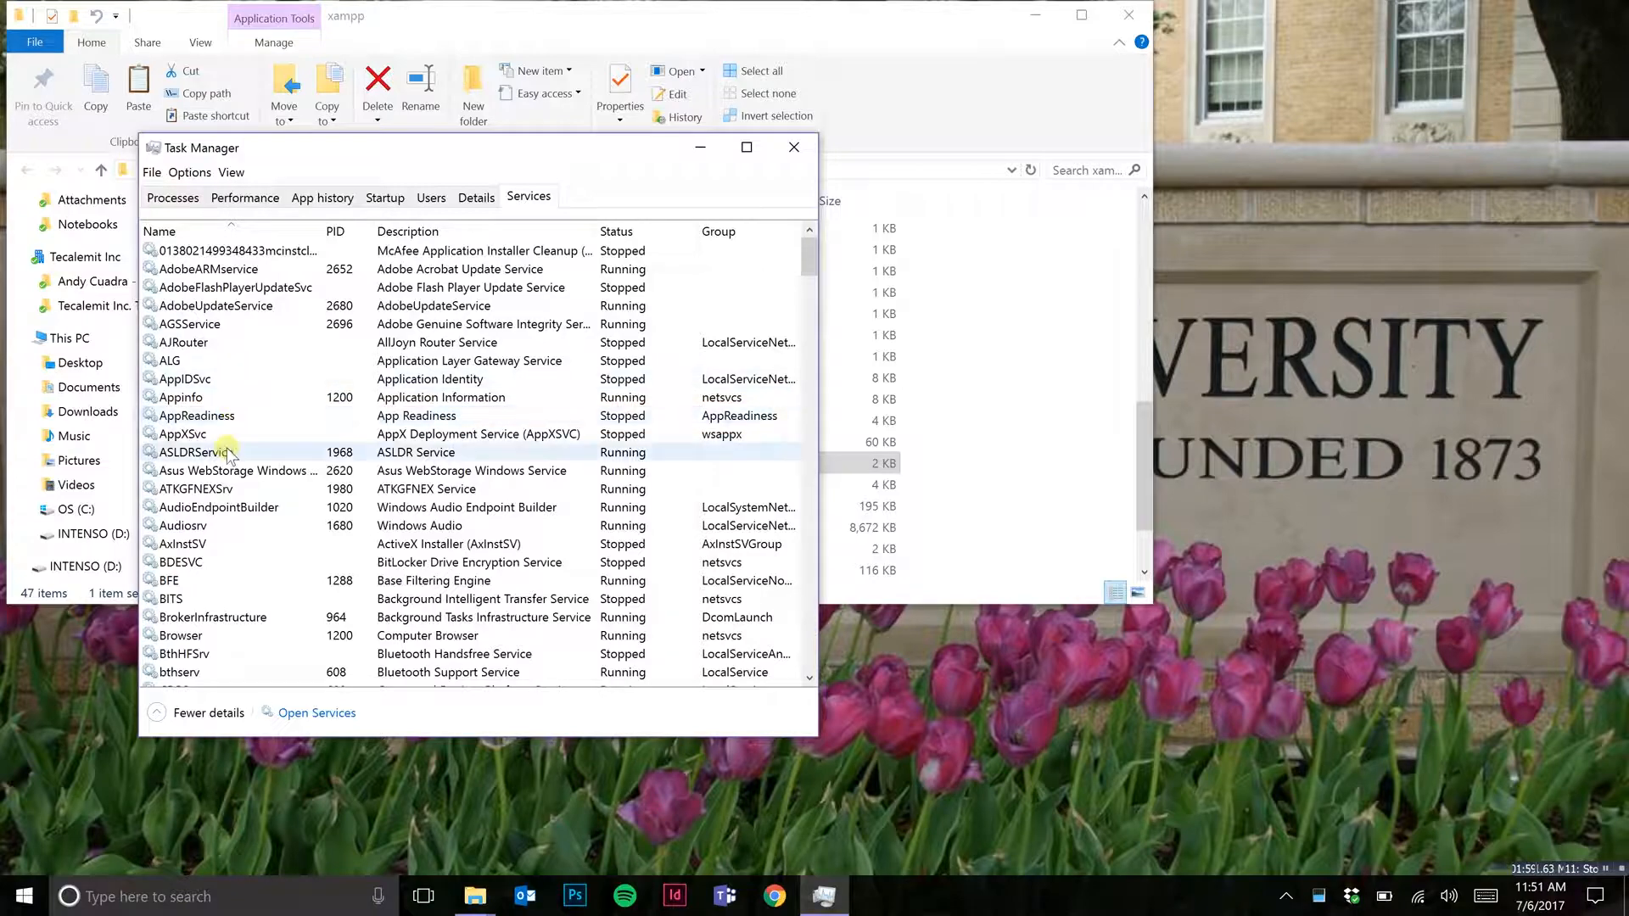
{"action": "scroll", "coordinate": [234, 406], "scroll_direction": "down", "scroll_amount": 8}
{"action": "scroll", "coordinate": [230, 405], "scroll_direction": "down", "scroll_amount": 20}
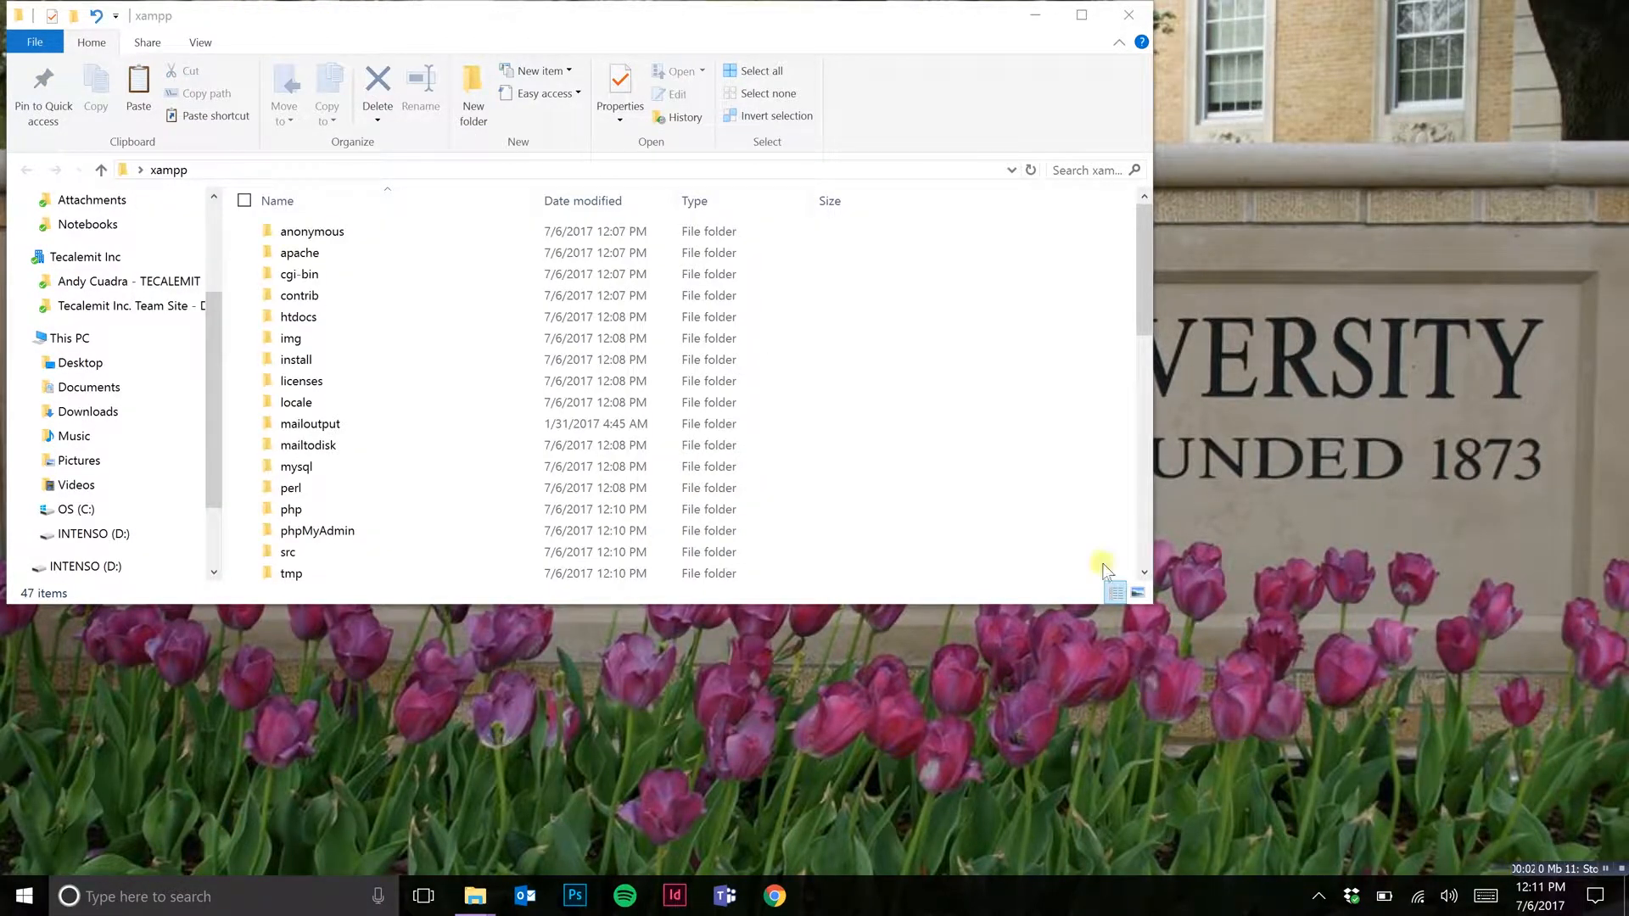
Step: Launch the xampp-control application from the xampp folder
{"action": "scroll", "coordinate": [437, 431], "scroll_direction": "down", "scroll_amount": 2}
{"action": "scroll", "coordinate": [438, 432], "scroll_direction": "down", "scroll_amount": 1}
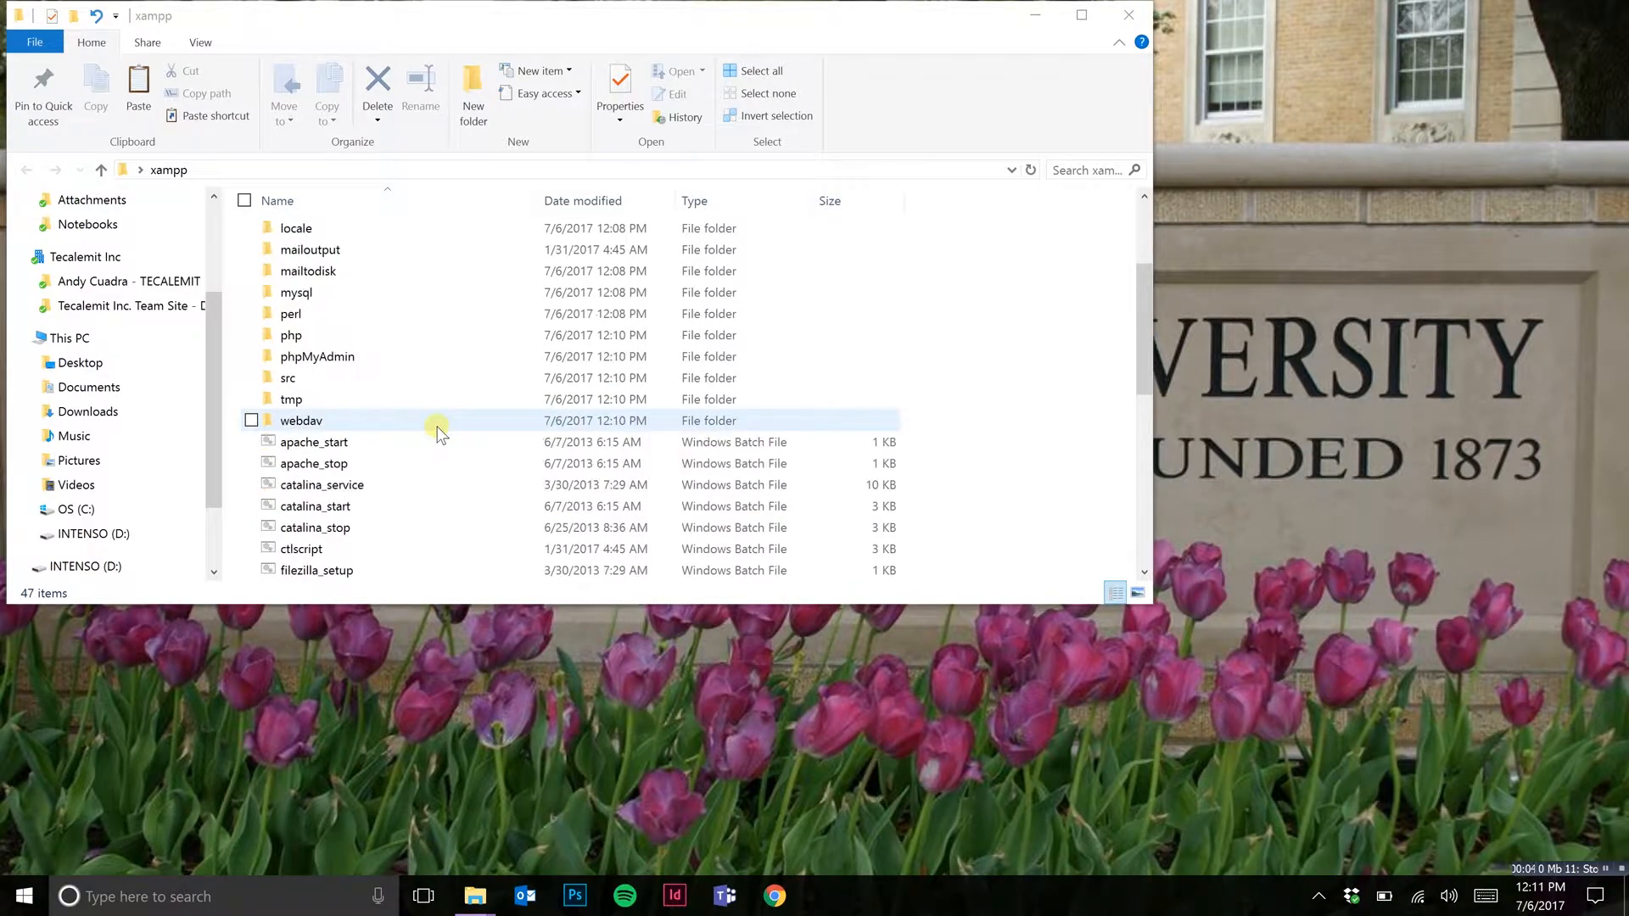
{"action": "scroll", "coordinate": [437, 432], "scroll_direction": "down", "scroll_amount": 5}
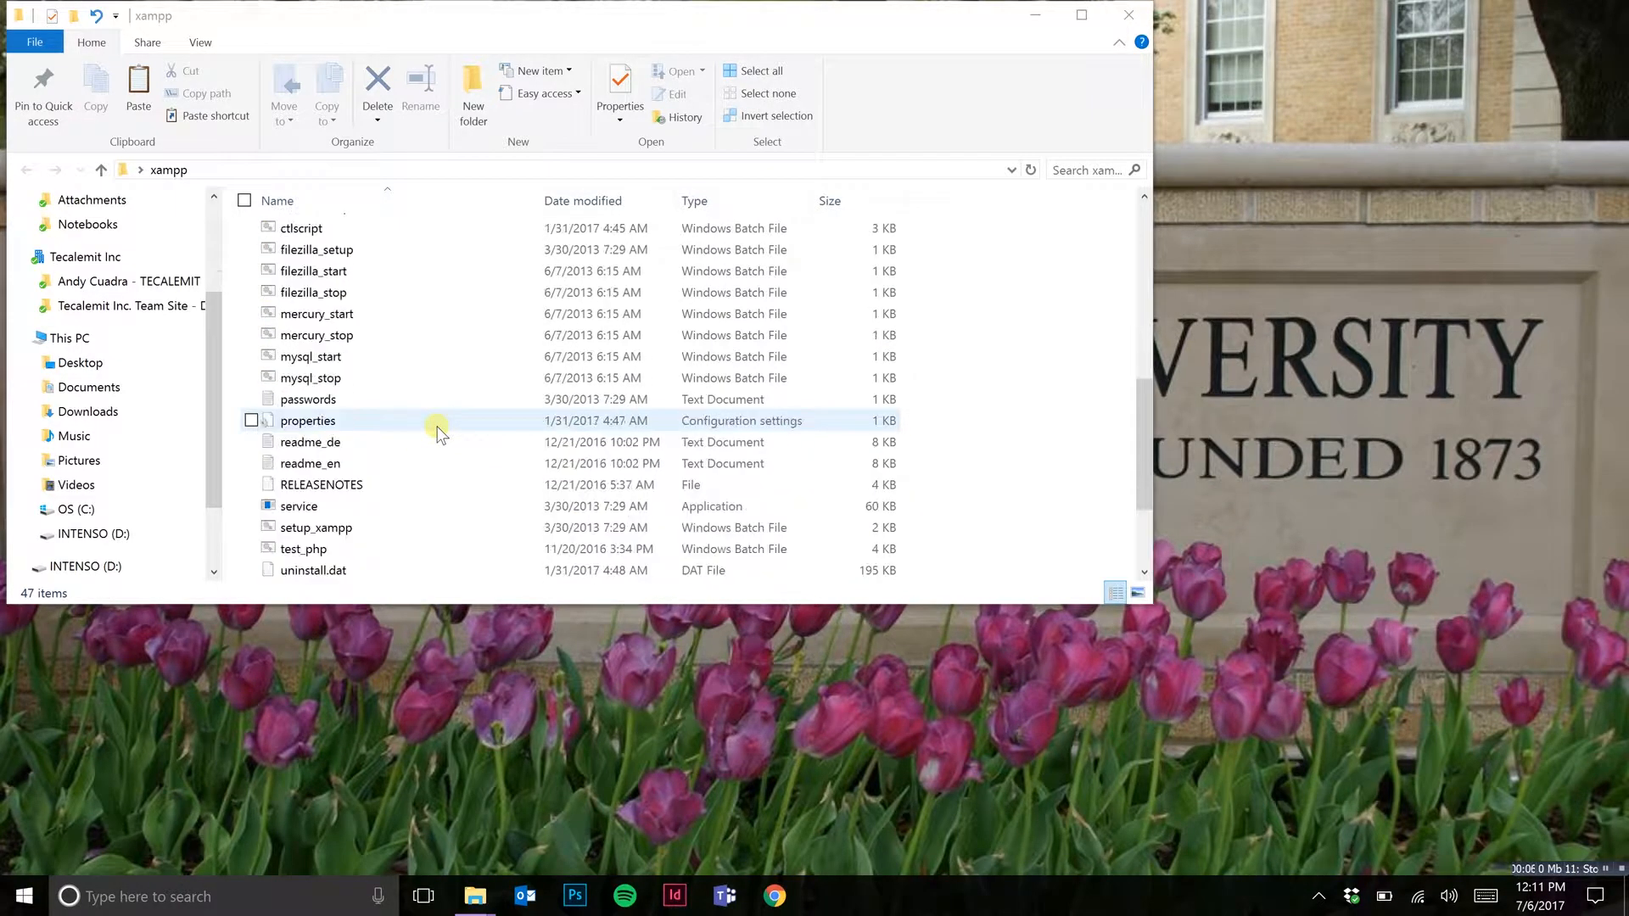
{"action": "scroll", "coordinate": [438, 432], "scroll_direction": "down", "scroll_amount": 2}
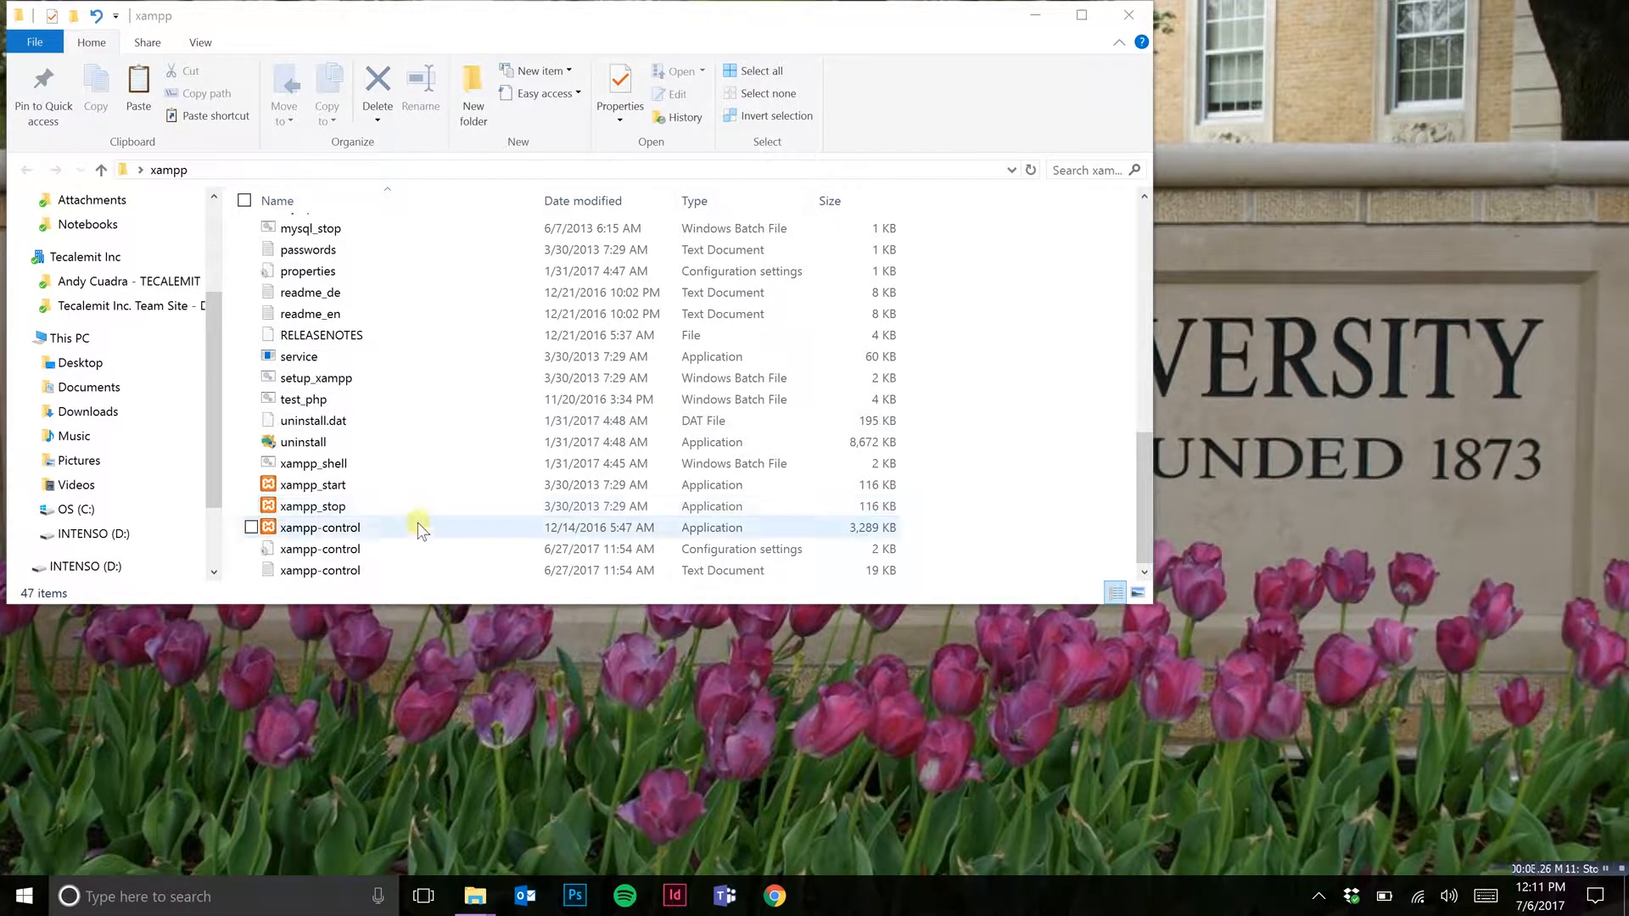
{"action": "left_click", "coordinate": [417, 523]}
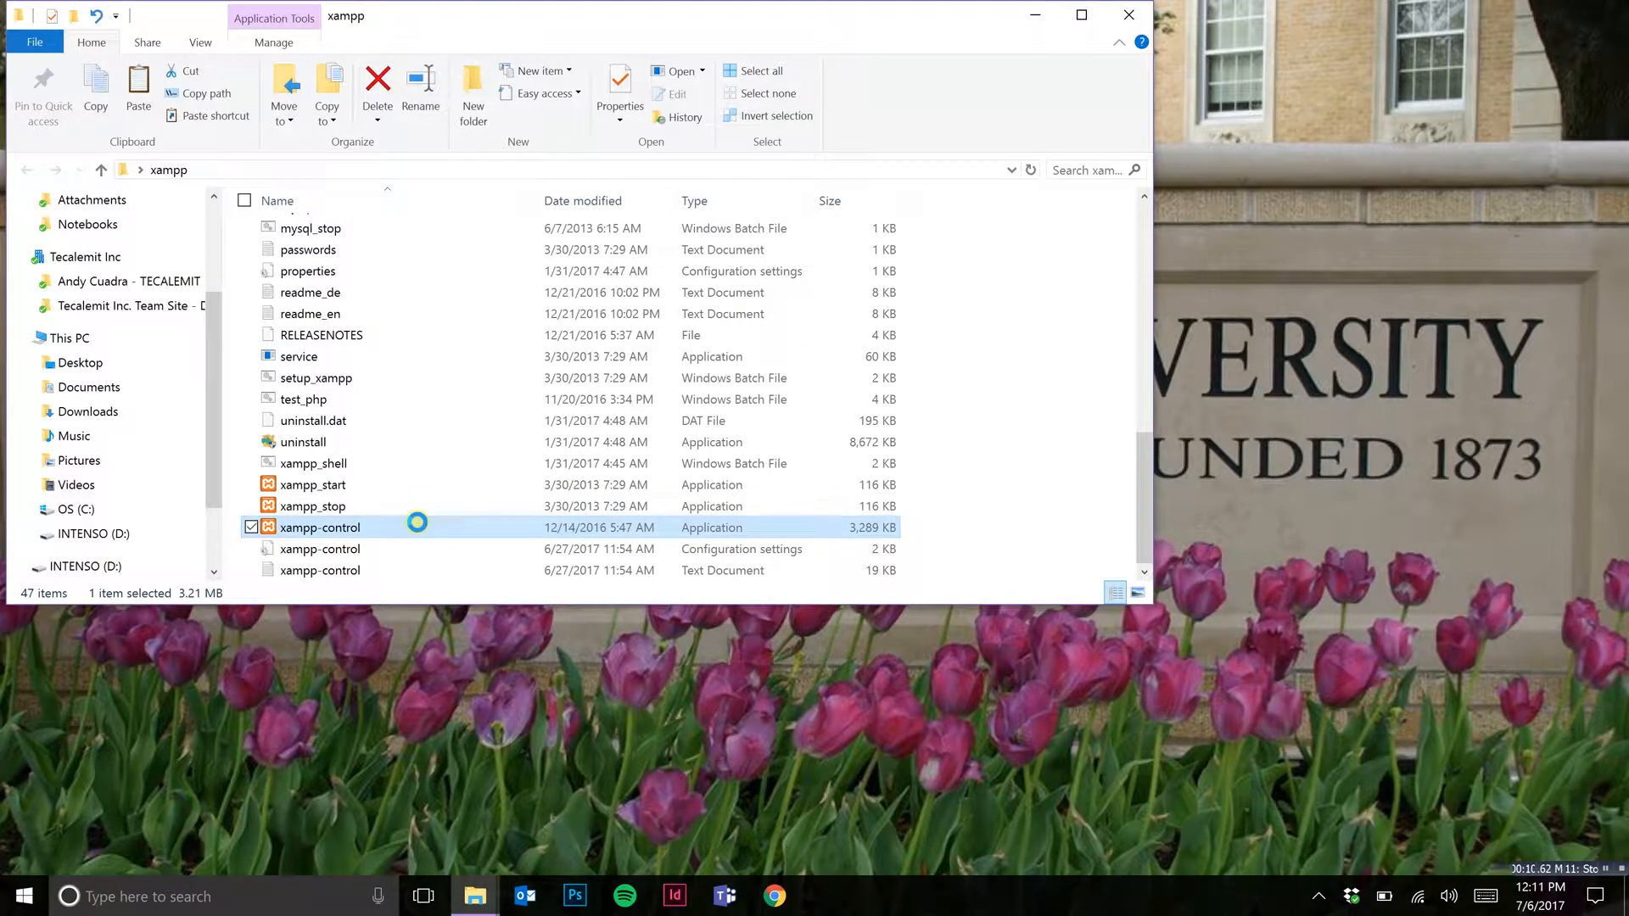
{"action": "right_click", "coordinate": [417, 523]}
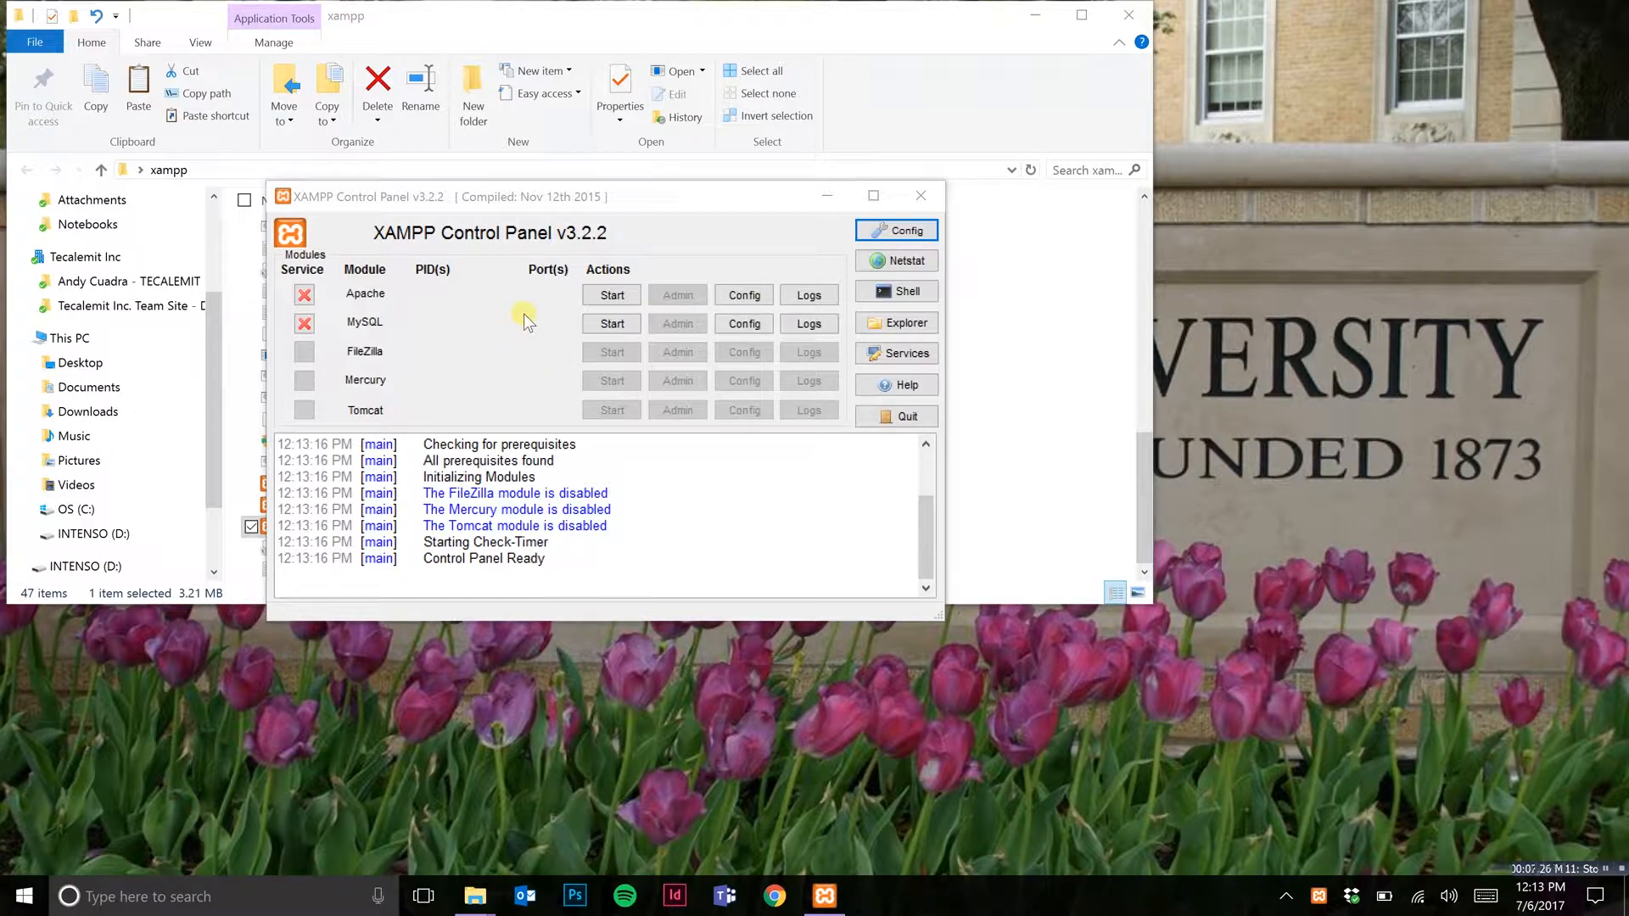
Step: Test the Apache and MySQL modules by starting and stopping both, and close the XAMPP Control Panel
{"action": "left_click", "coordinate": [614, 296]}
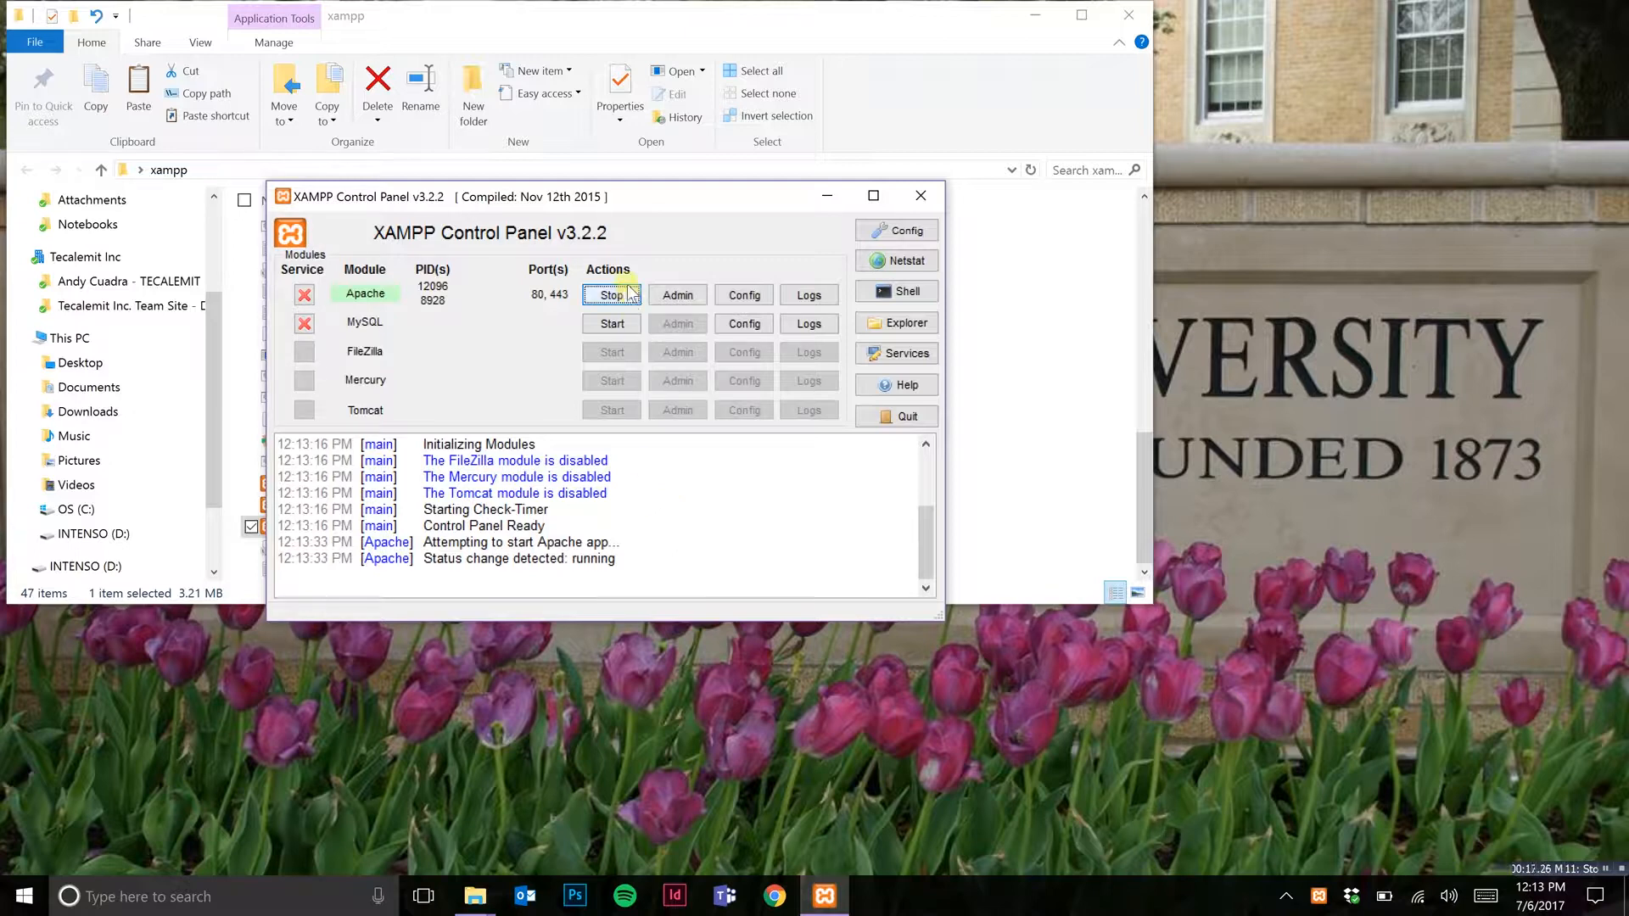
{"action": "left_click", "coordinate": [612, 323]}
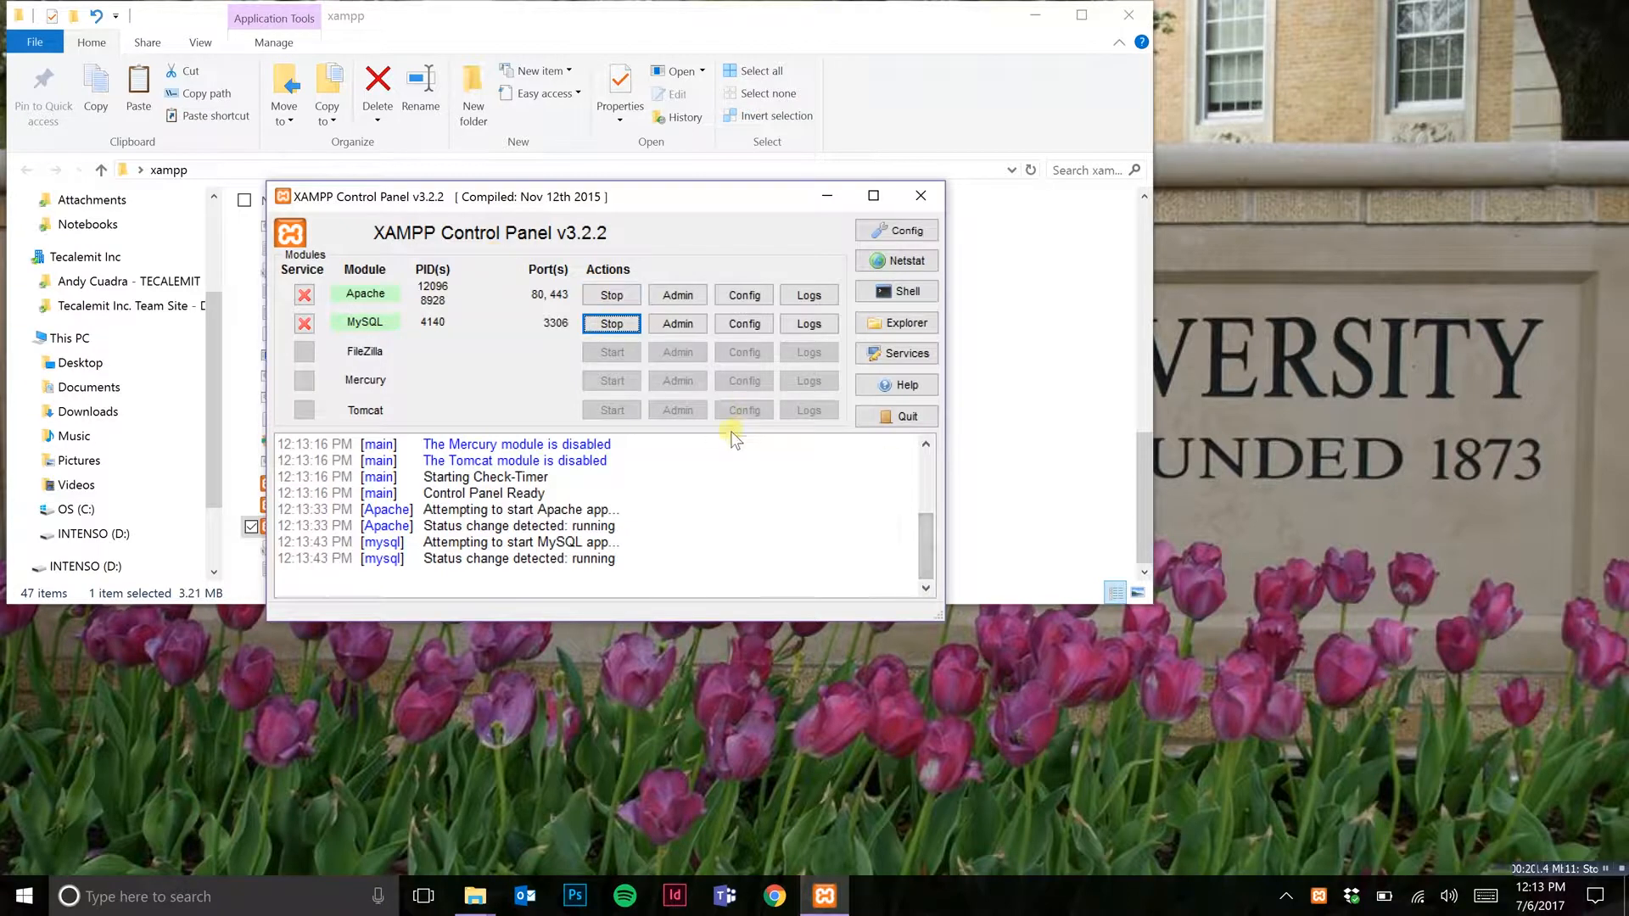
{"action": "left_click", "coordinate": [612, 324]}
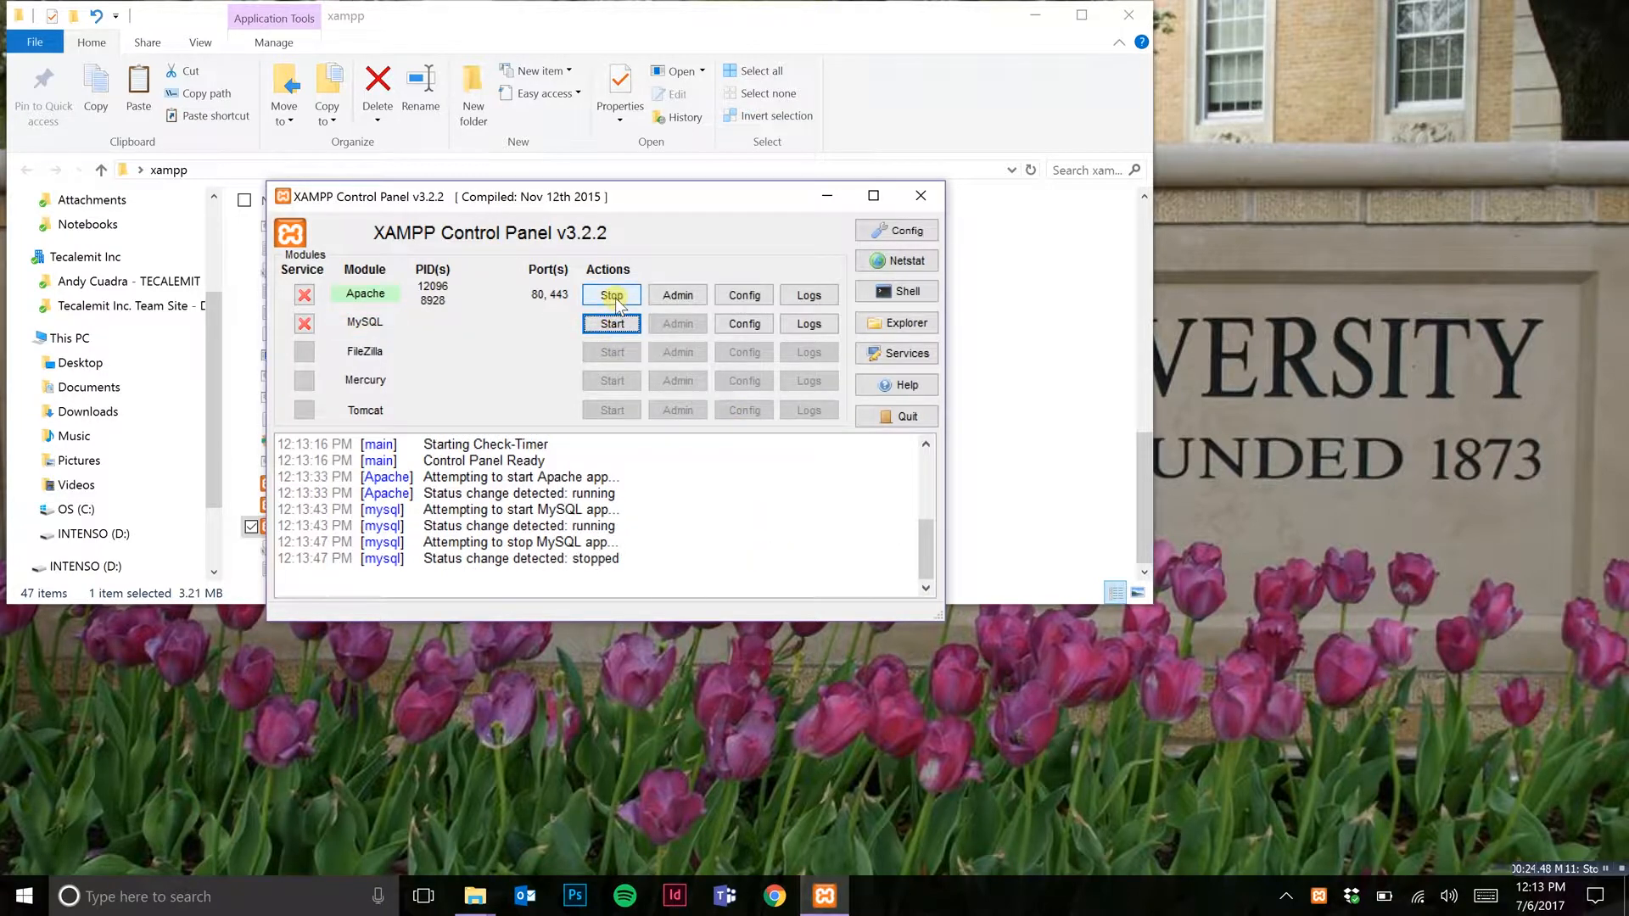
{"action": "left_click", "coordinate": [611, 295]}
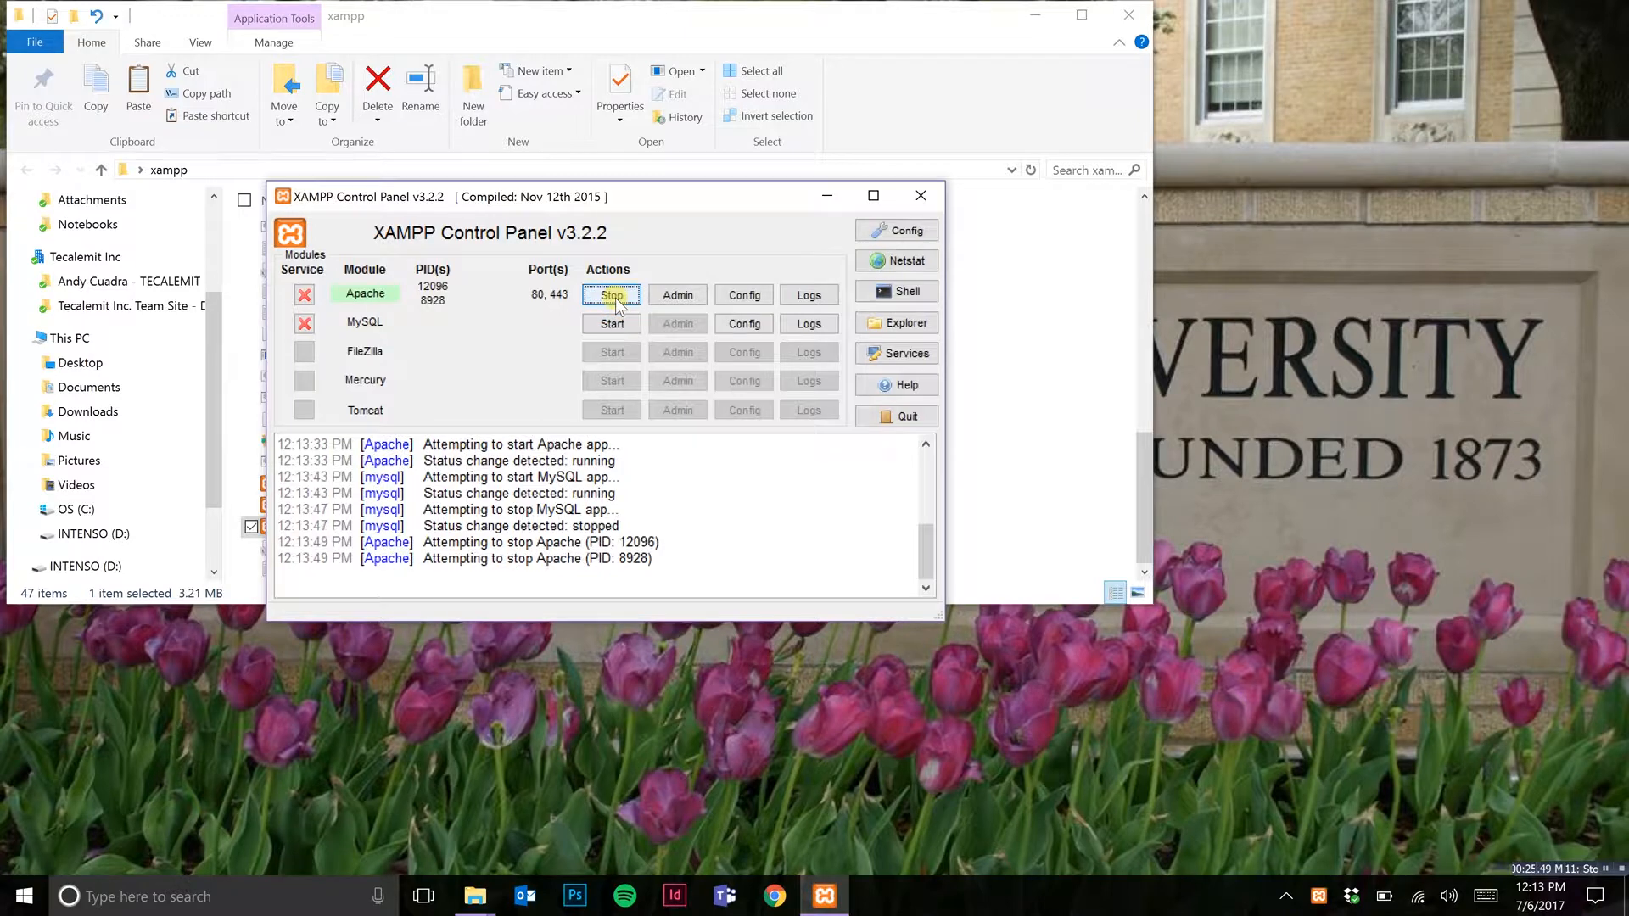
{"action": "left_click", "coordinate": [938, 195]}
{"action": "left_click", "coordinate": [1058, 404]}
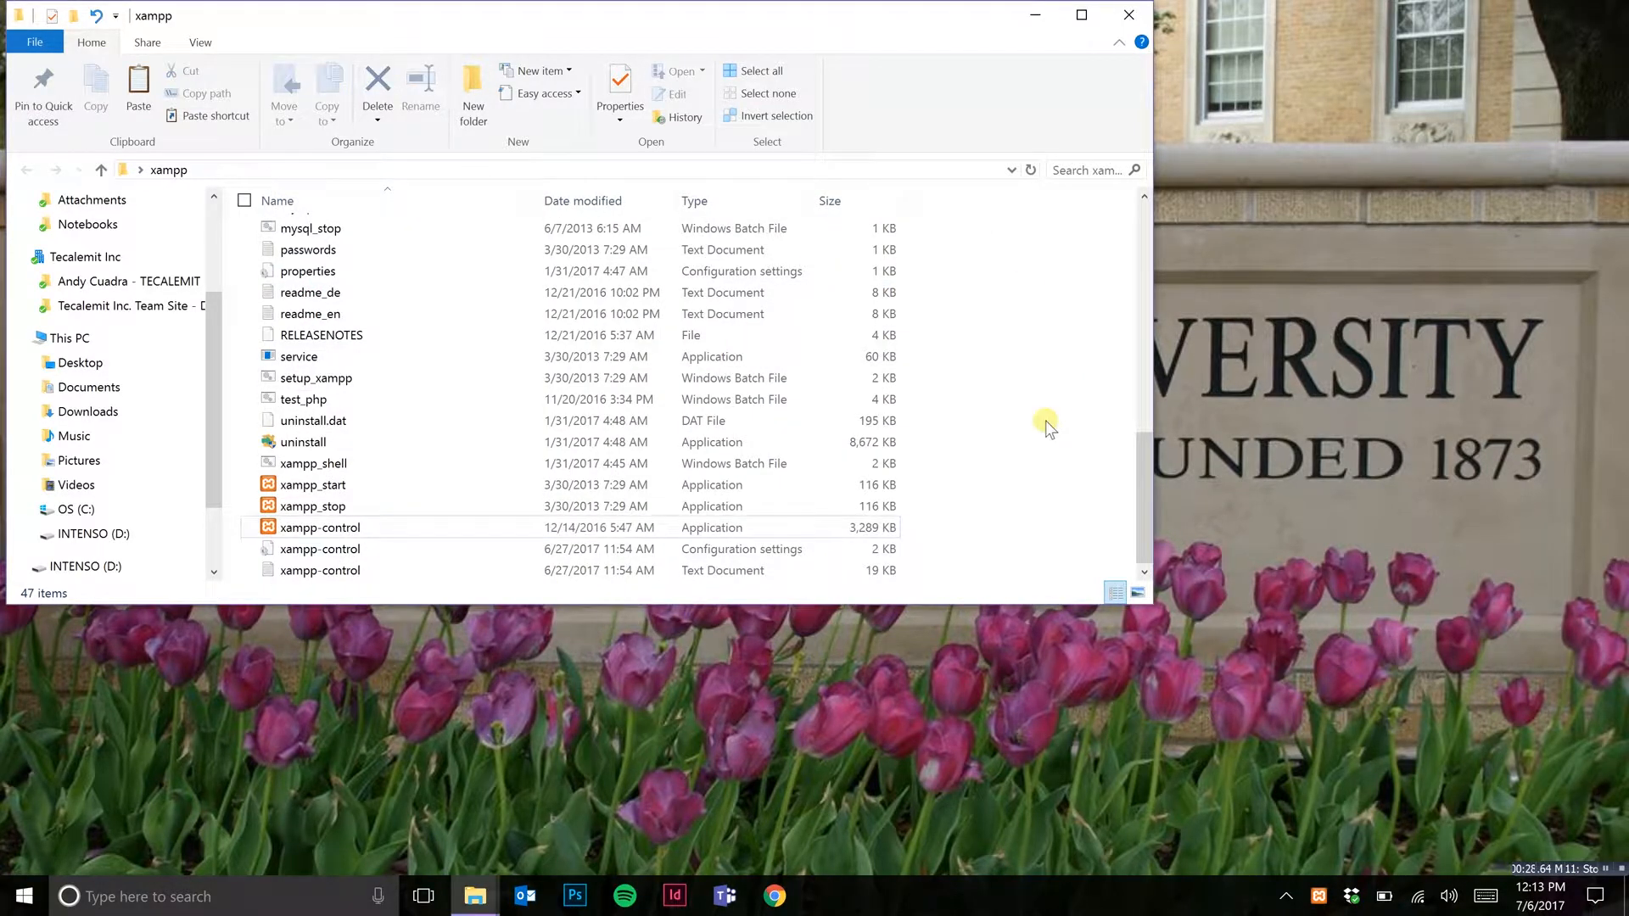
Step: Run the apache_installservice batch file from the apache subfolder of xampp as administrator
{"action": "scroll", "coordinate": [1047, 427], "scroll_direction": "up", "scroll_amount": 10}
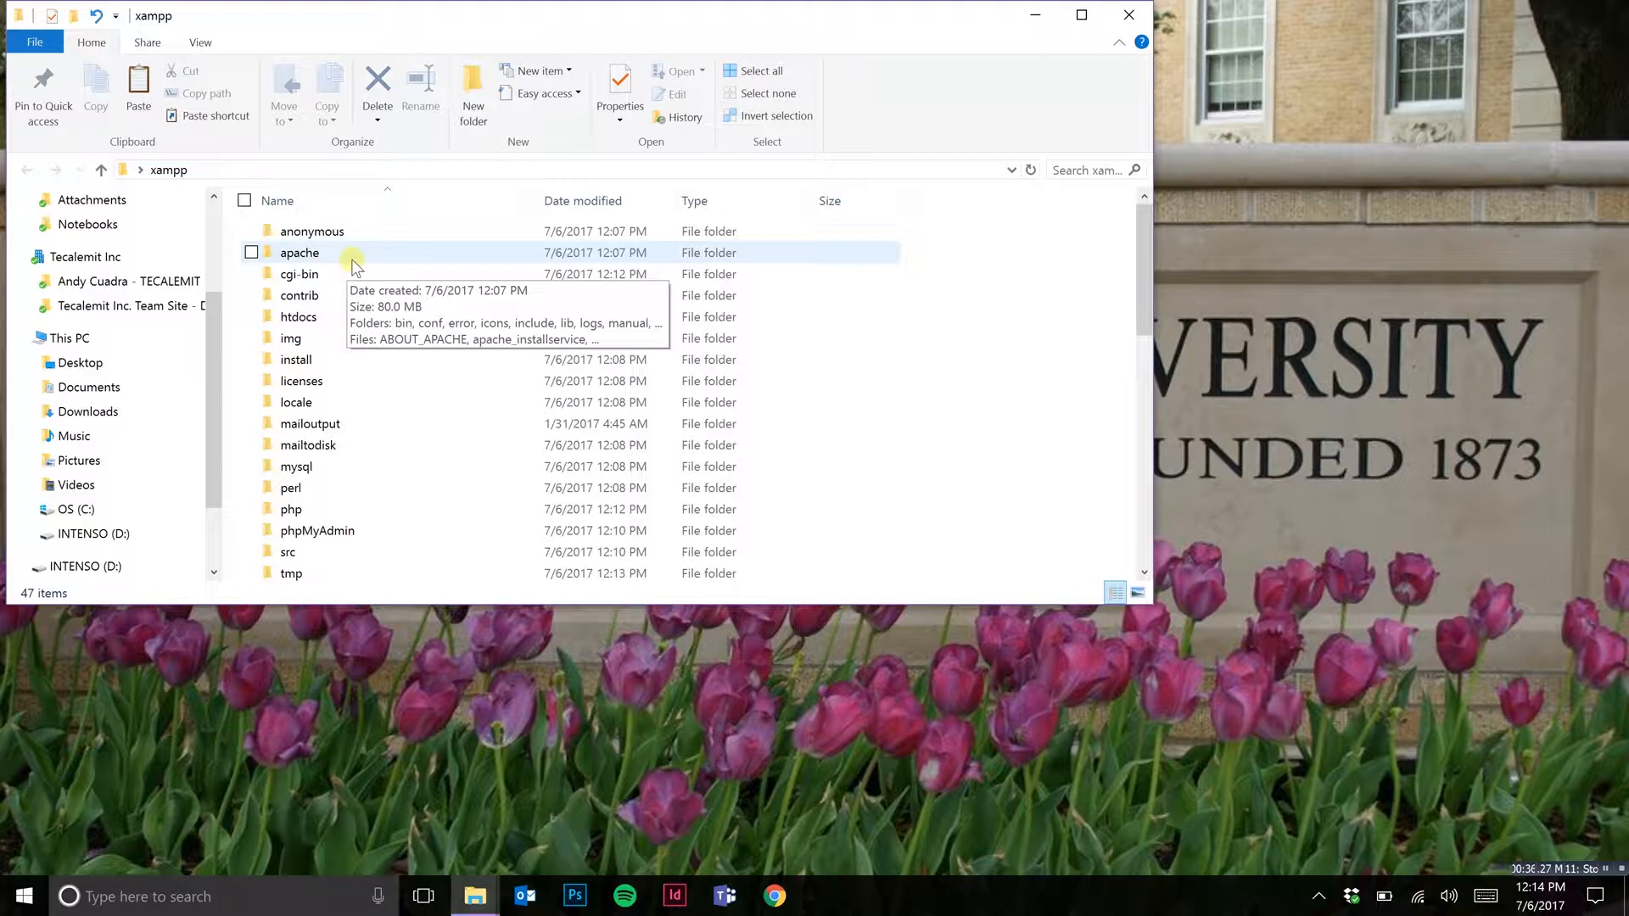
{"action": "double_click", "coordinate": [358, 260]}
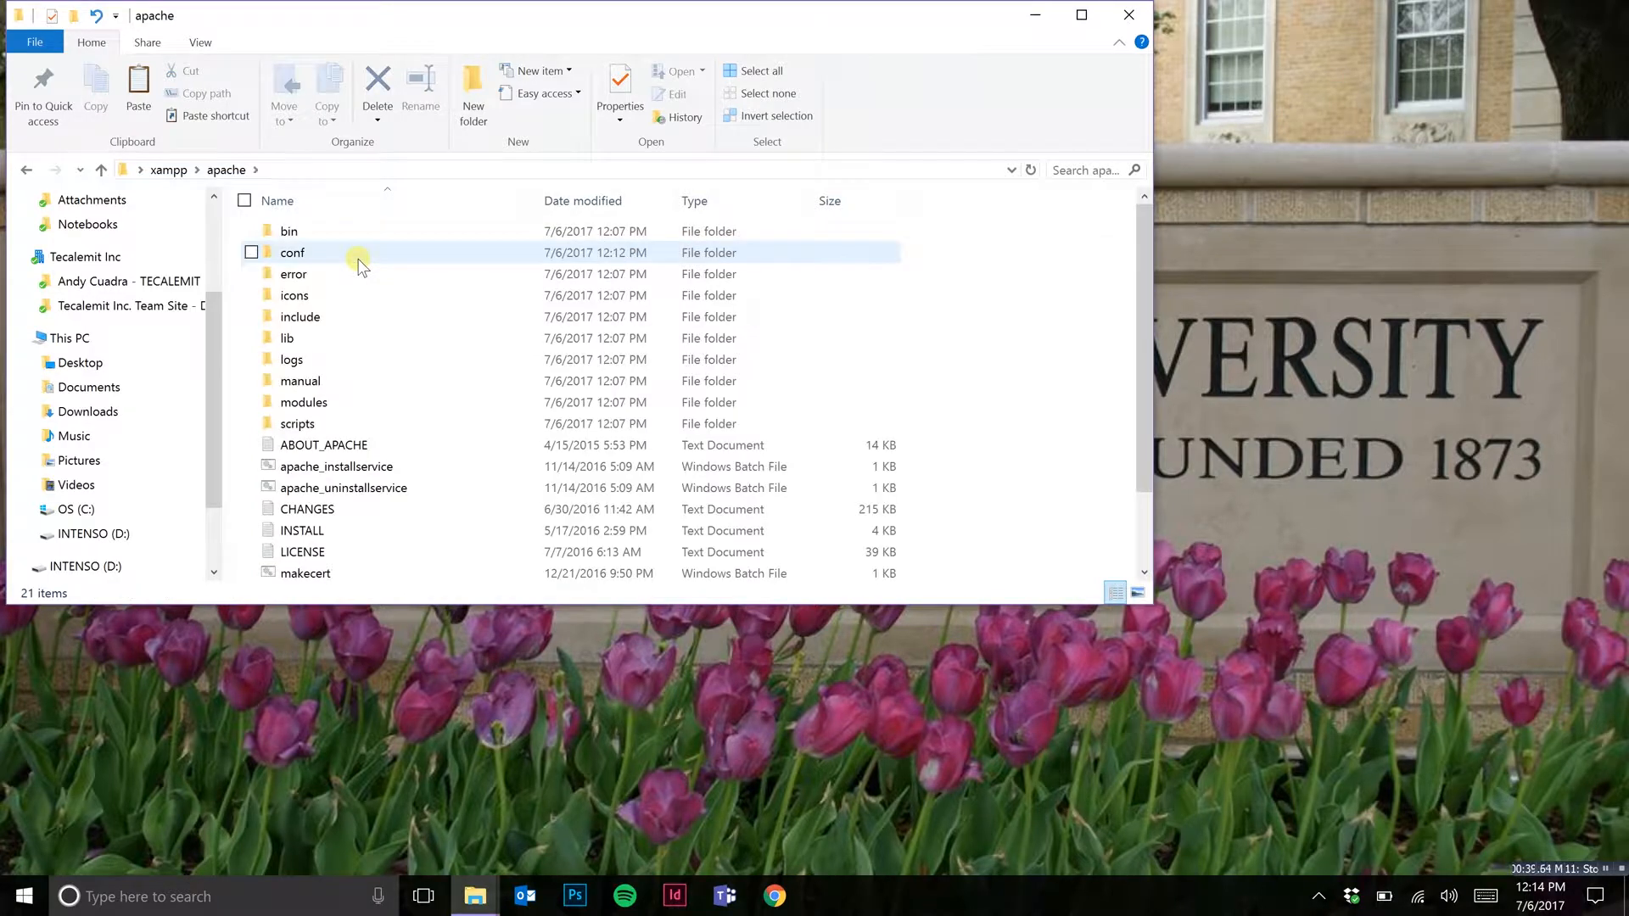
{"action": "scroll", "coordinate": [458, 509], "scroll_direction": "down", "scroll_amount": 1}
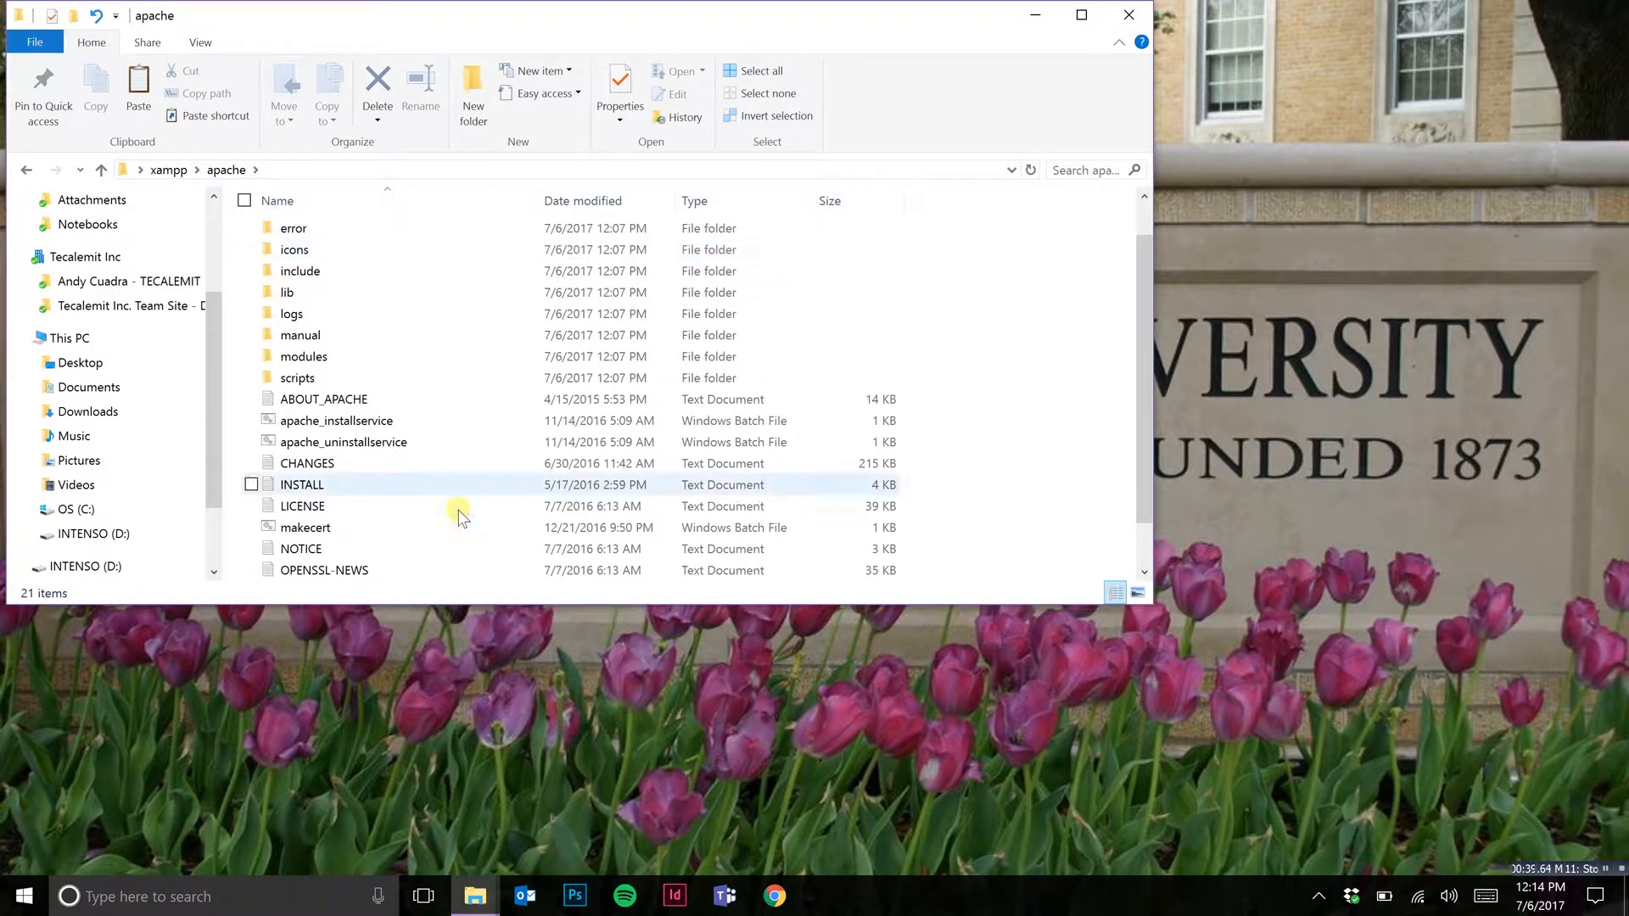
{"action": "double_click", "coordinate": [441, 425]}
{"action": "right_click", "coordinate": [442, 424]}
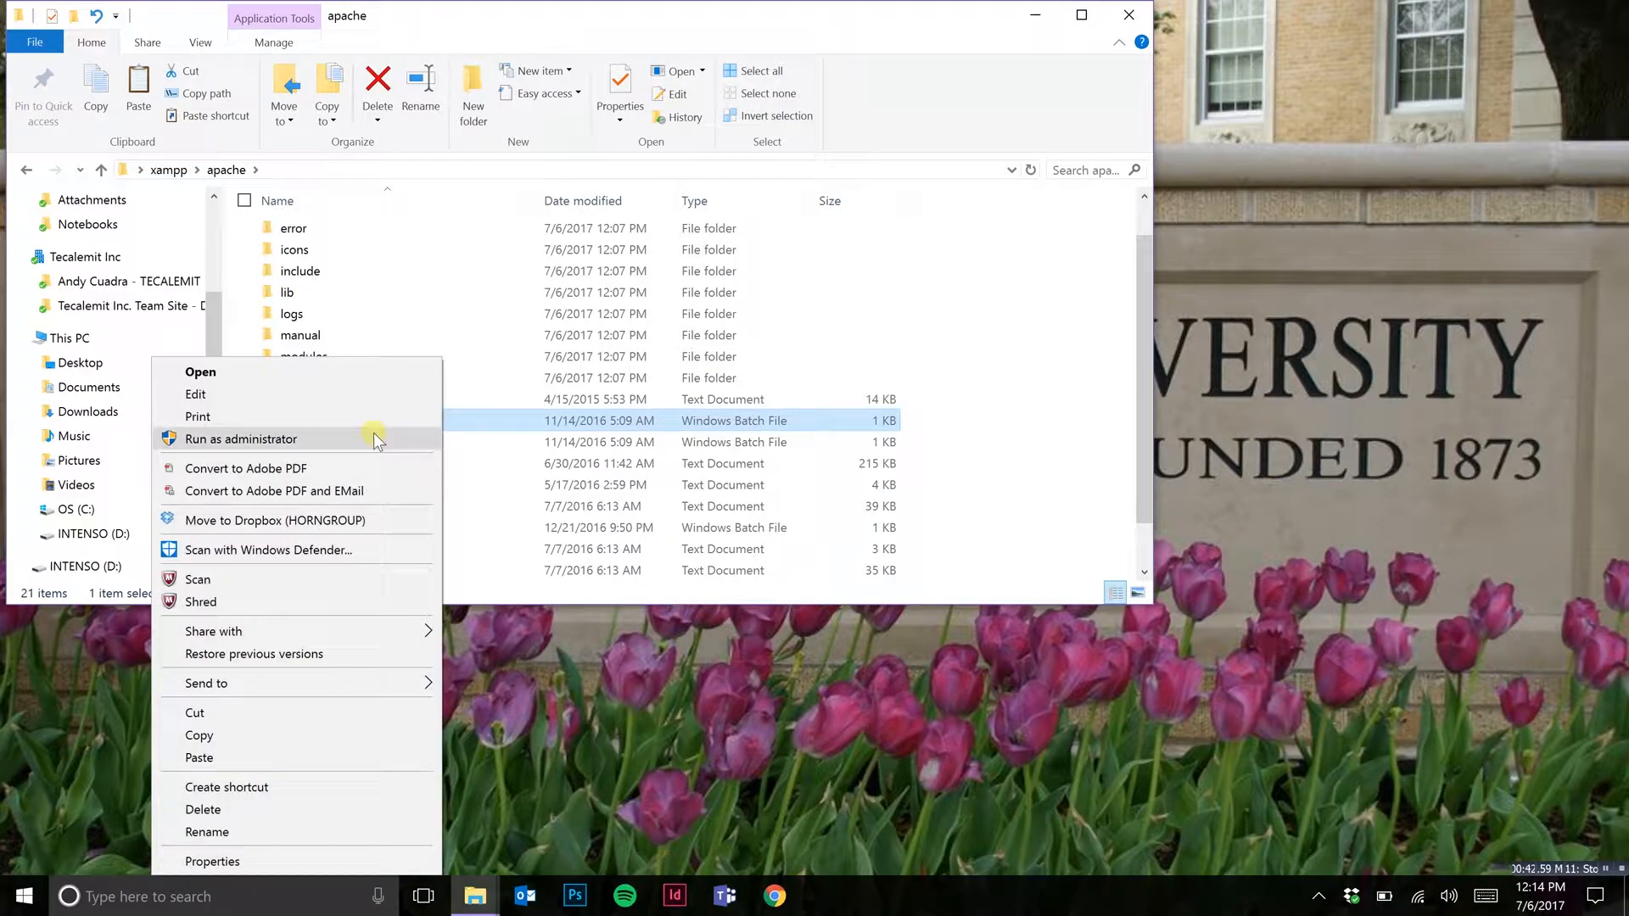
{"action": "left_click", "coordinate": [376, 439]}
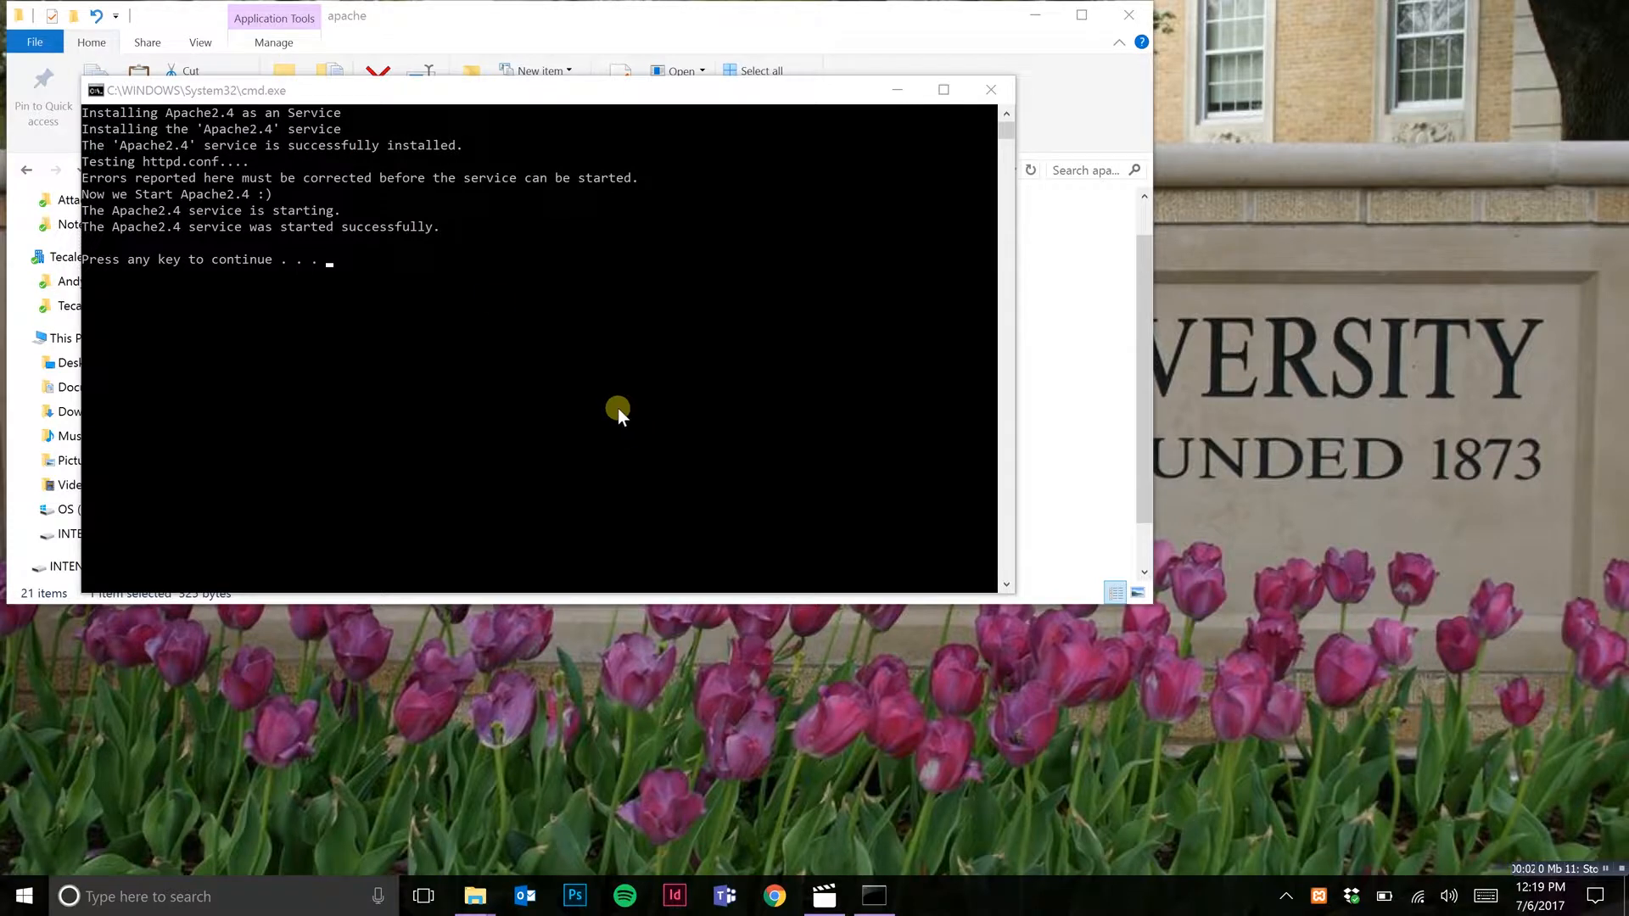
{"action": "left_click", "coordinate": [277, 273]}
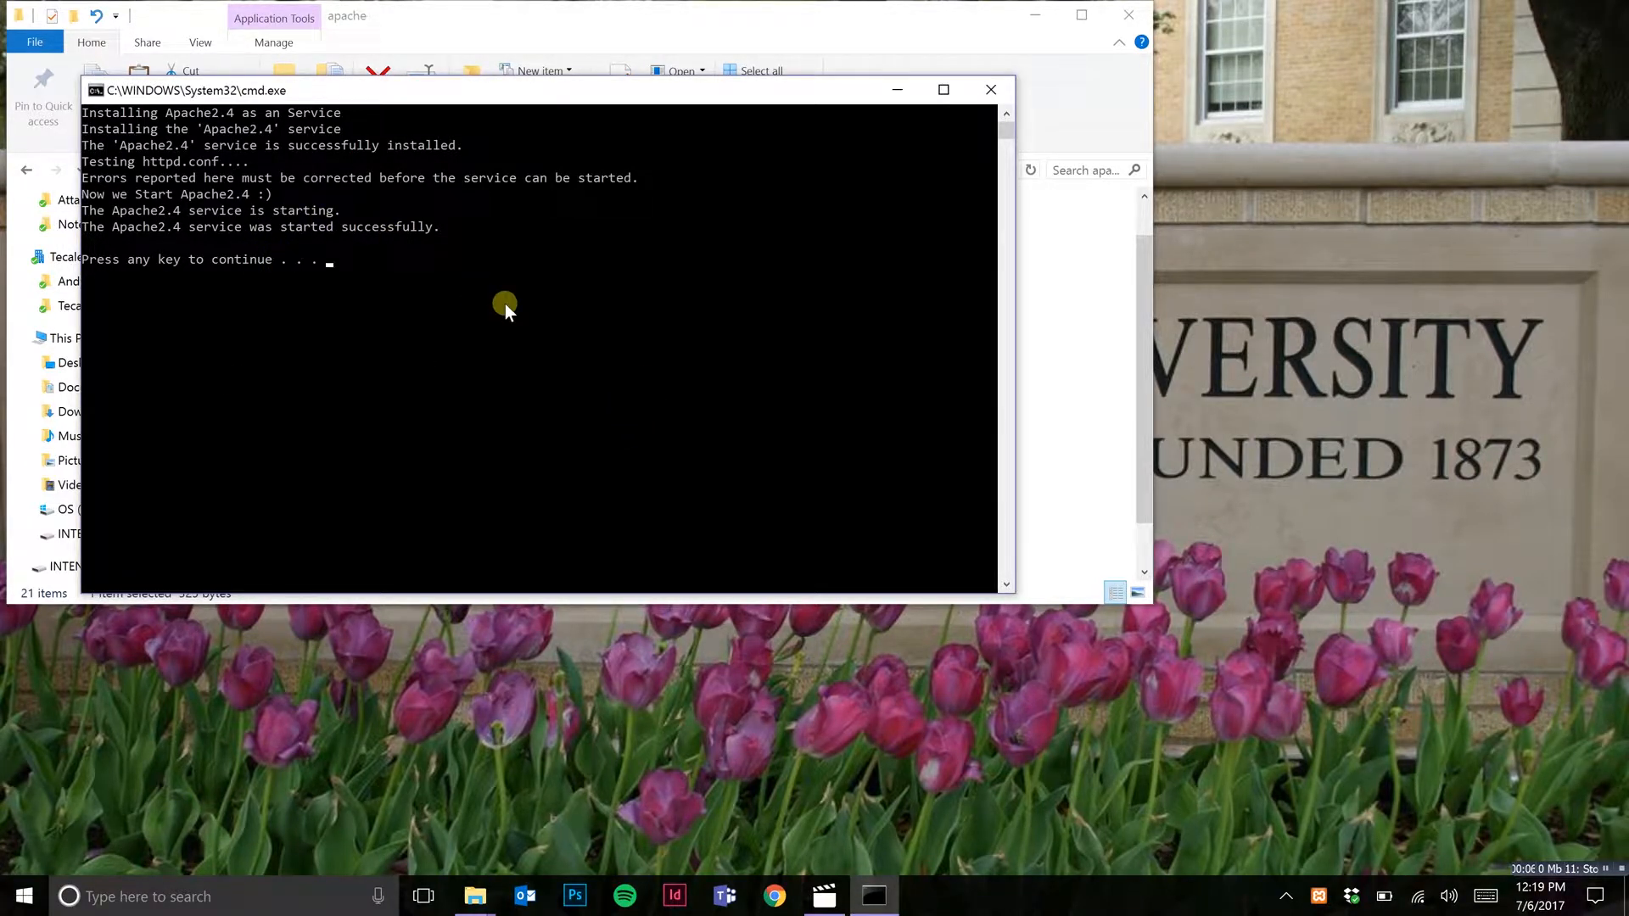
Step: Run the mysql_installservice batch file from the mysql subfolder of xampp as administrator, close its console and return to the xampp folder
{"action": "key", "text": "Return"}
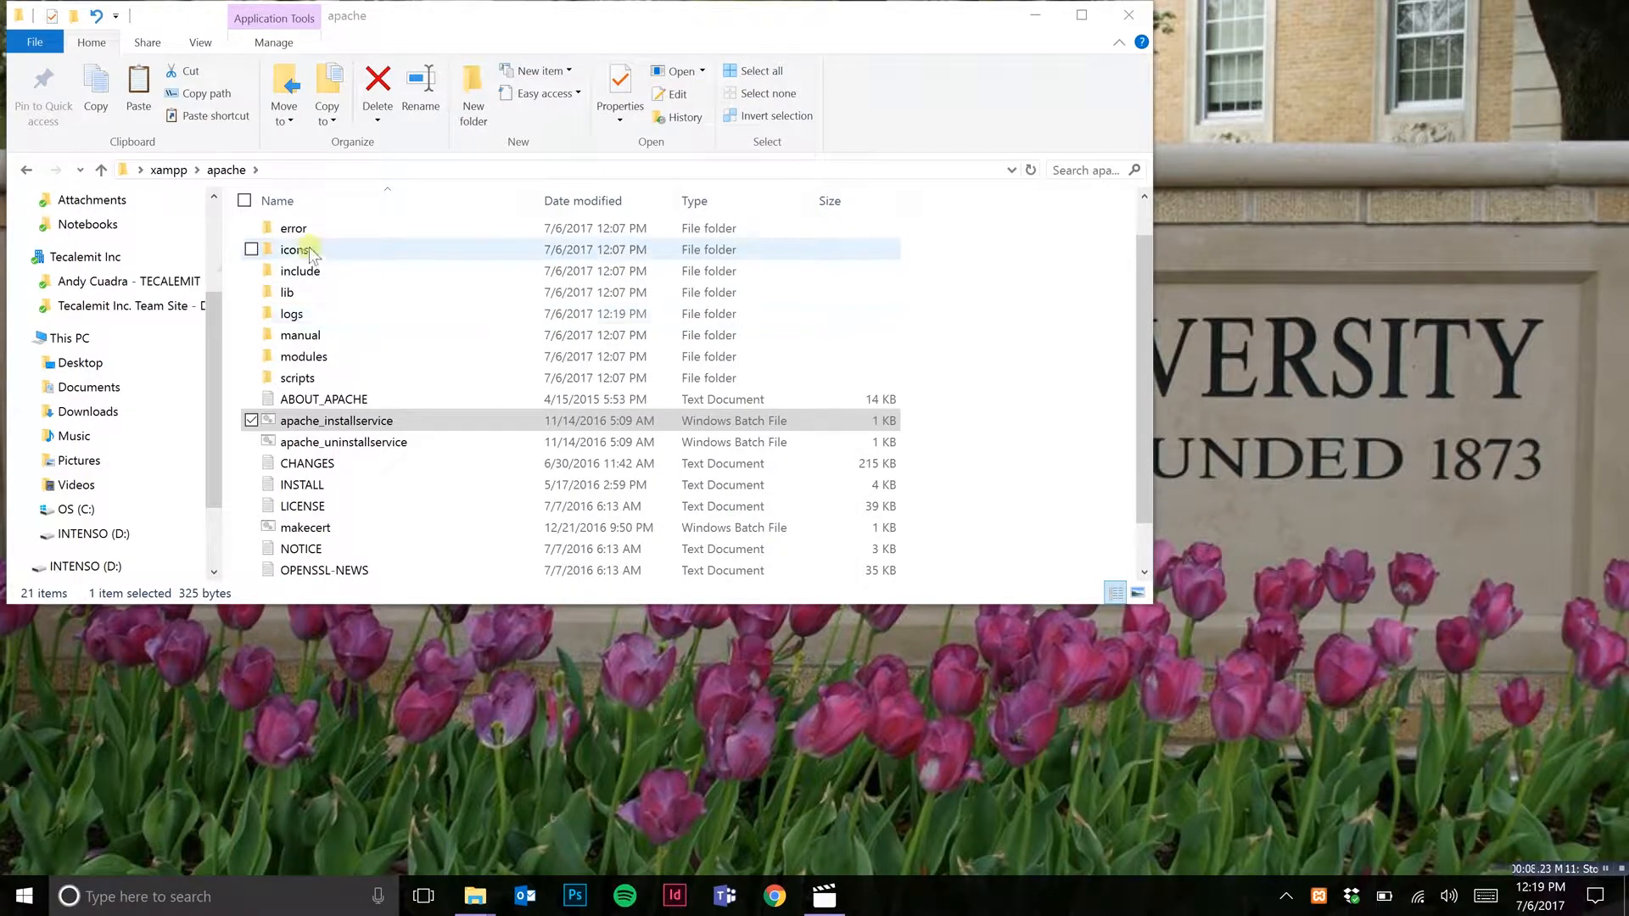
{"action": "left_click", "coordinate": [169, 169]}
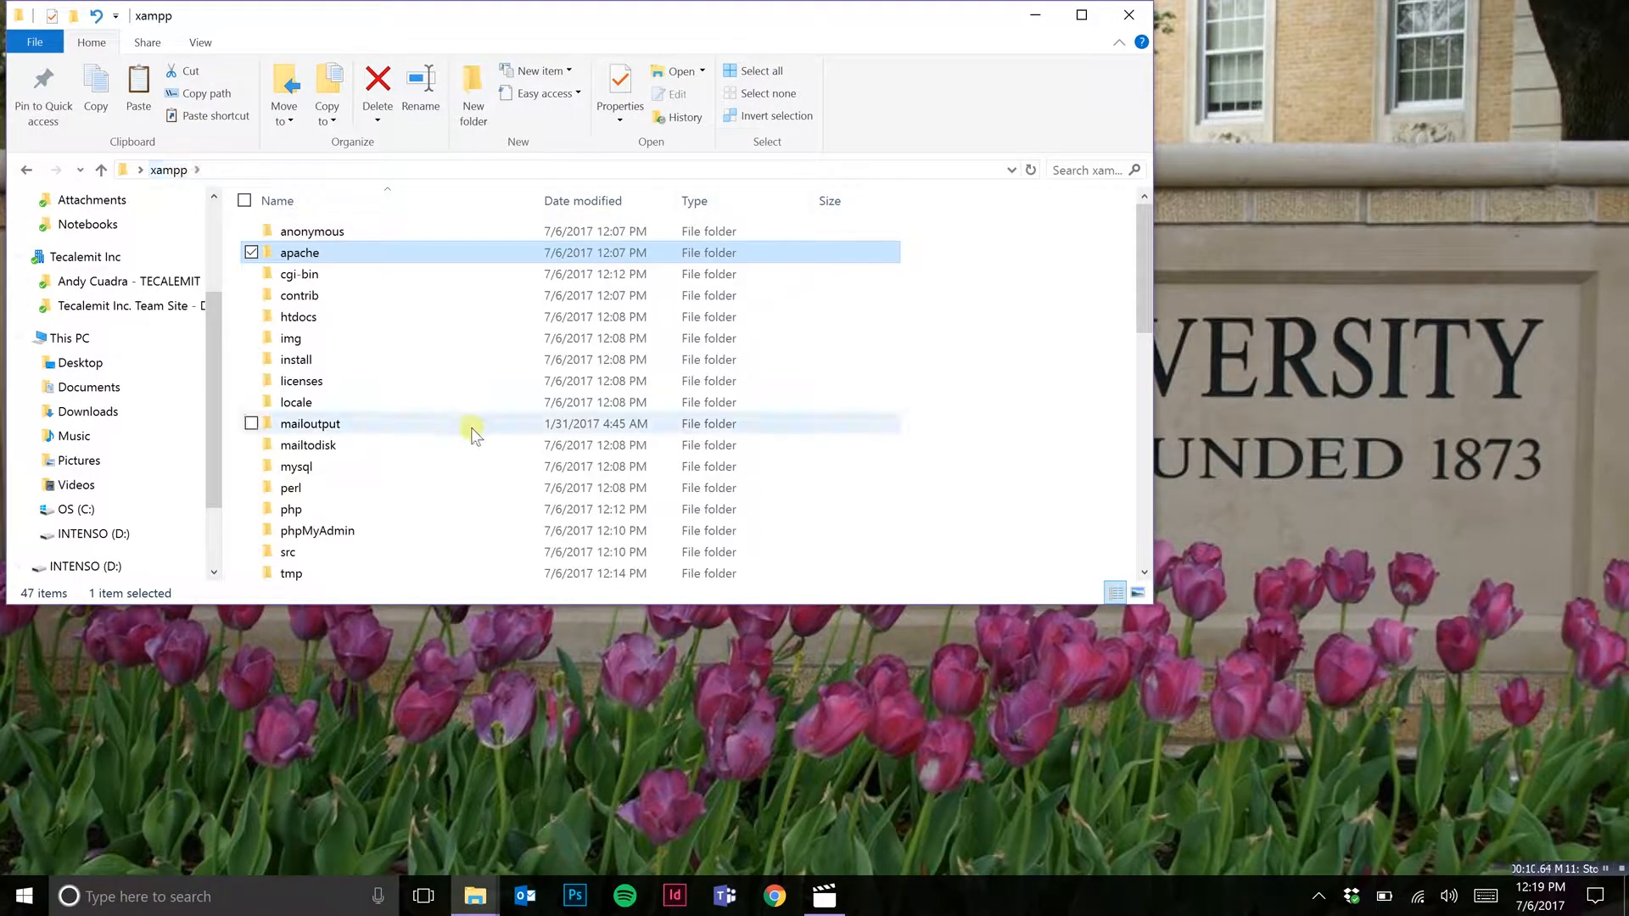
{"action": "double_click", "coordinate": [423, 468]}
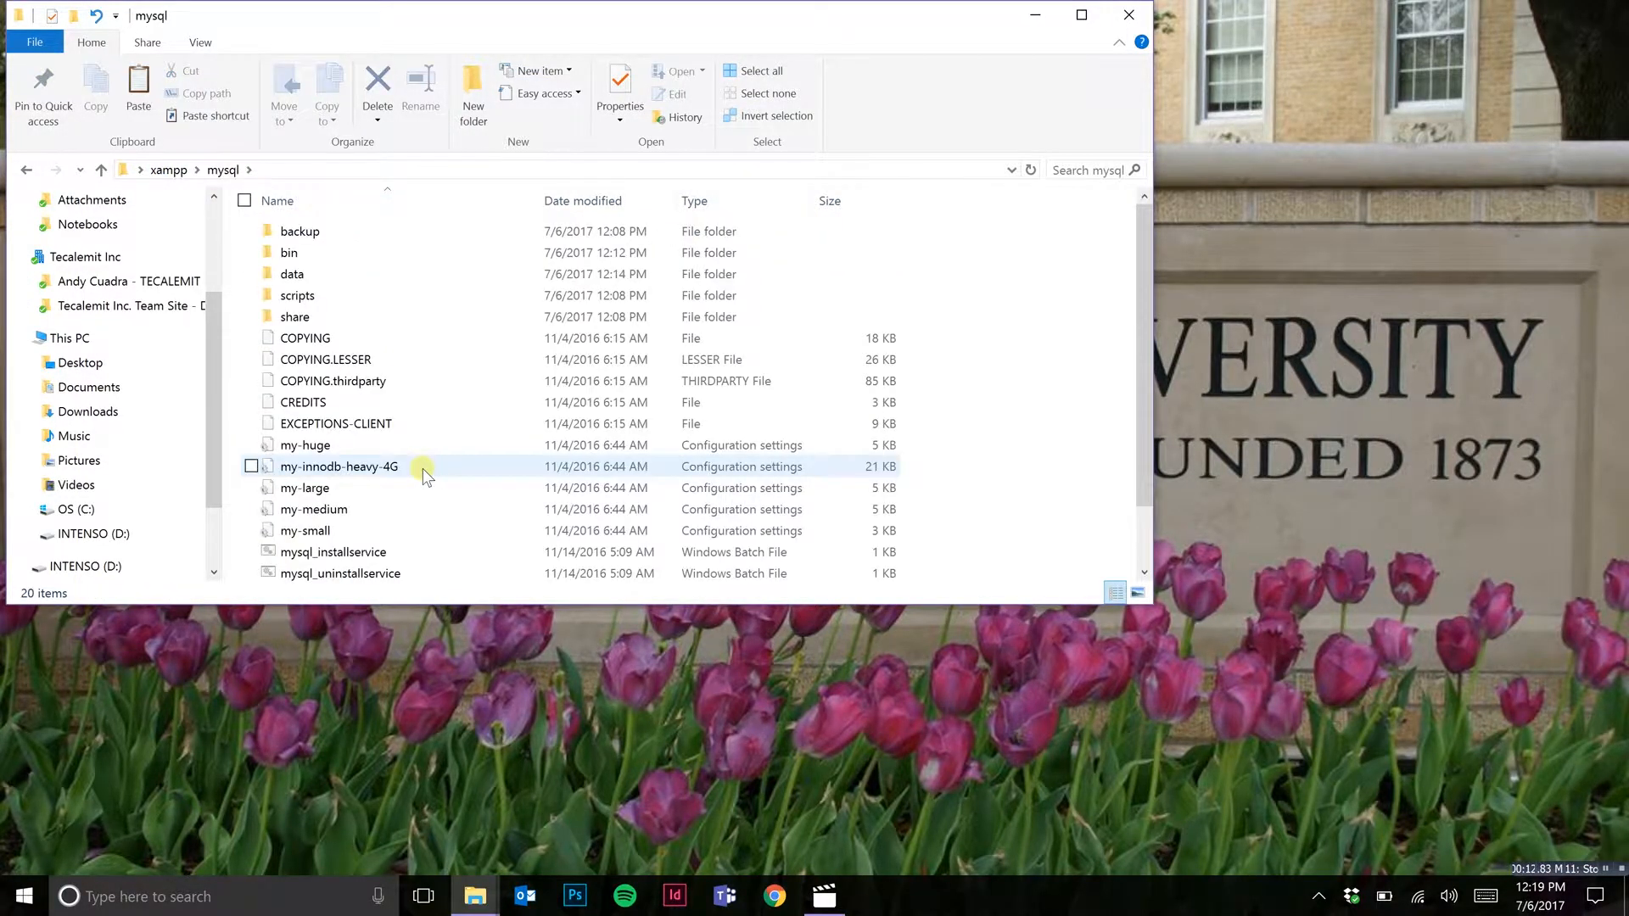
{"action": "scroll", "coordinate": [423, 469], "scroll_direction": "down", "scroll_amount": 1}
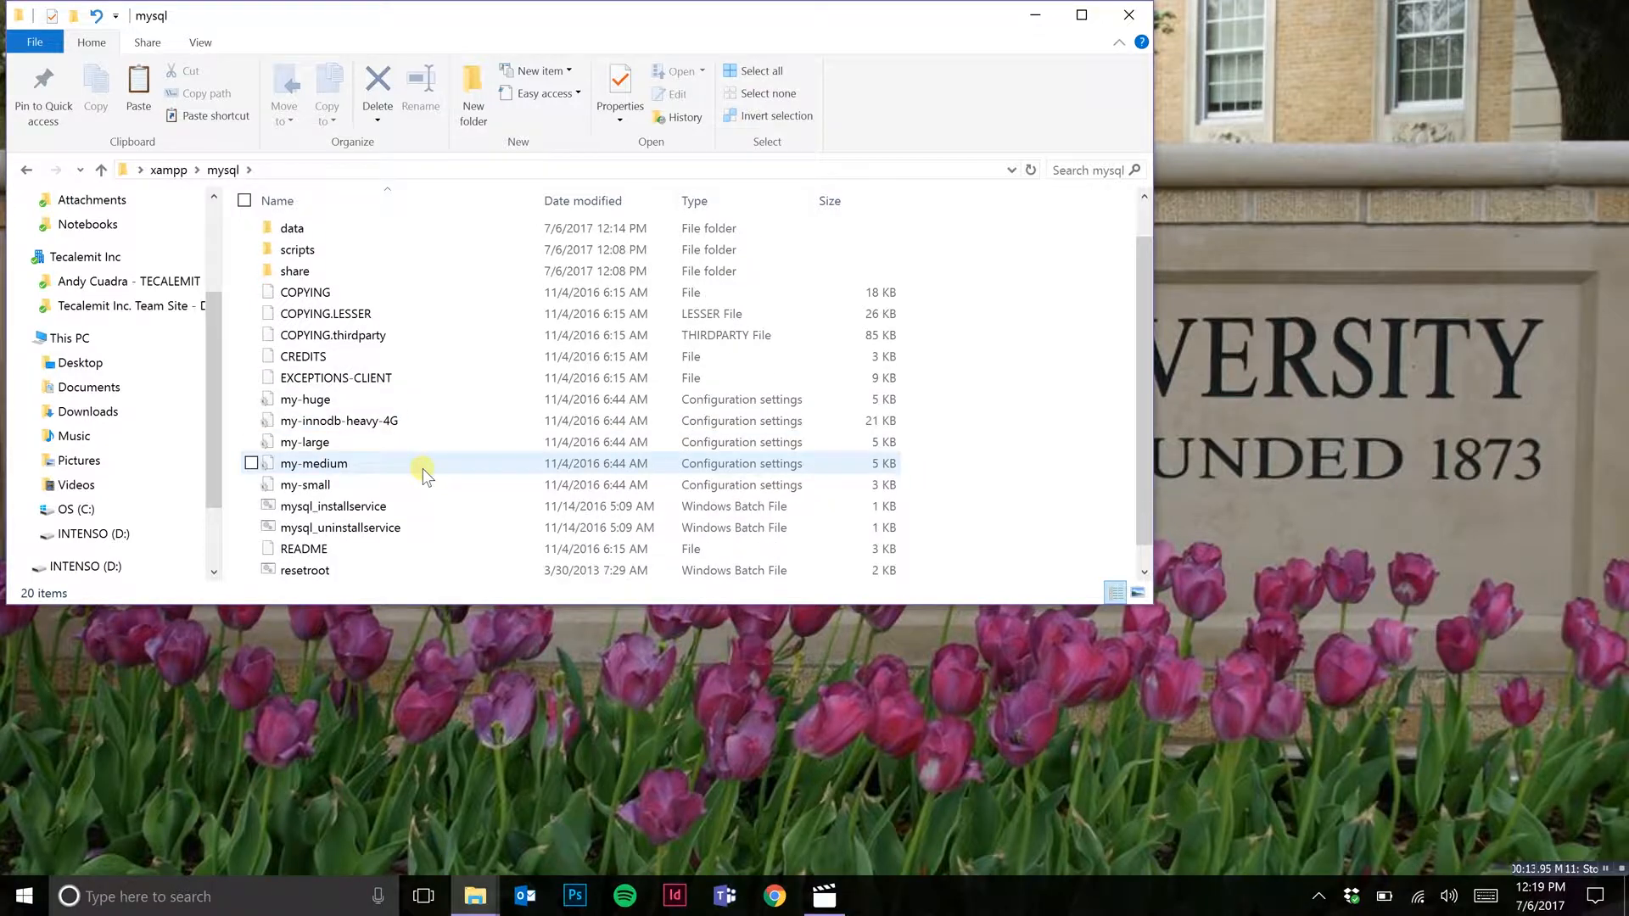
{"action": "left_click", "coordinate": [364, 507]}
{"action": "right_click", "coordinate": [365, 506]}
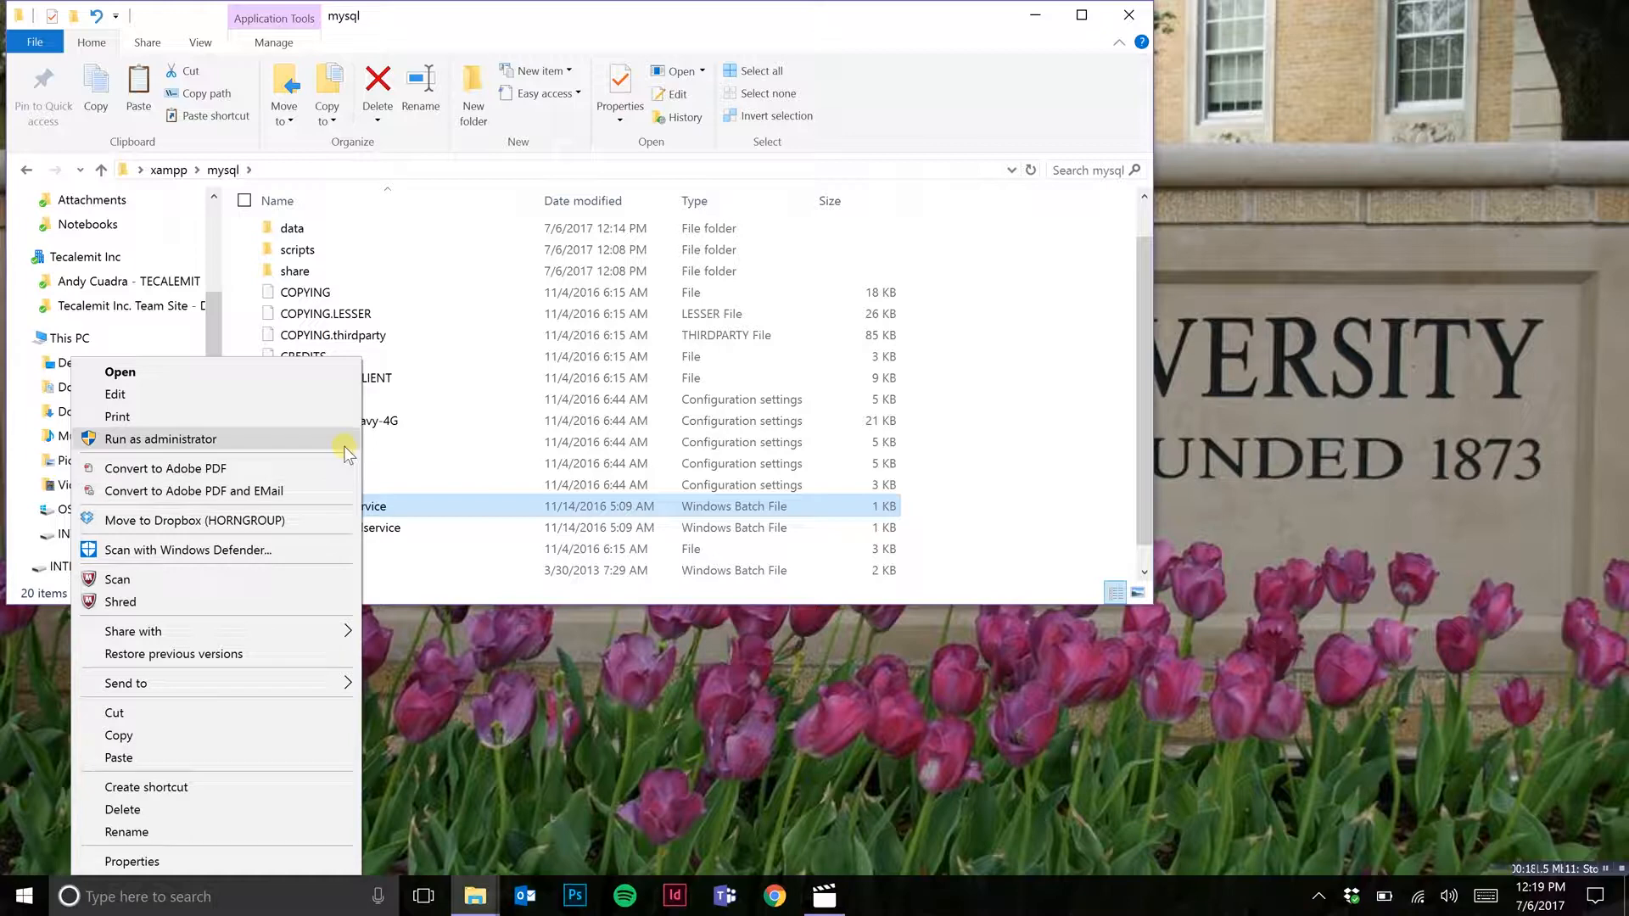
{"action": "left_click", "coordinate": [344, 440]}
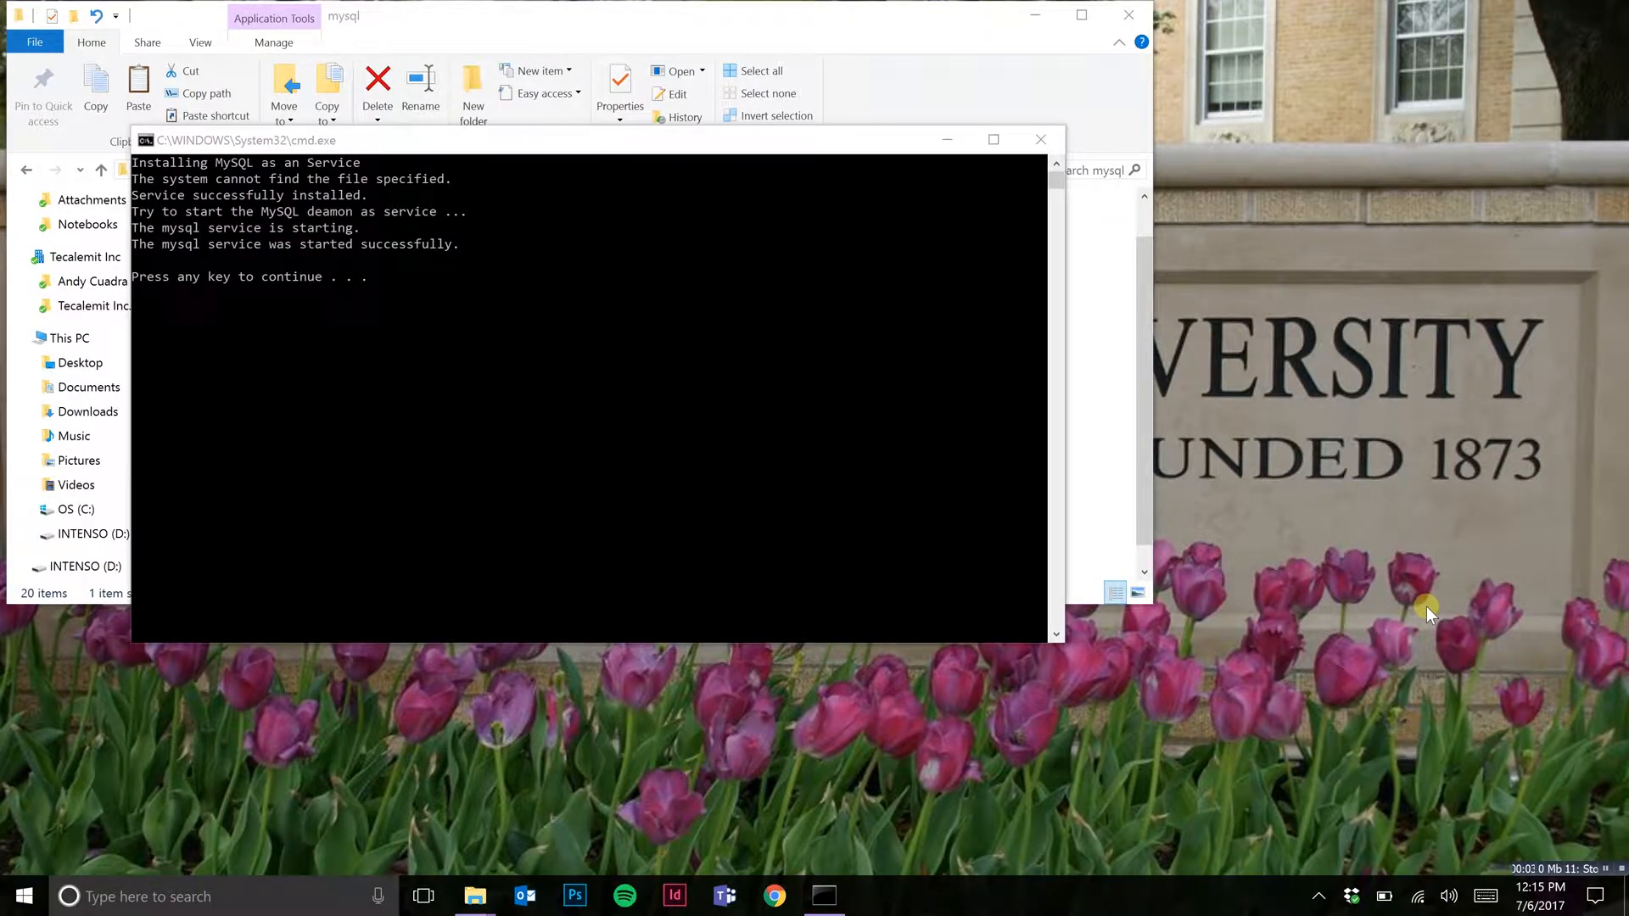
{"action": "left_click", "coordinate": [682, 404]}
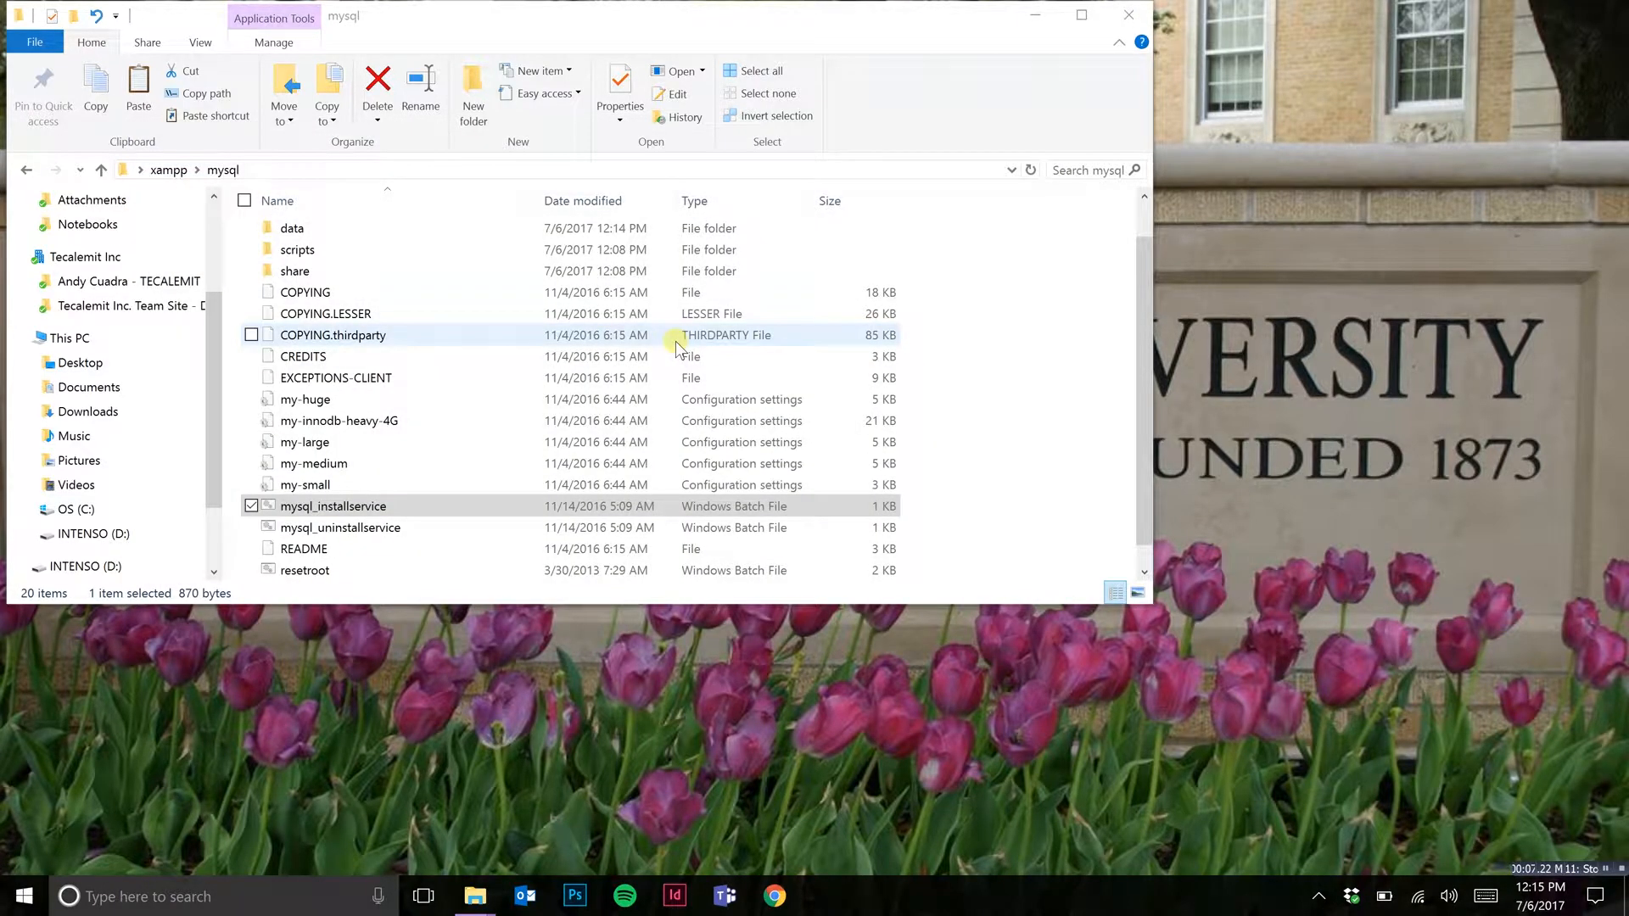
{"action": "scroll", "coordinate": [674, 348], "scroll_direction": "up", "scroll_amount": 1}
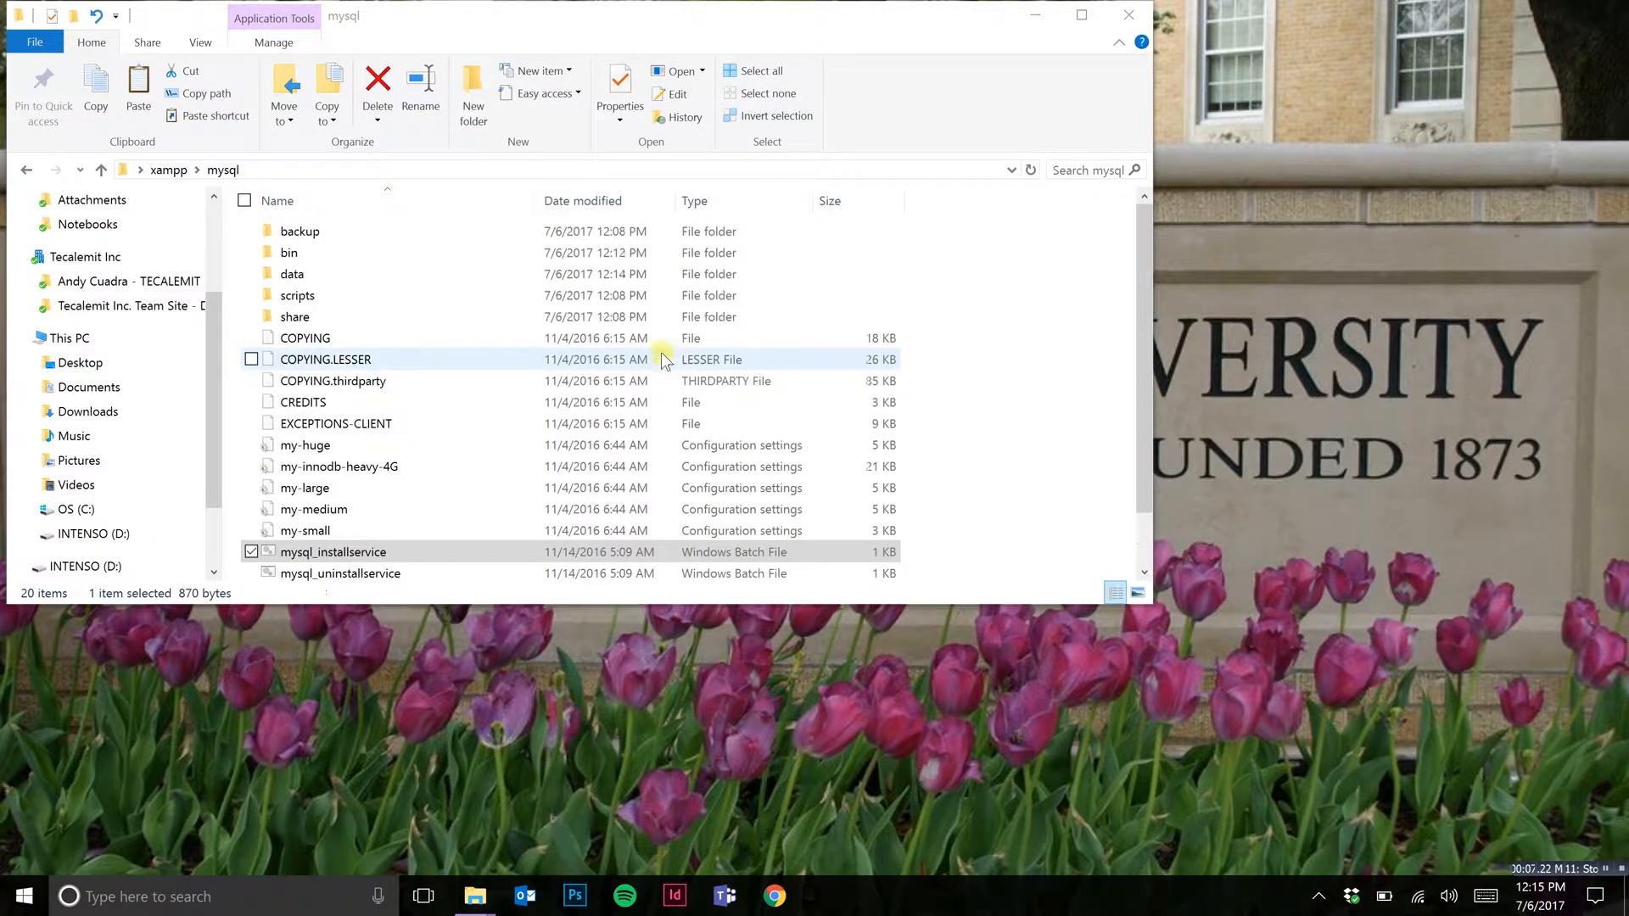
{"action": "left_click", "coordinate": [168, 169]}
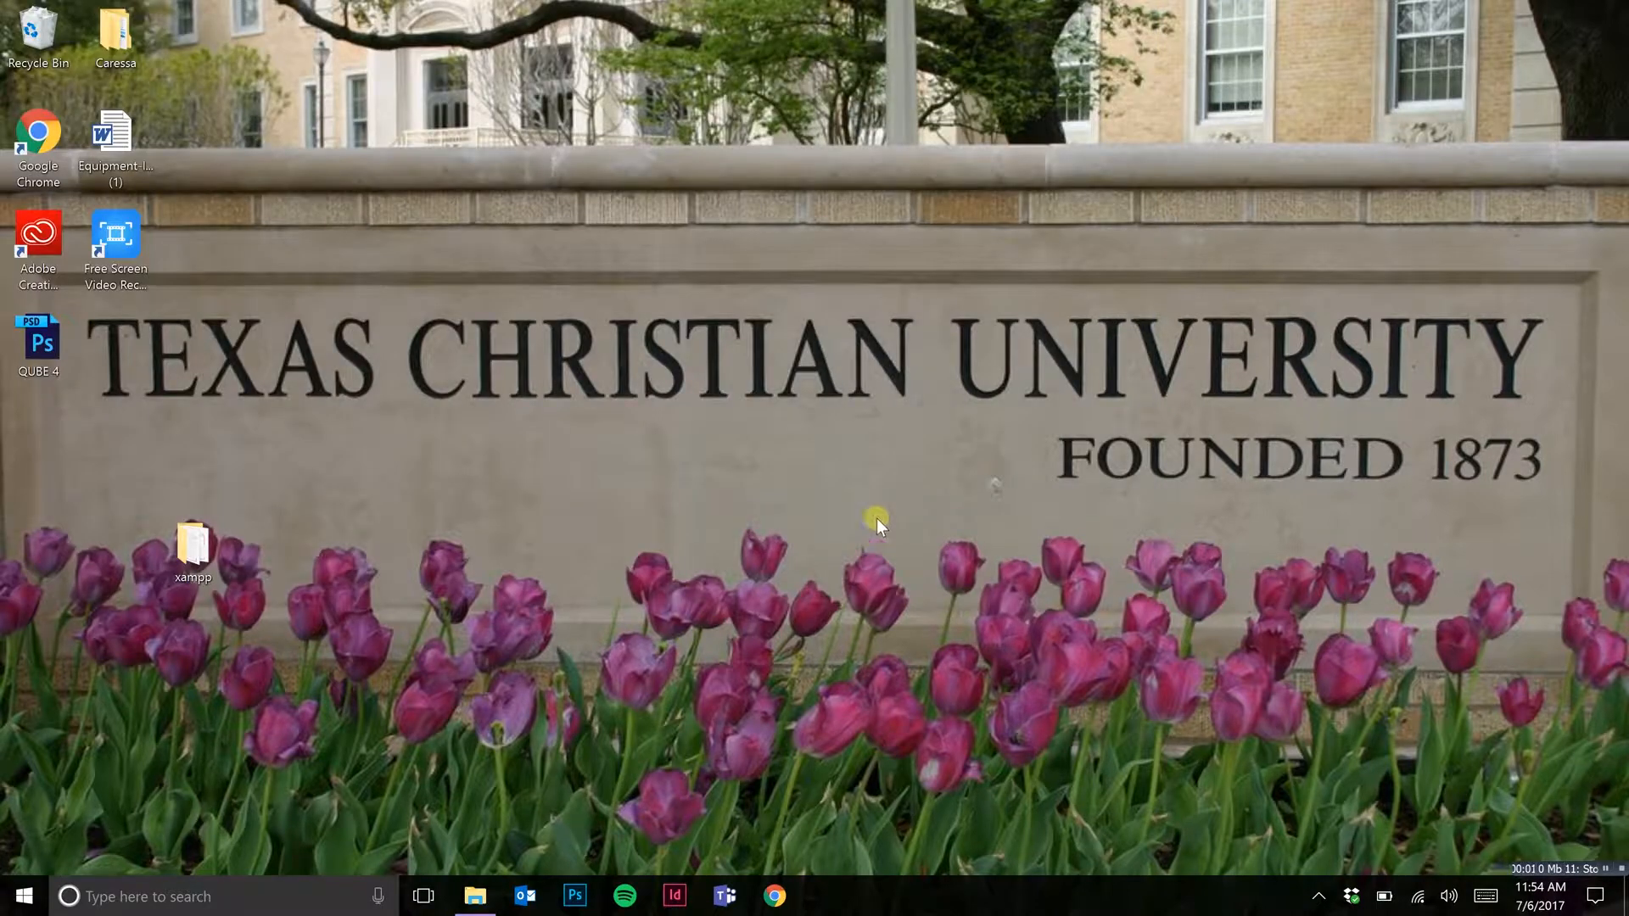
Step: Launch OilControlAirSetup-1.0.5 from the New OIL folder, agree to the installation and accept English as the setup language
{"action": "left_click", "coordinate": [473, 901]}
{"action": "left_click", "coordinate": [818, 490]}
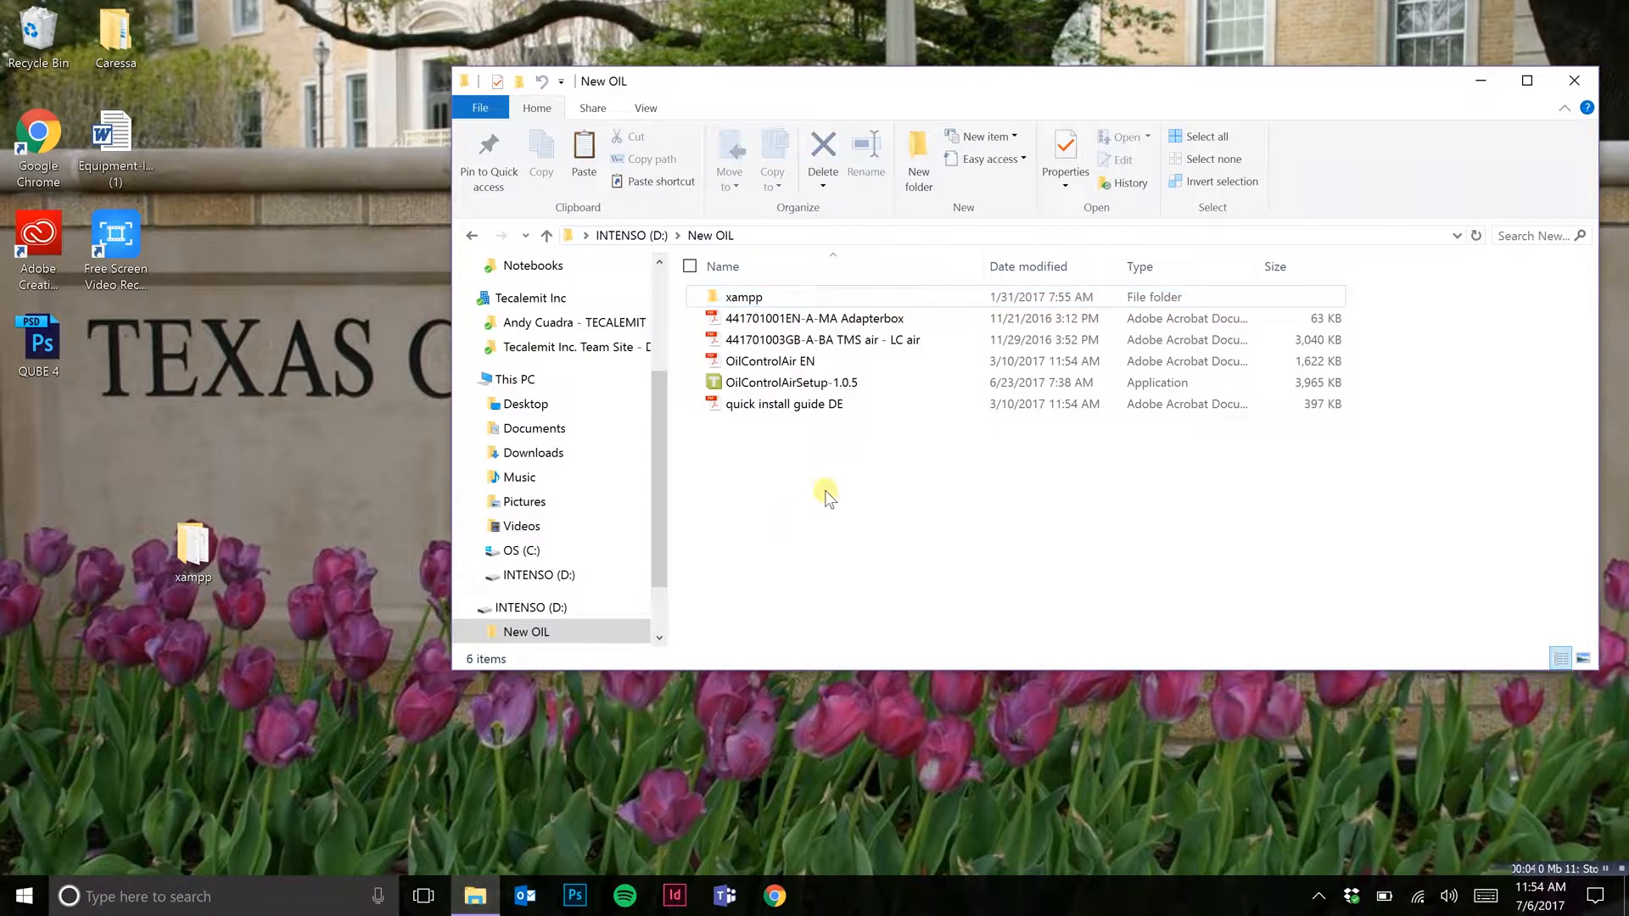
{"action": "left_click", "coordinate": [766, 388]}
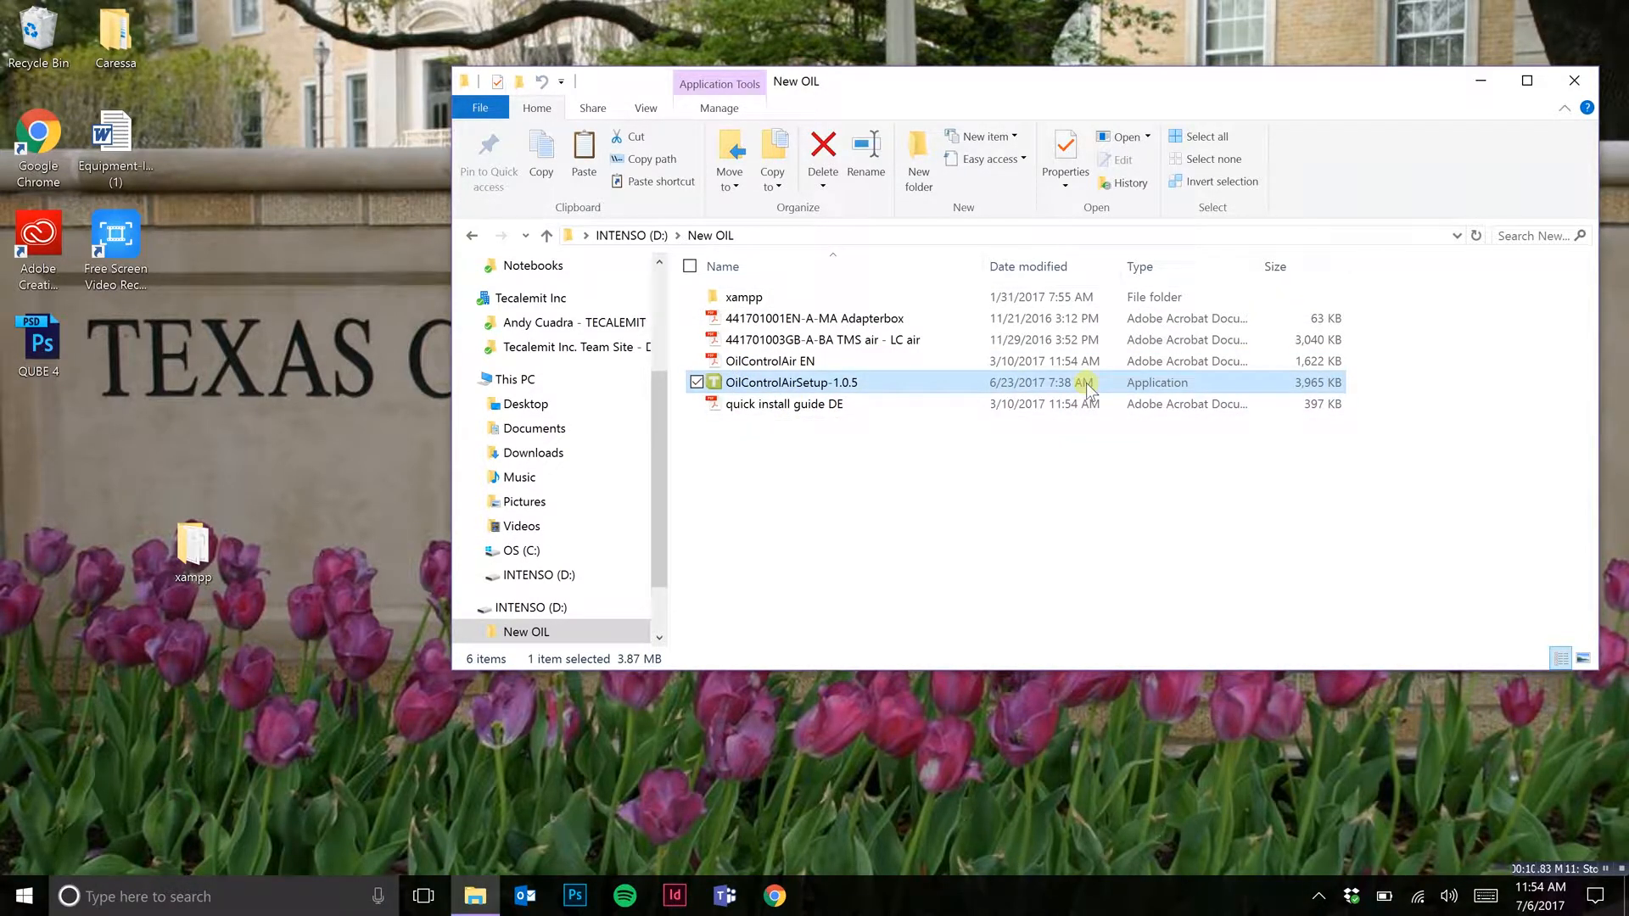
{"action": "right_click", "coordinate": [779, 386]}
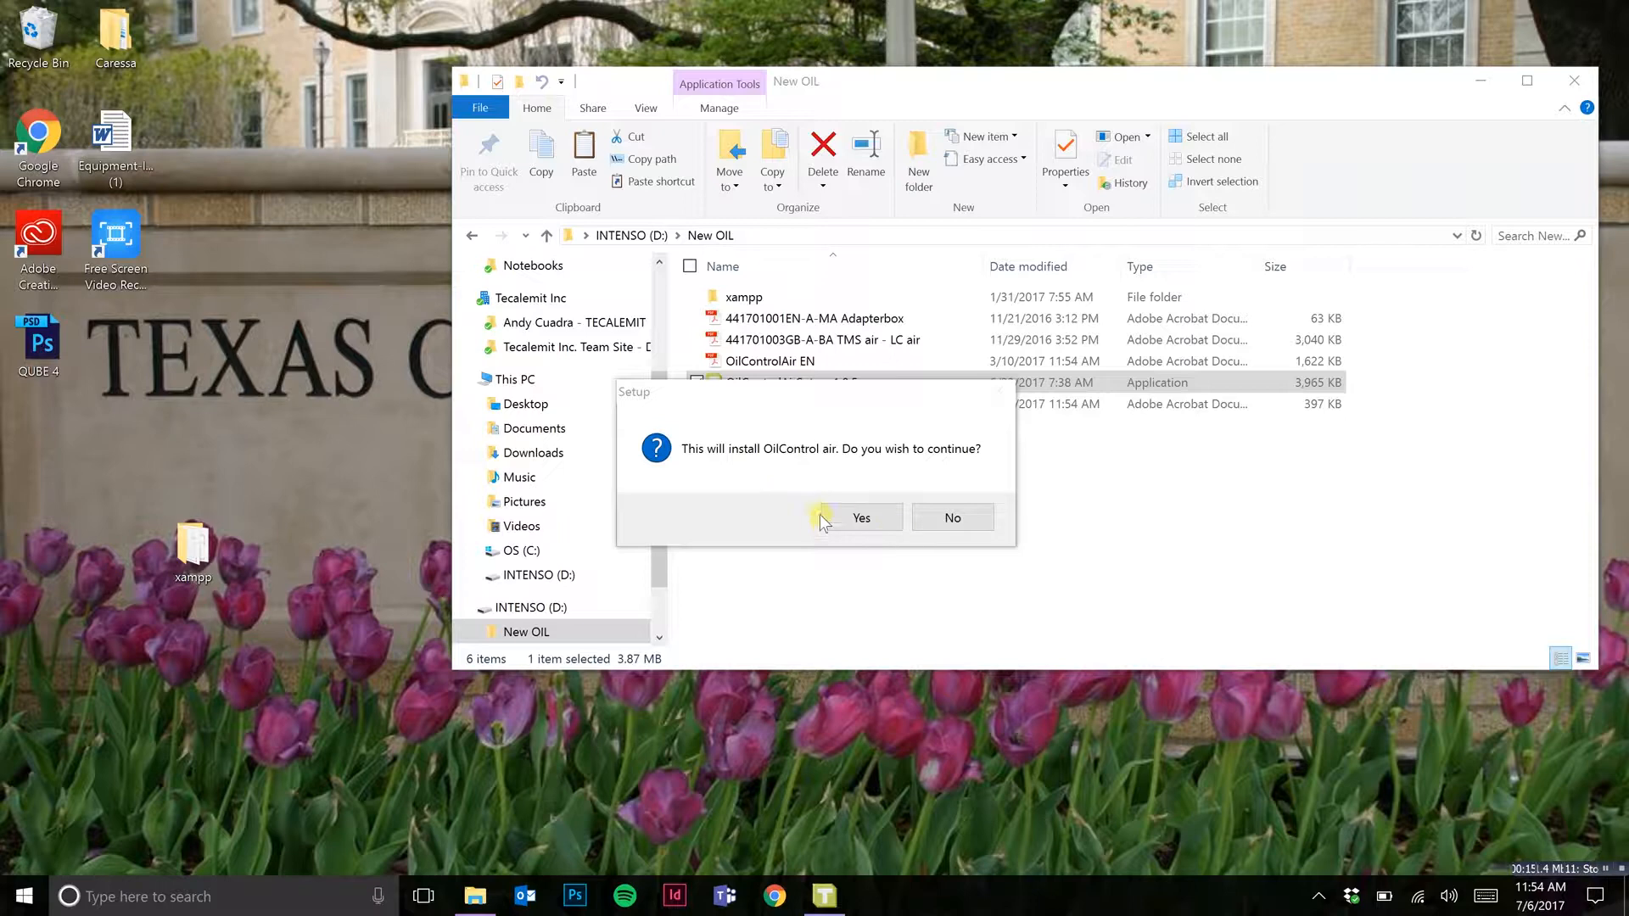
{"action": "left_click", "coordinate": [851, 516]}
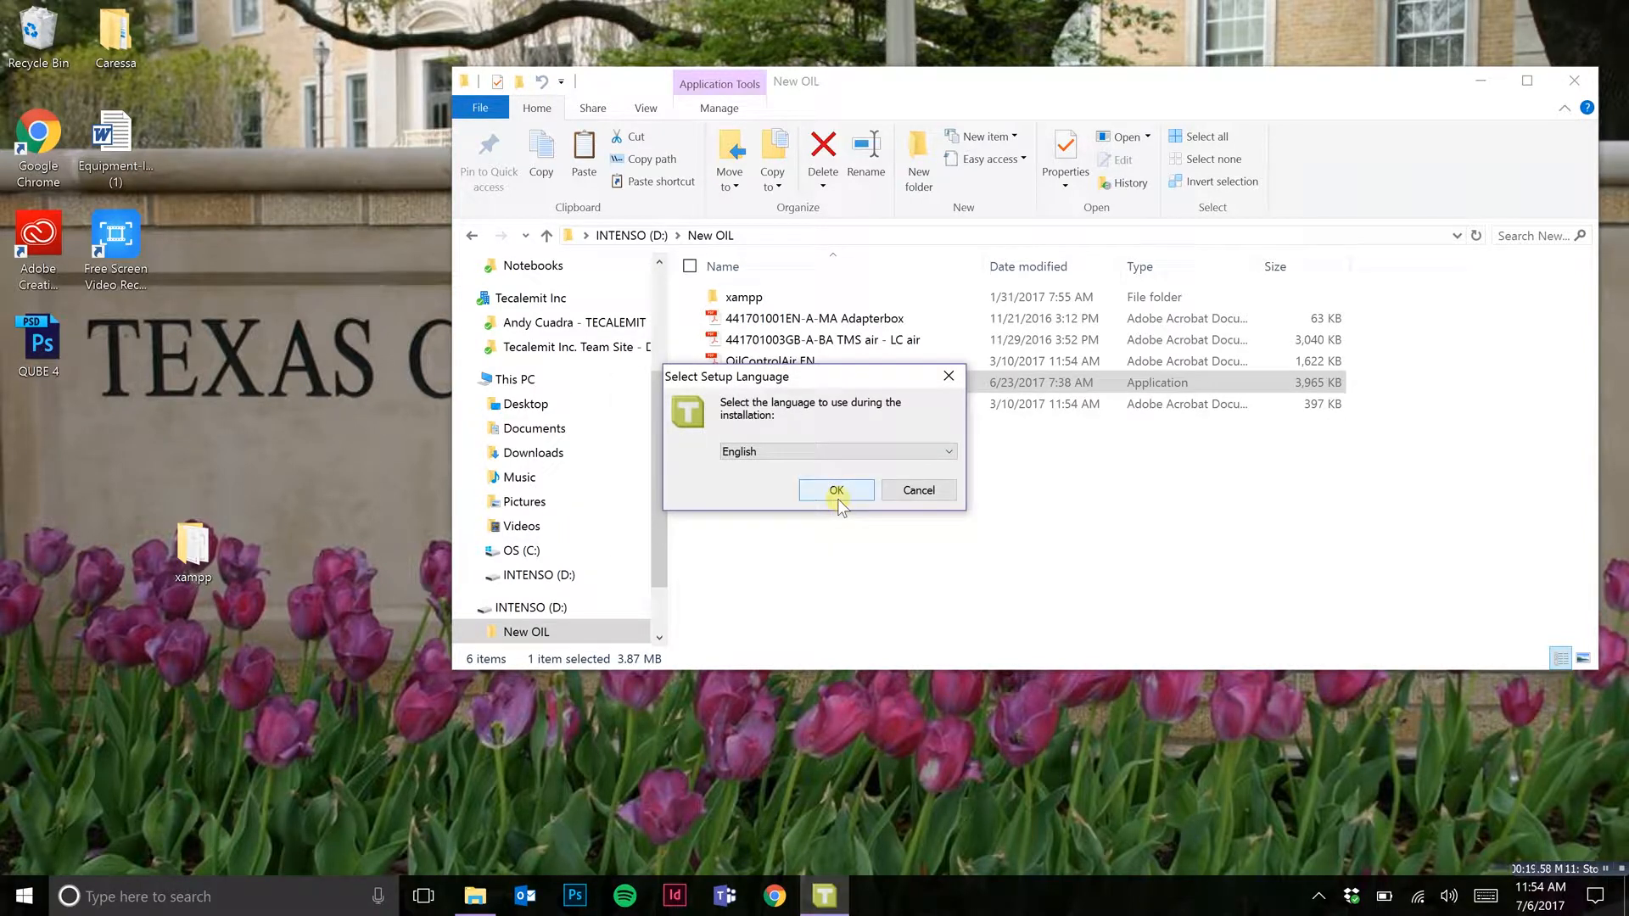
{"action": "left_click", "coordinate": [837, 499]}
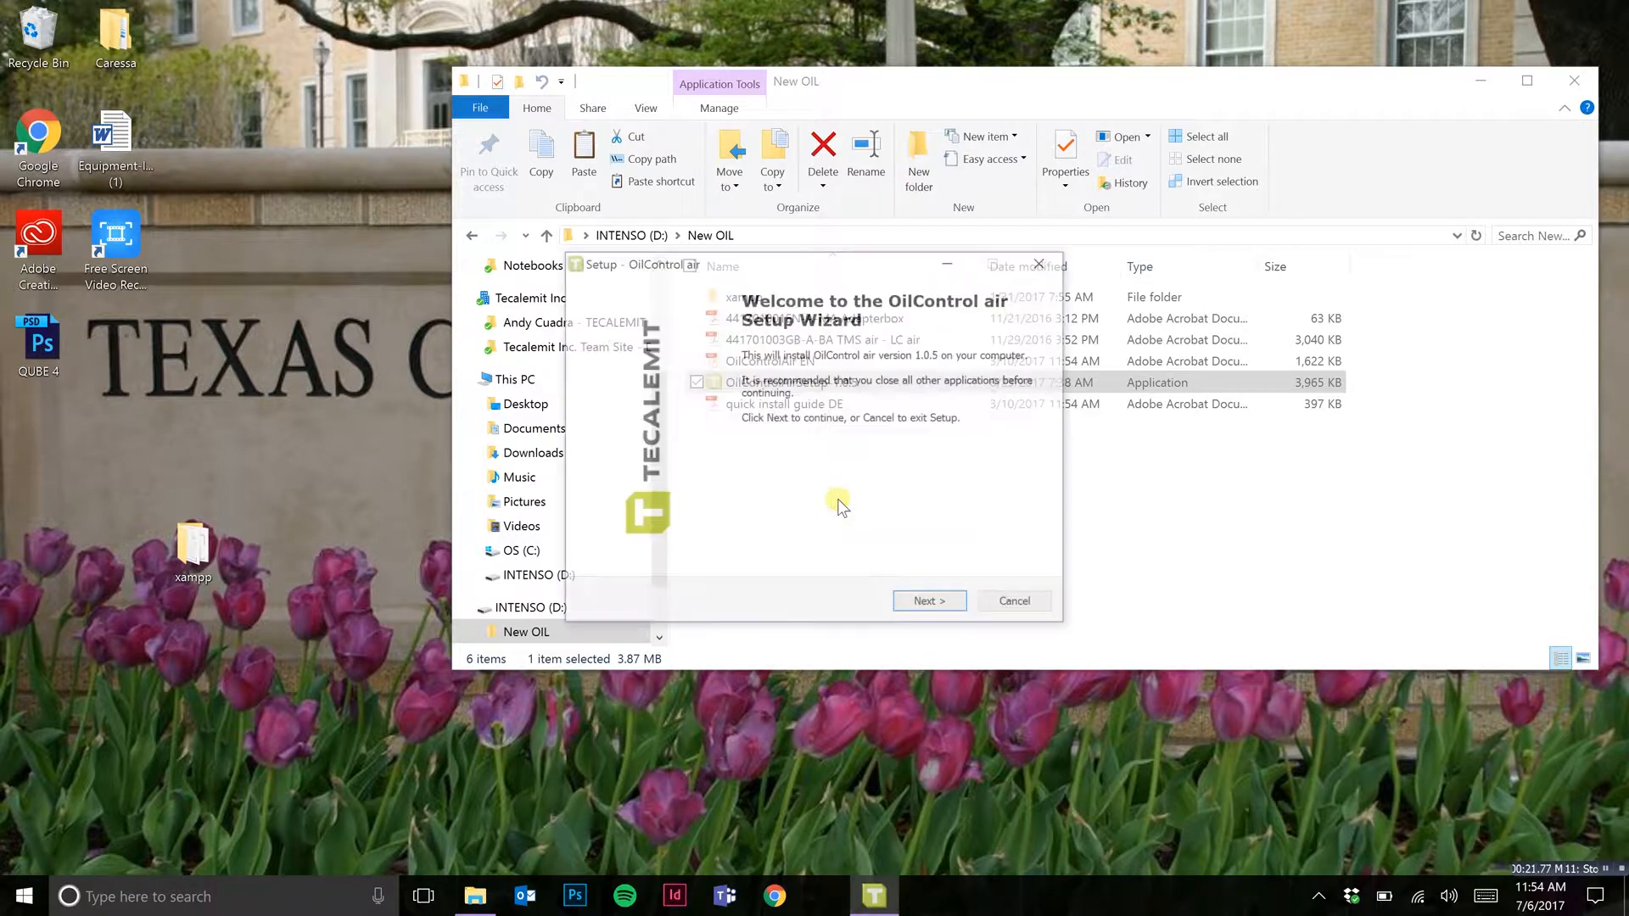
Step: Install OilControl air in the default program and Start menu folders with a desktop icon, and launch it on finishing setup
{"action": "left_click", "coordinate": [929, 602]}
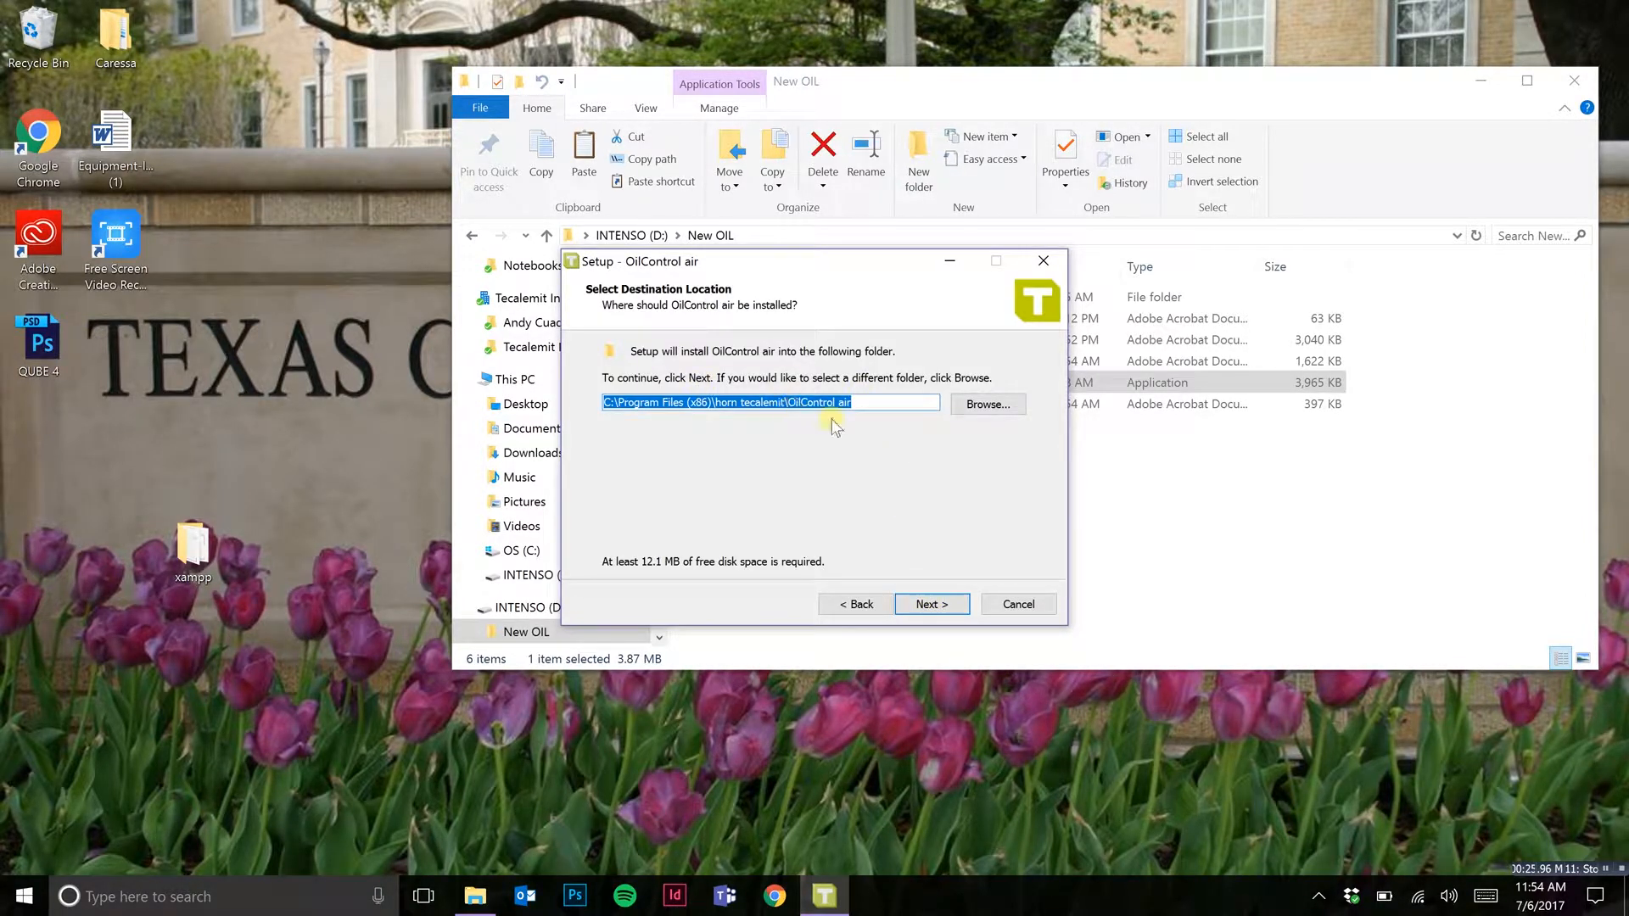
{"action": "left_click", "coordinate": [944, 609]}
{"action": "left_click", "coordinate": [944, 609]}
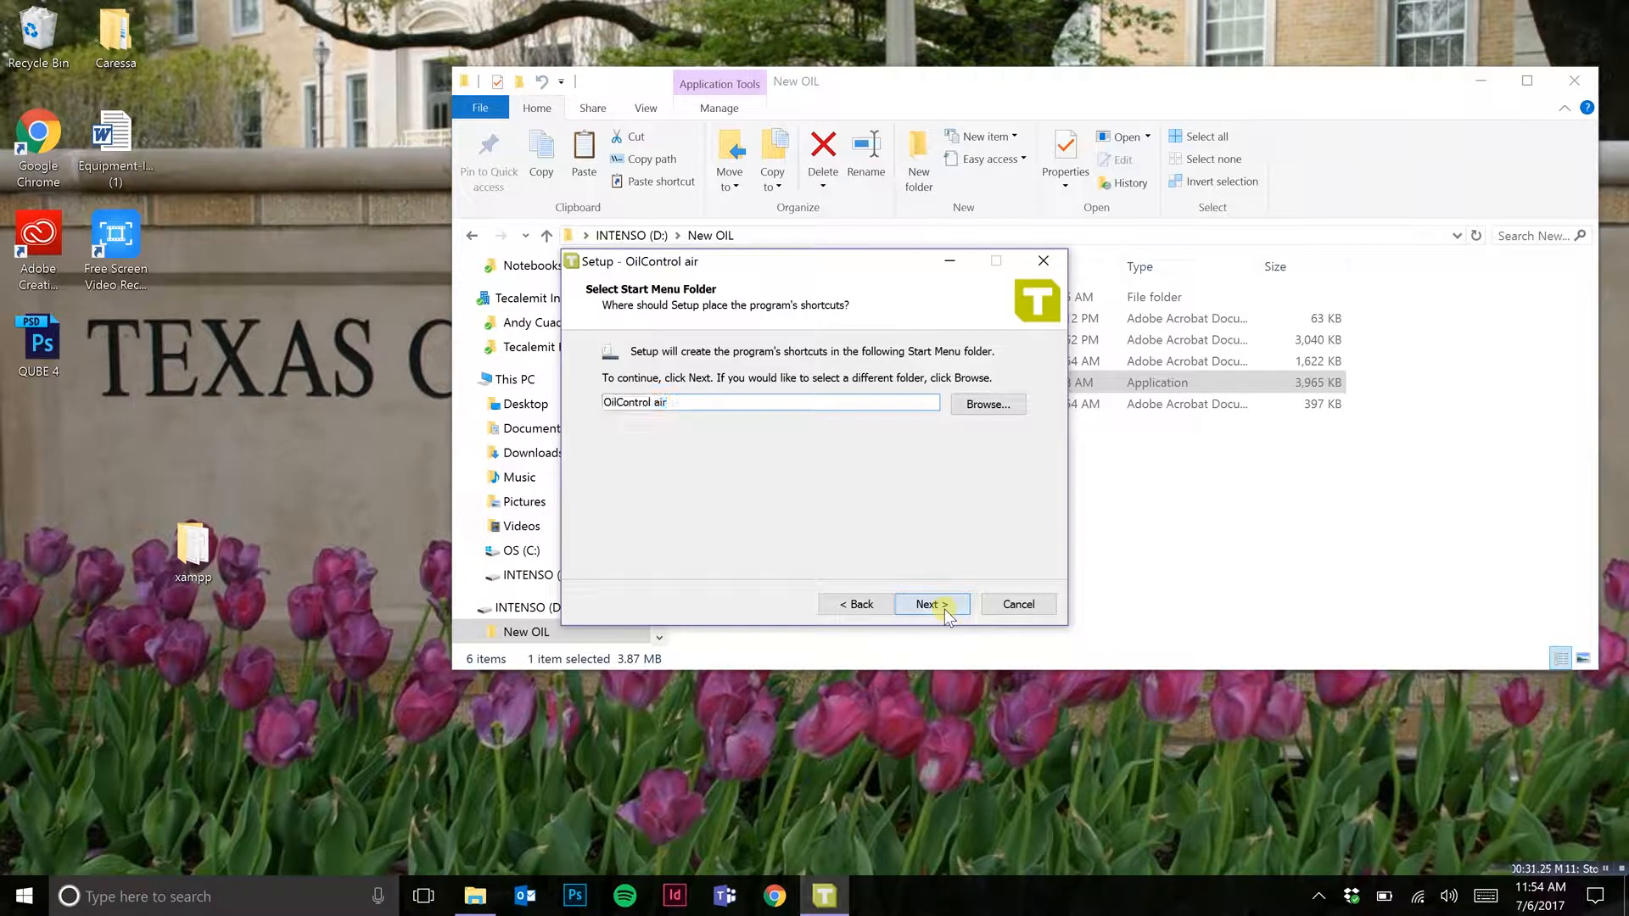
{"action": "left_click", "coordinate": [944, 609]}
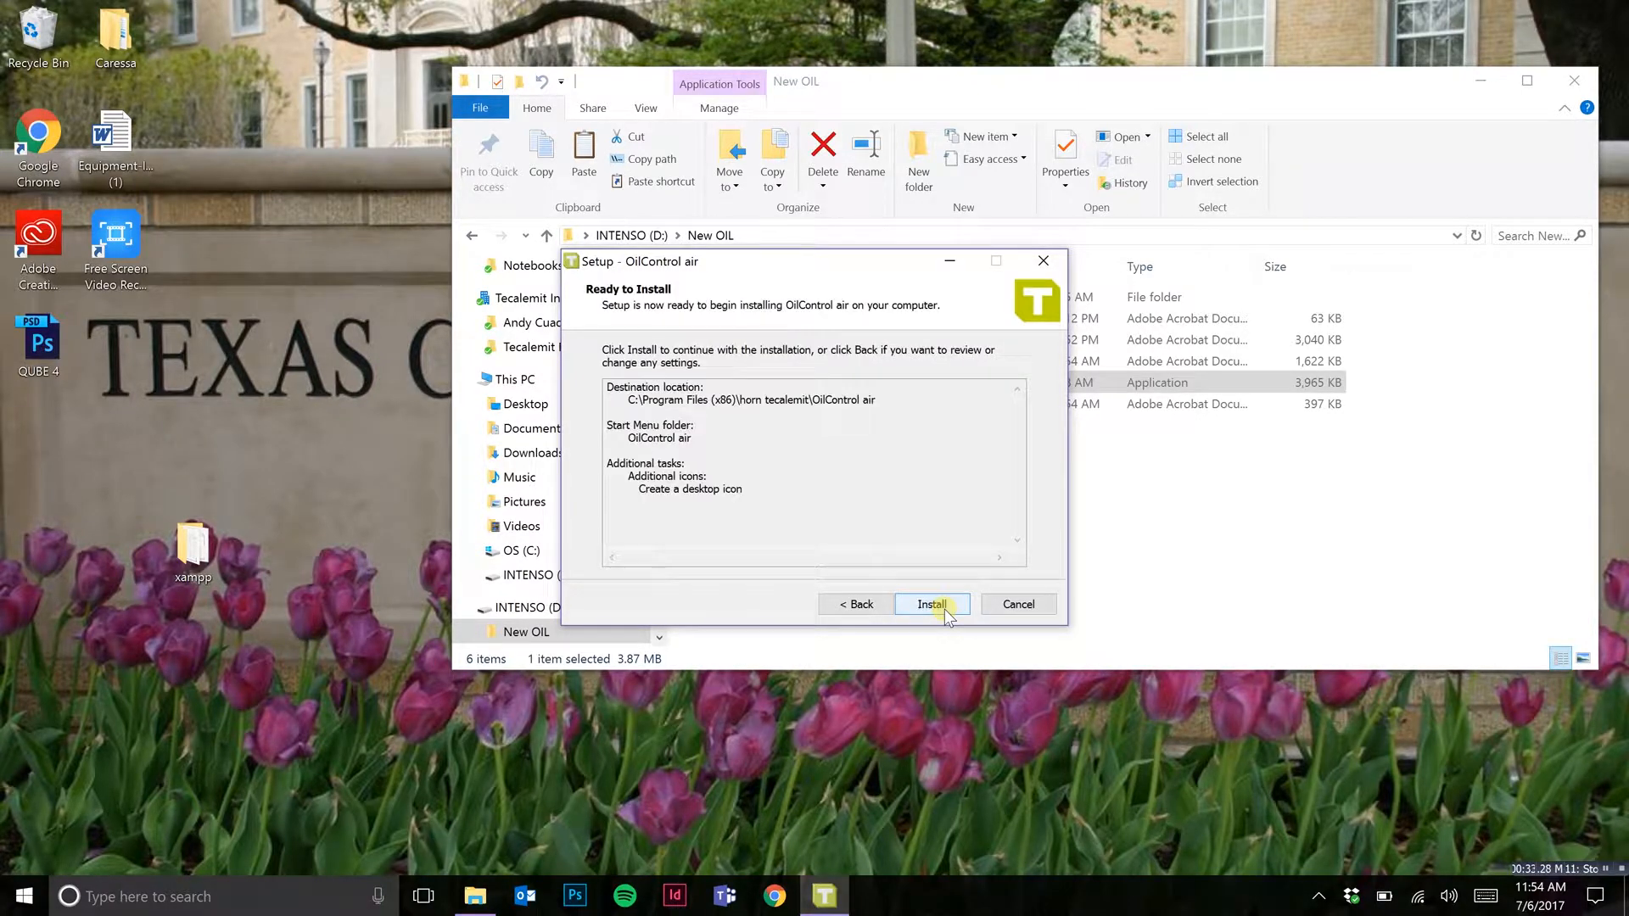
{"action": "left_click", "coordinate": [932, 604]}
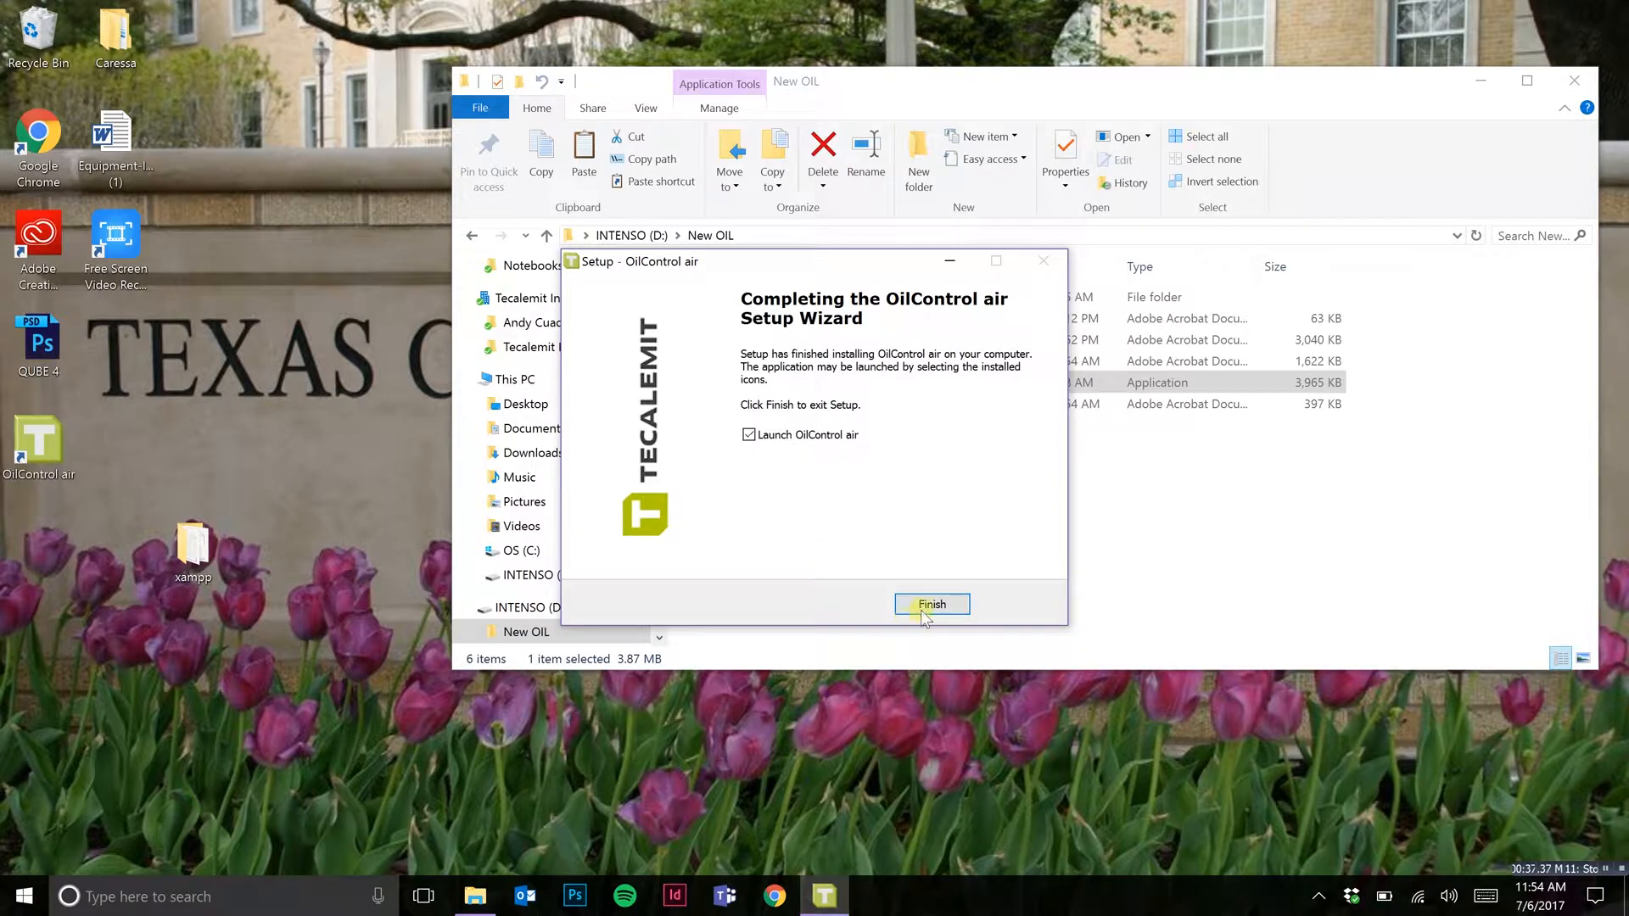
{"action": "left_click", "coordinate": [923, 607]}
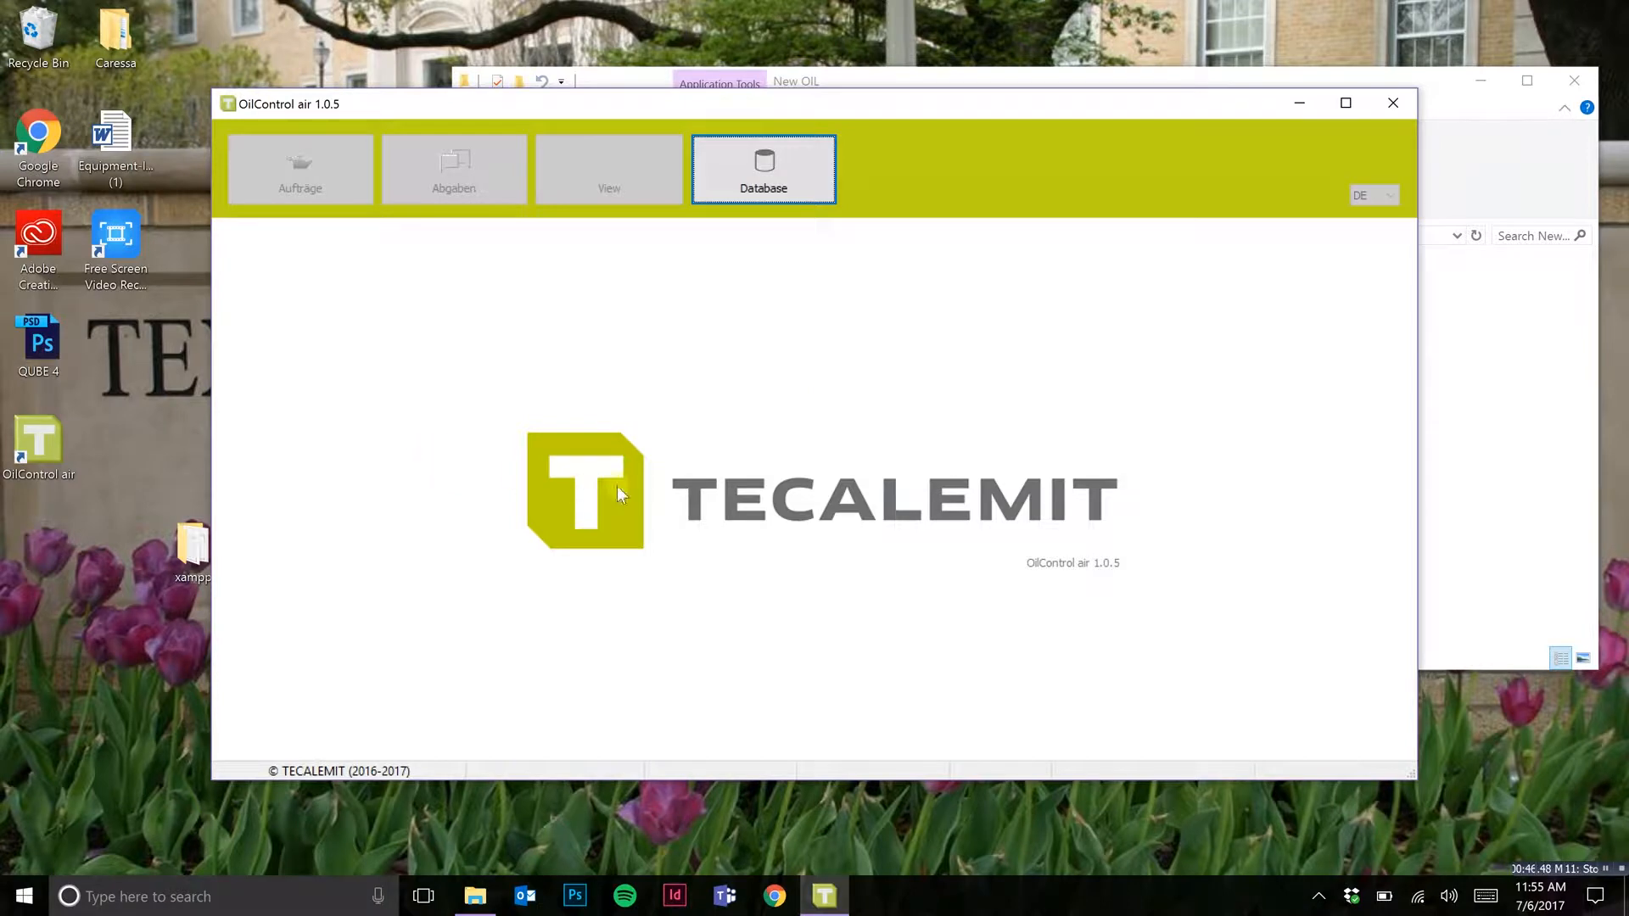
Step: Open the database settings and look up this computer's IPv4 address for the Wi-Fi adapter
{"action": "left_click", "coordinate": [773, 204]}
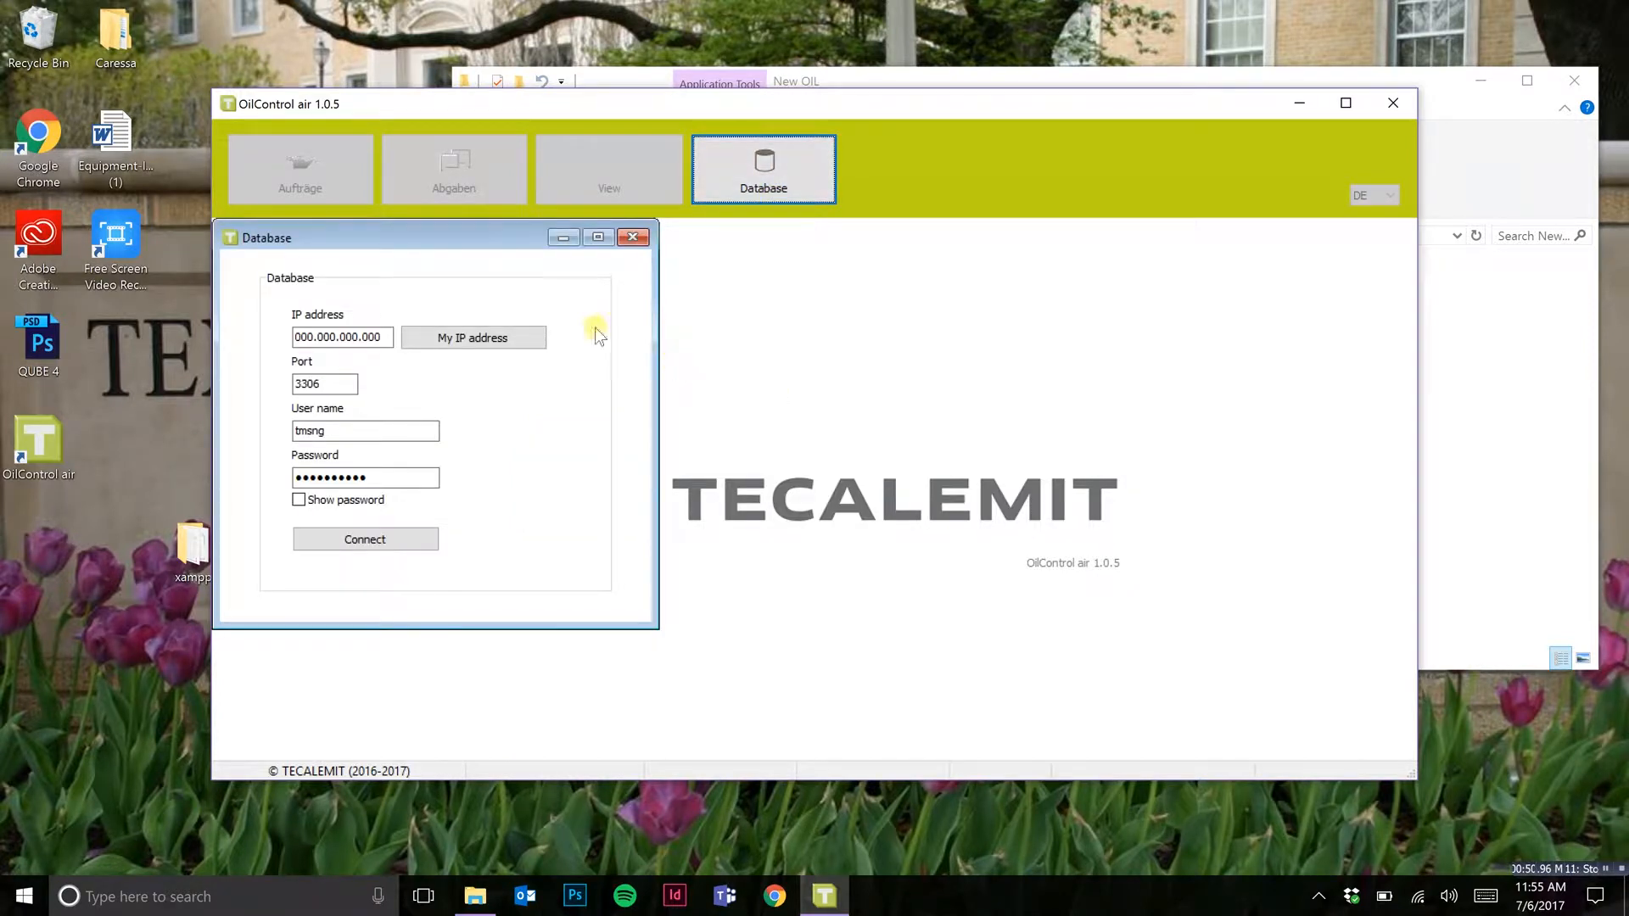
{"action": "left_click", "coordinate": [480, 336]}
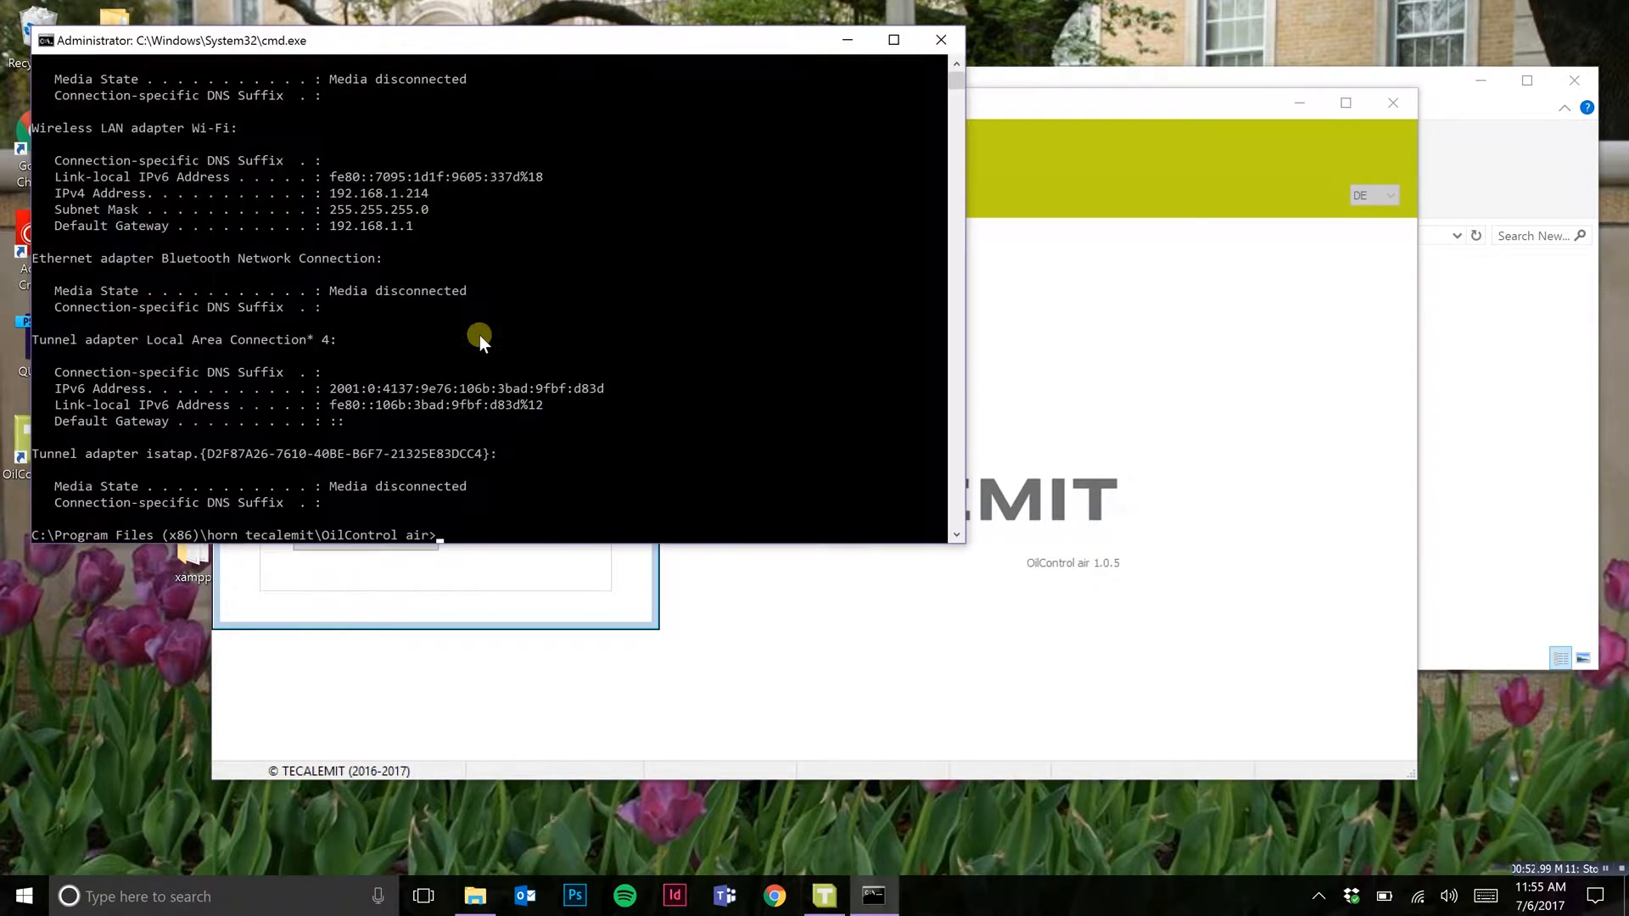
{"action": "left_click_drag", "start_coordinate": [509, 56], "coordinate": [1141, 140]}
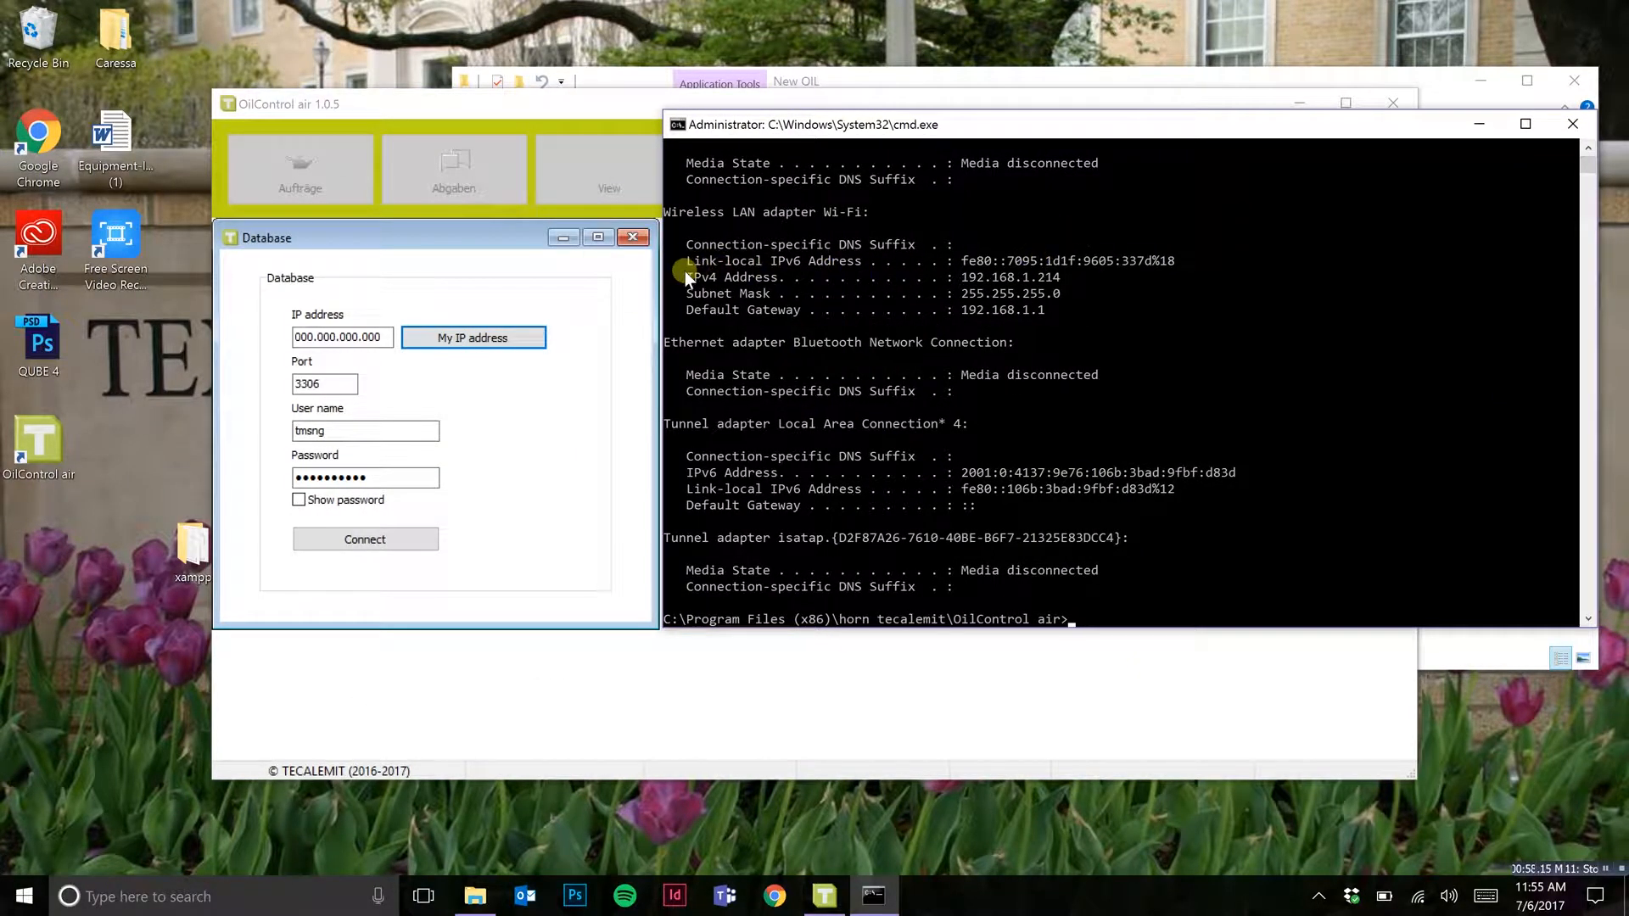
{"action": "left_click_drag", "start_coordinate": [687, 273], "coordinate": [1059, 277]}
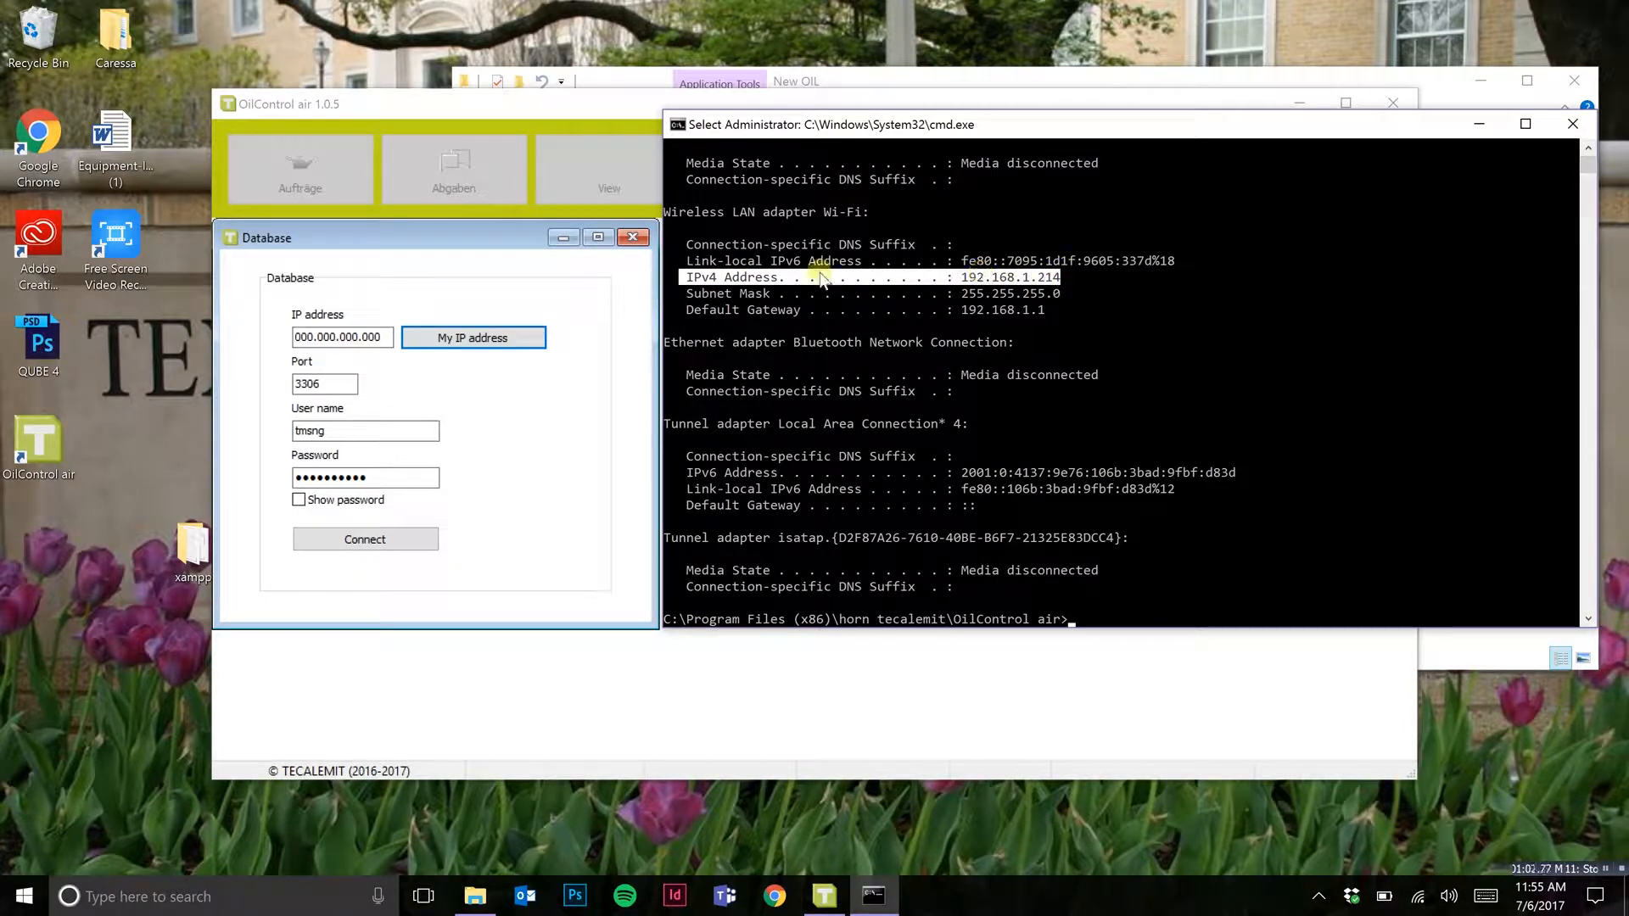
Step: Set the database IP address to 192.168.1.214, connect to the database and close its settings window
{"action": "left_click_drag", "start_coordinate": [382, 337], "coordinate": [272, 328]}
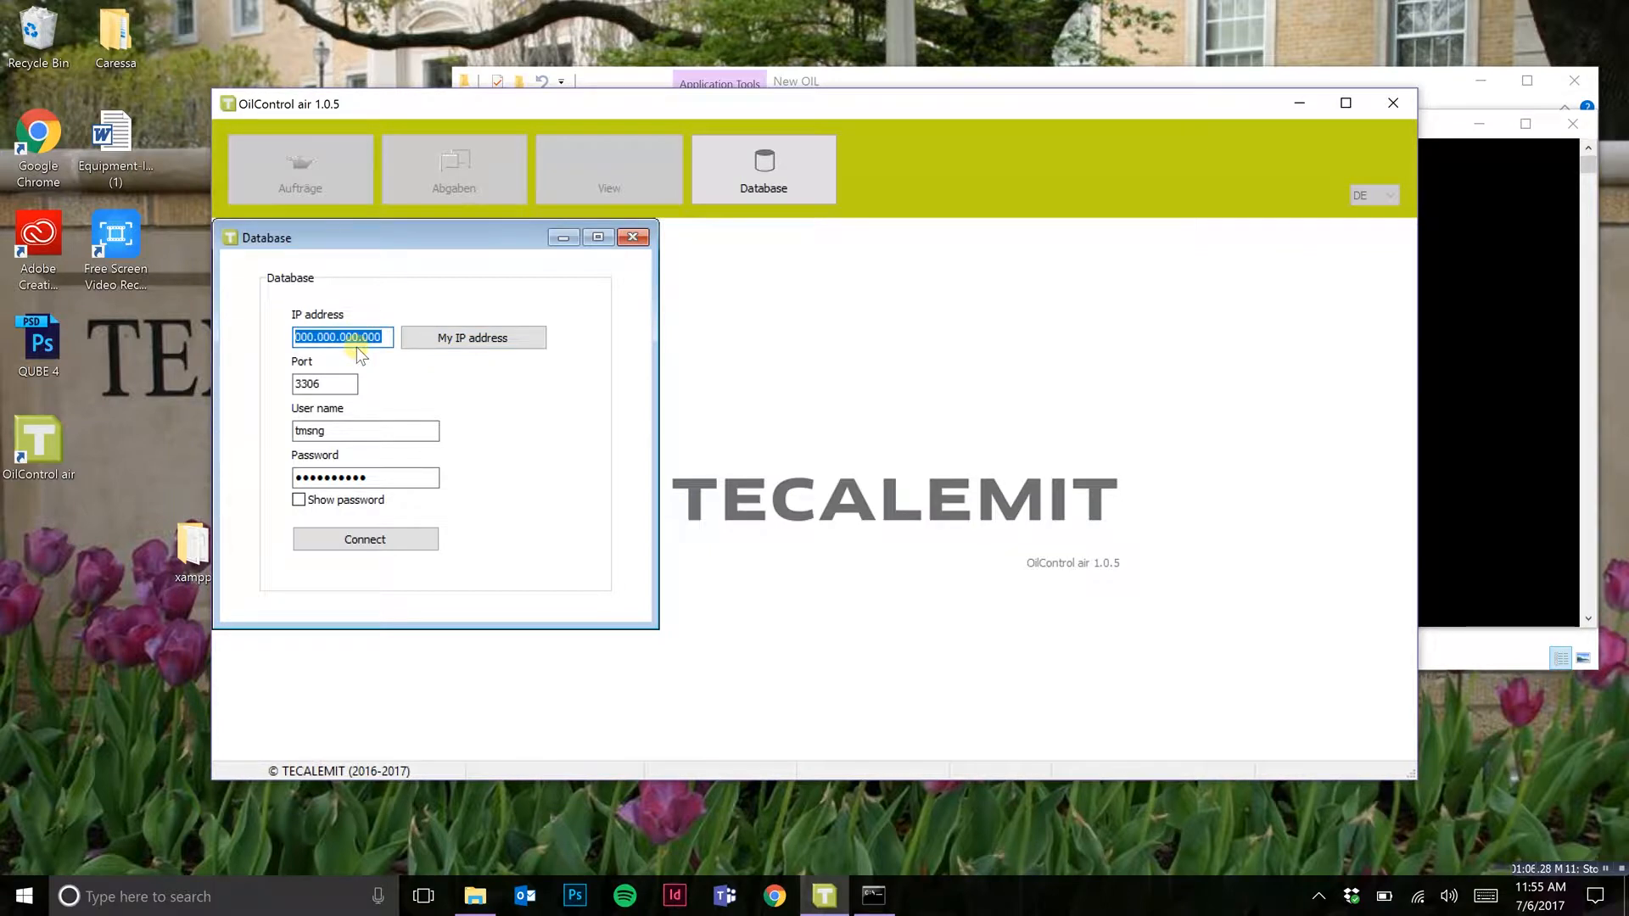
{"action": "type", "text": "192.168.1.214"}
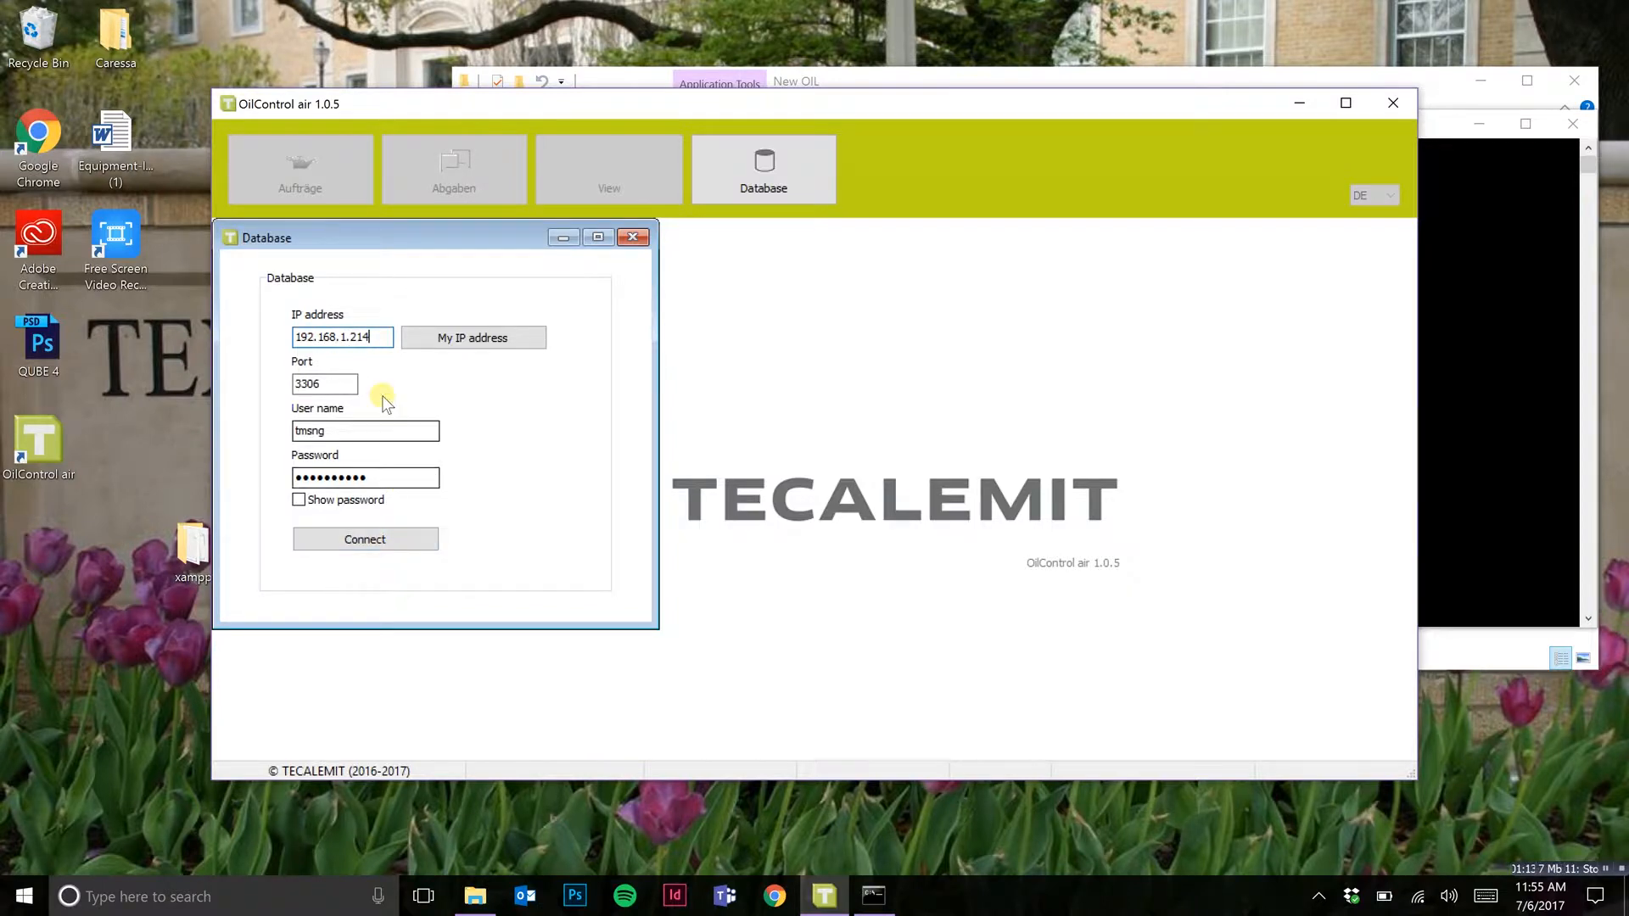
{"action": "left_click", "coordinate": [1454, 273]}
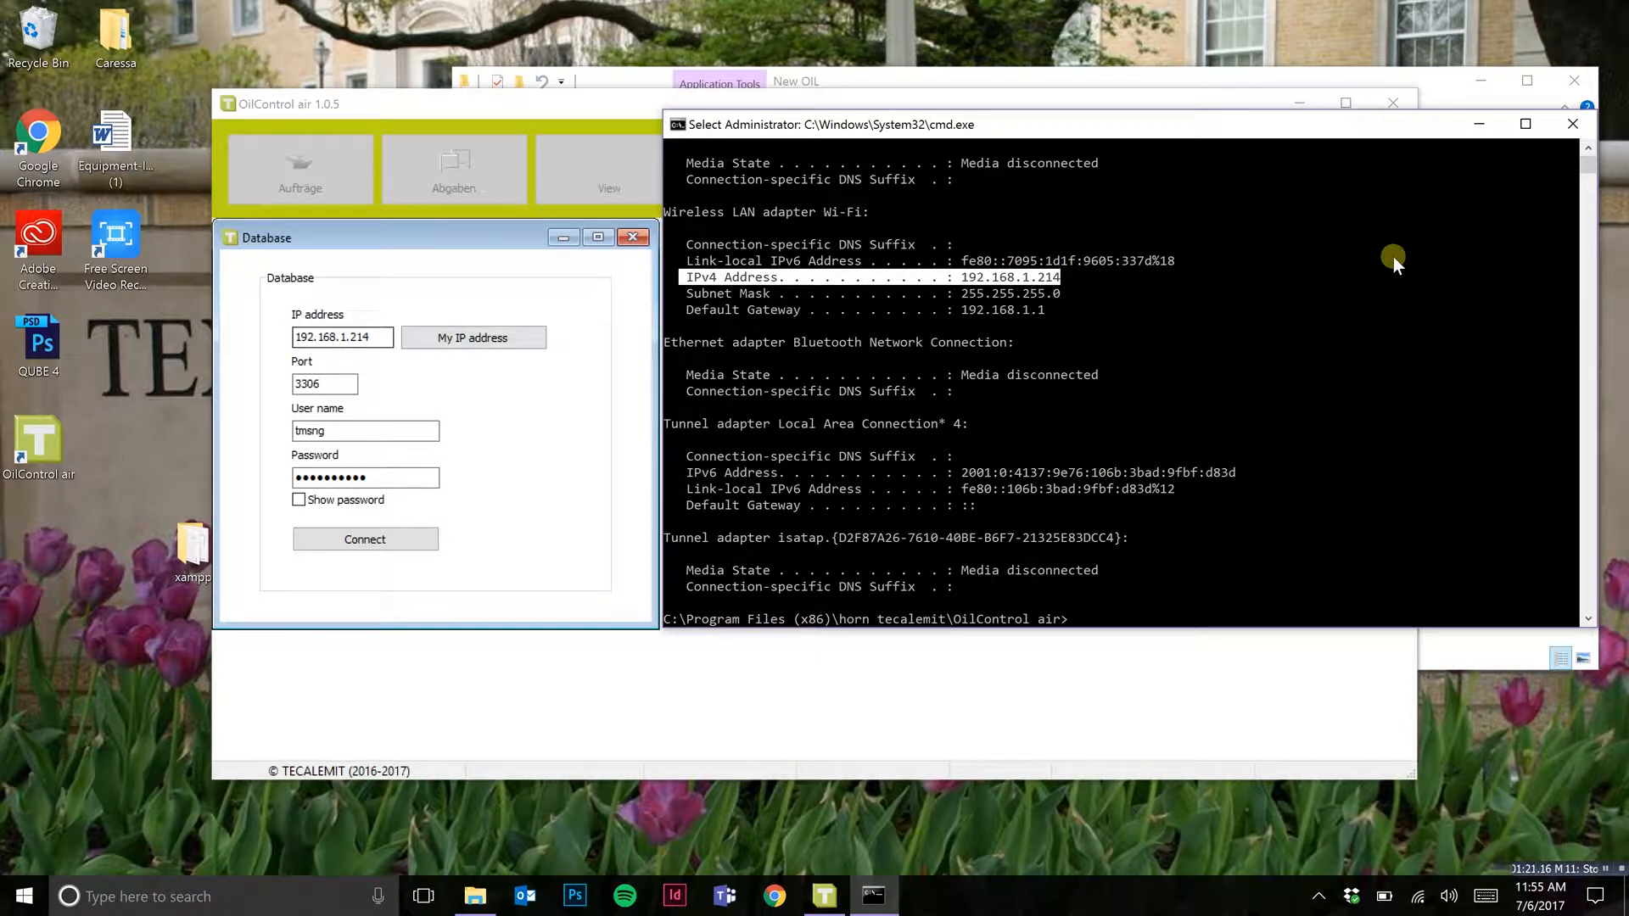
{"action": "left_click", "coordinate": [390, 539]}
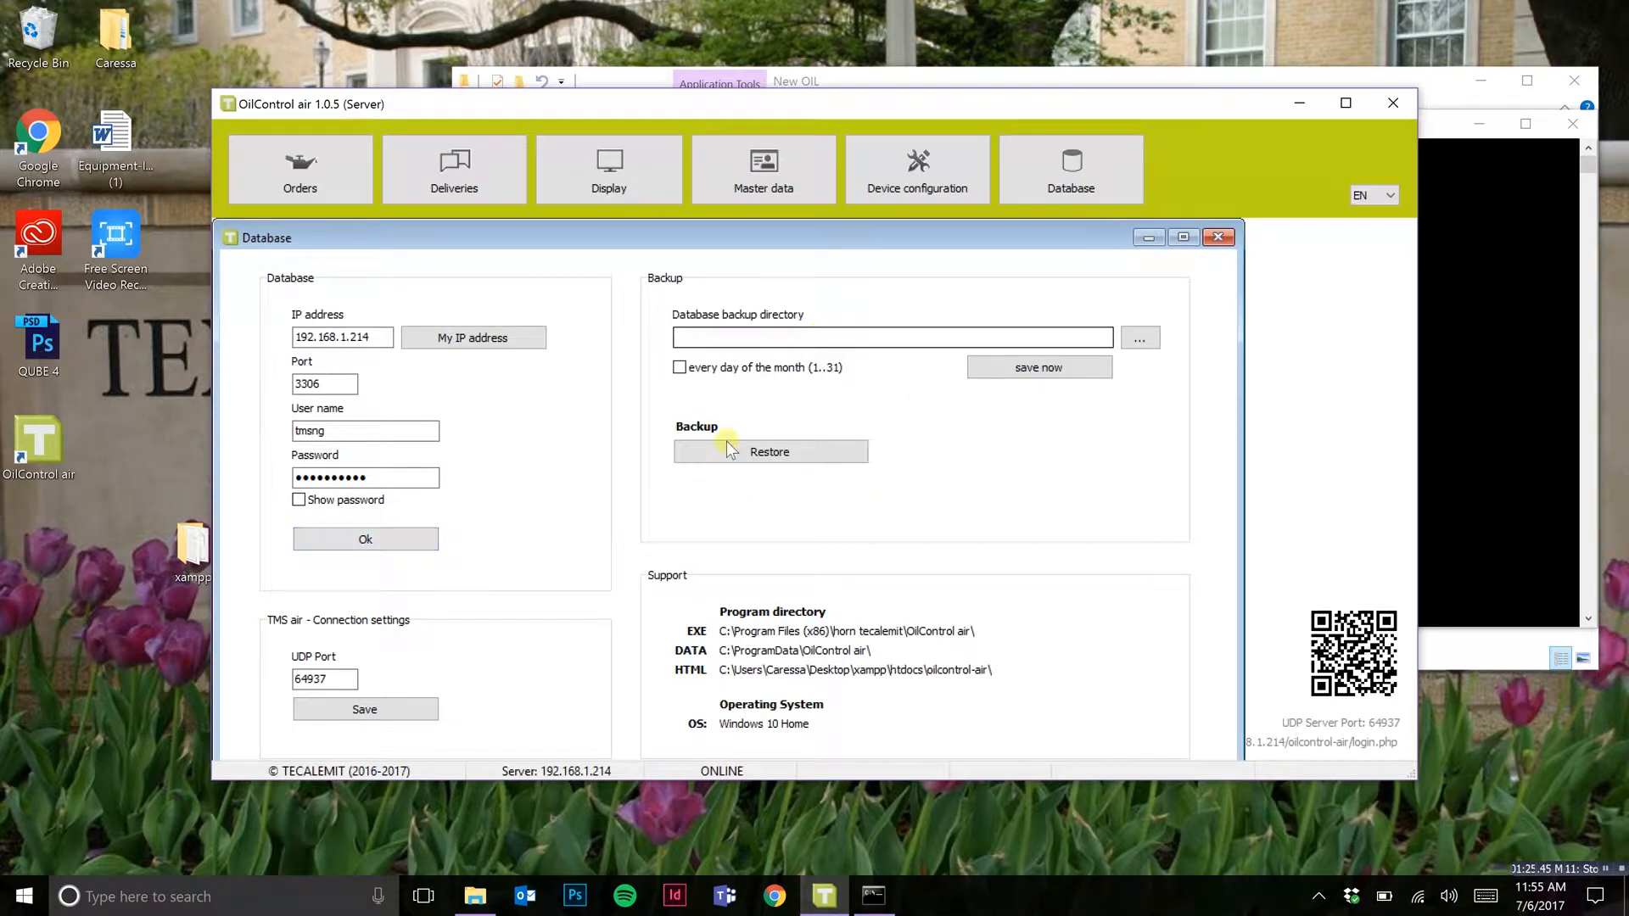
{"action": "left_click", "coordinate": [1220, 239]}
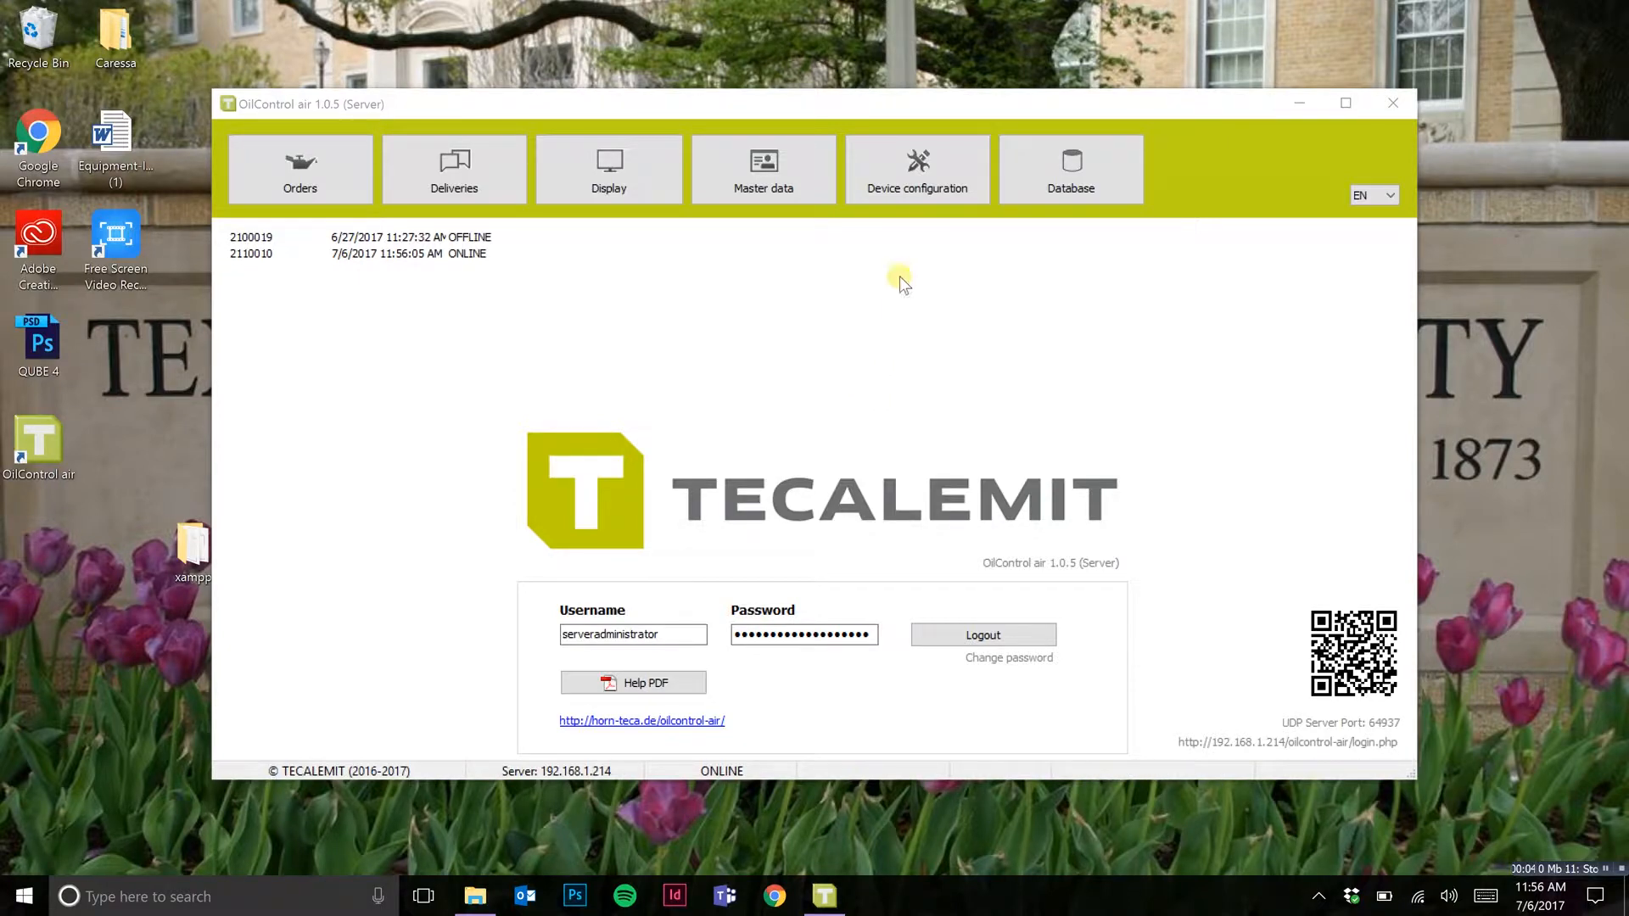
Step: Open the (W)LAN settings of the device configuration and choose WLAN as the connection type
{"action": "left_click", "coordinate": [915, 190]}
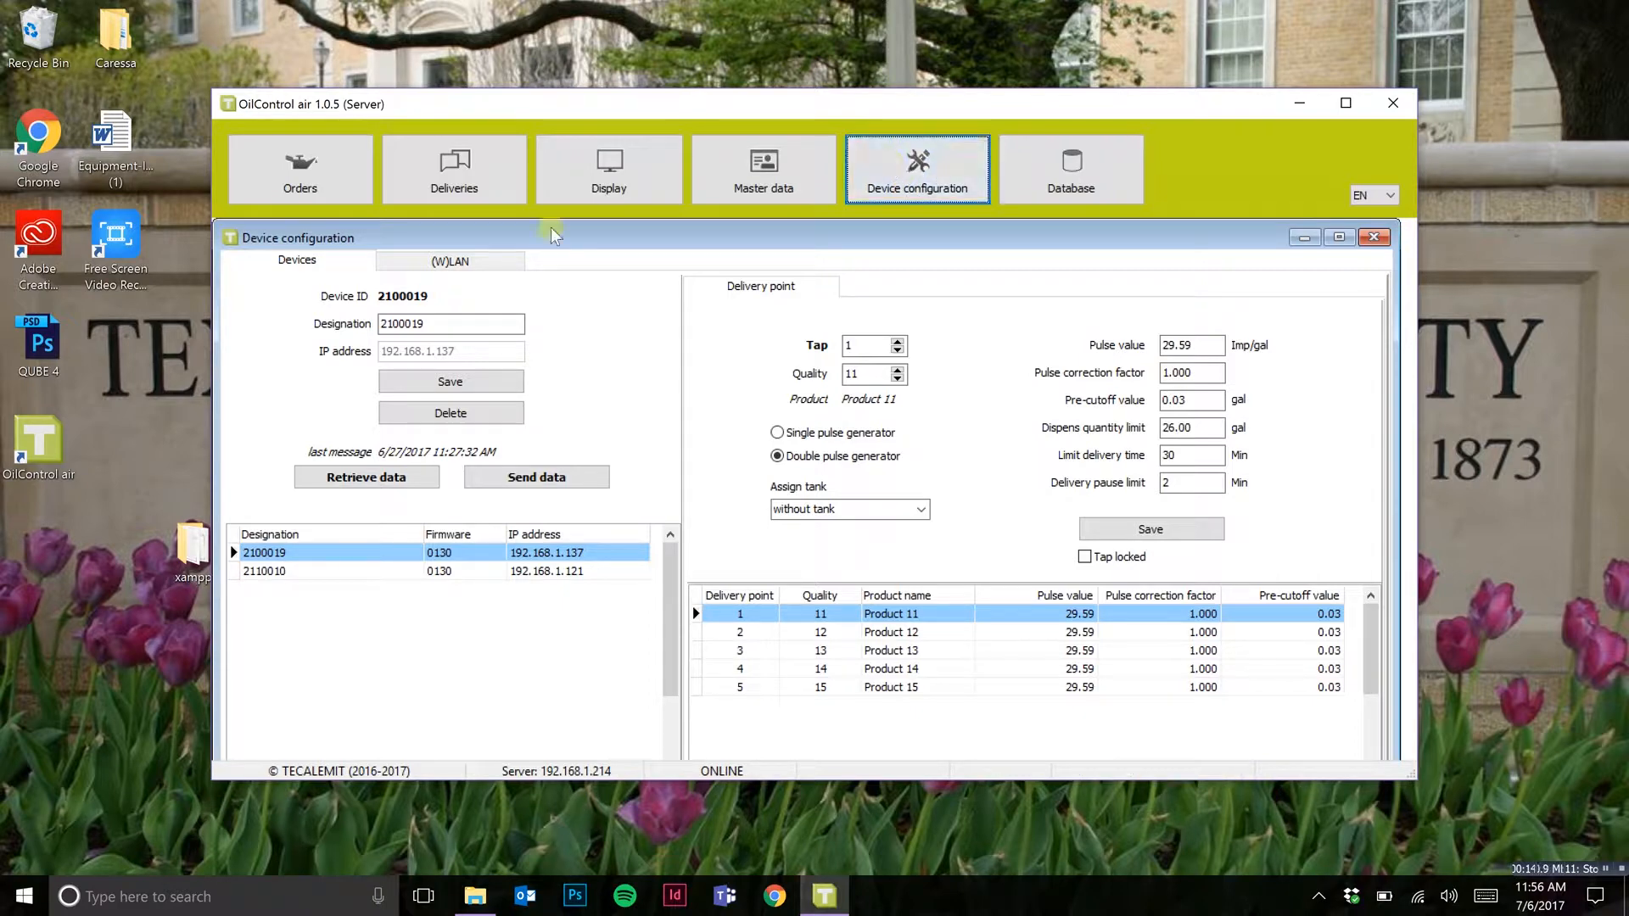
{"action": "left_click", "coordinate": [456, 262]}
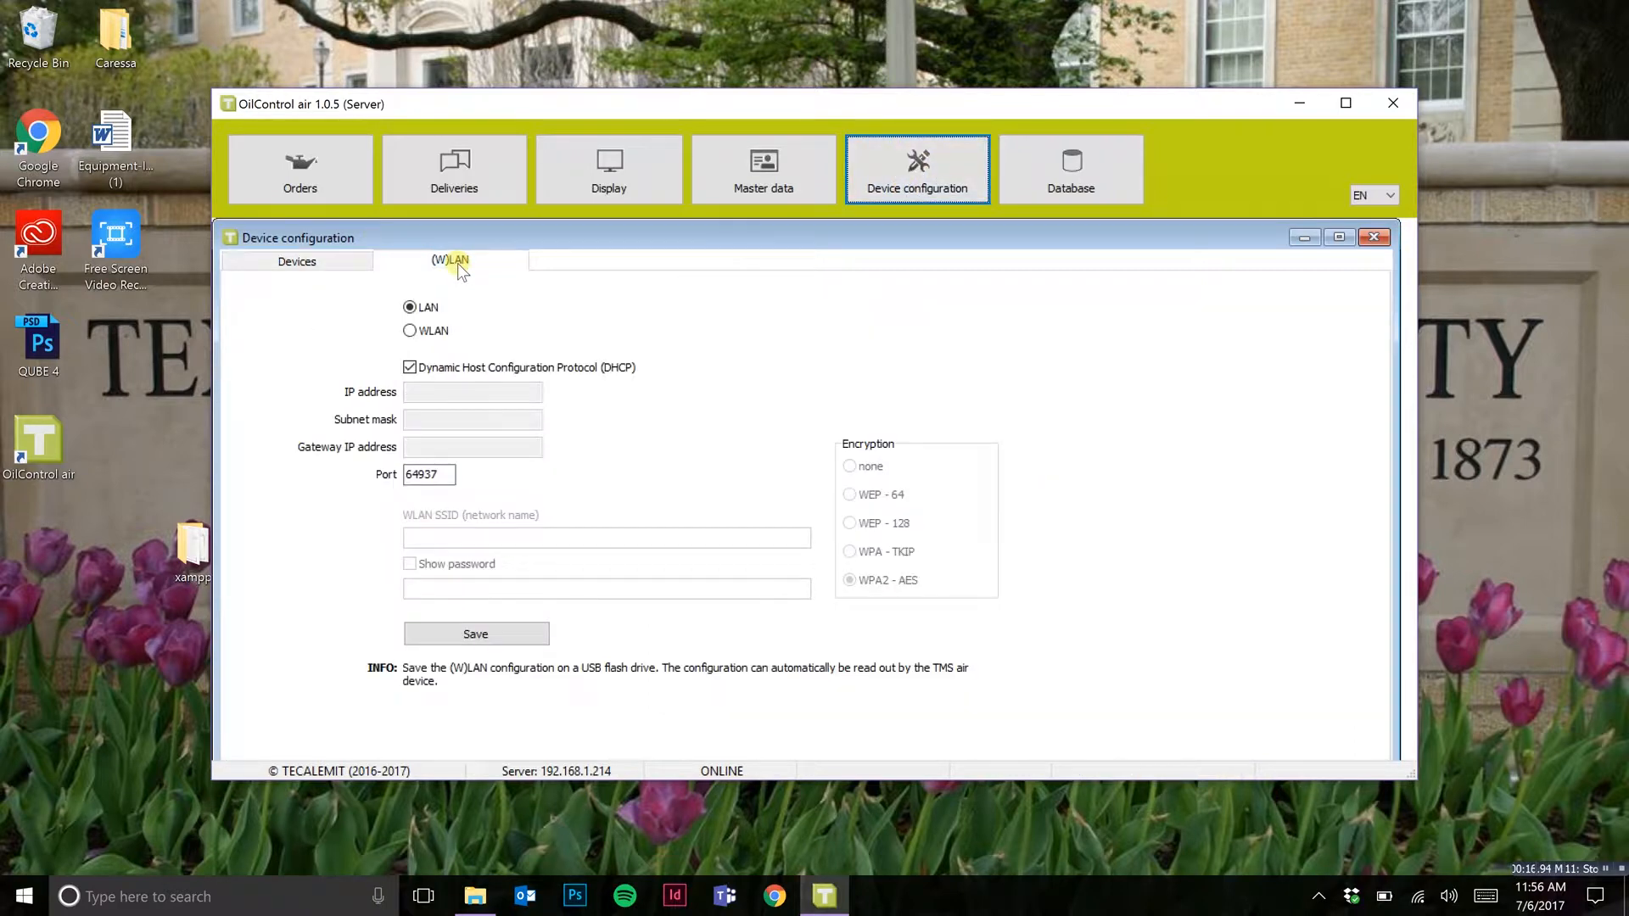
{"action": "left_click", "coordinate": [412, 331]}
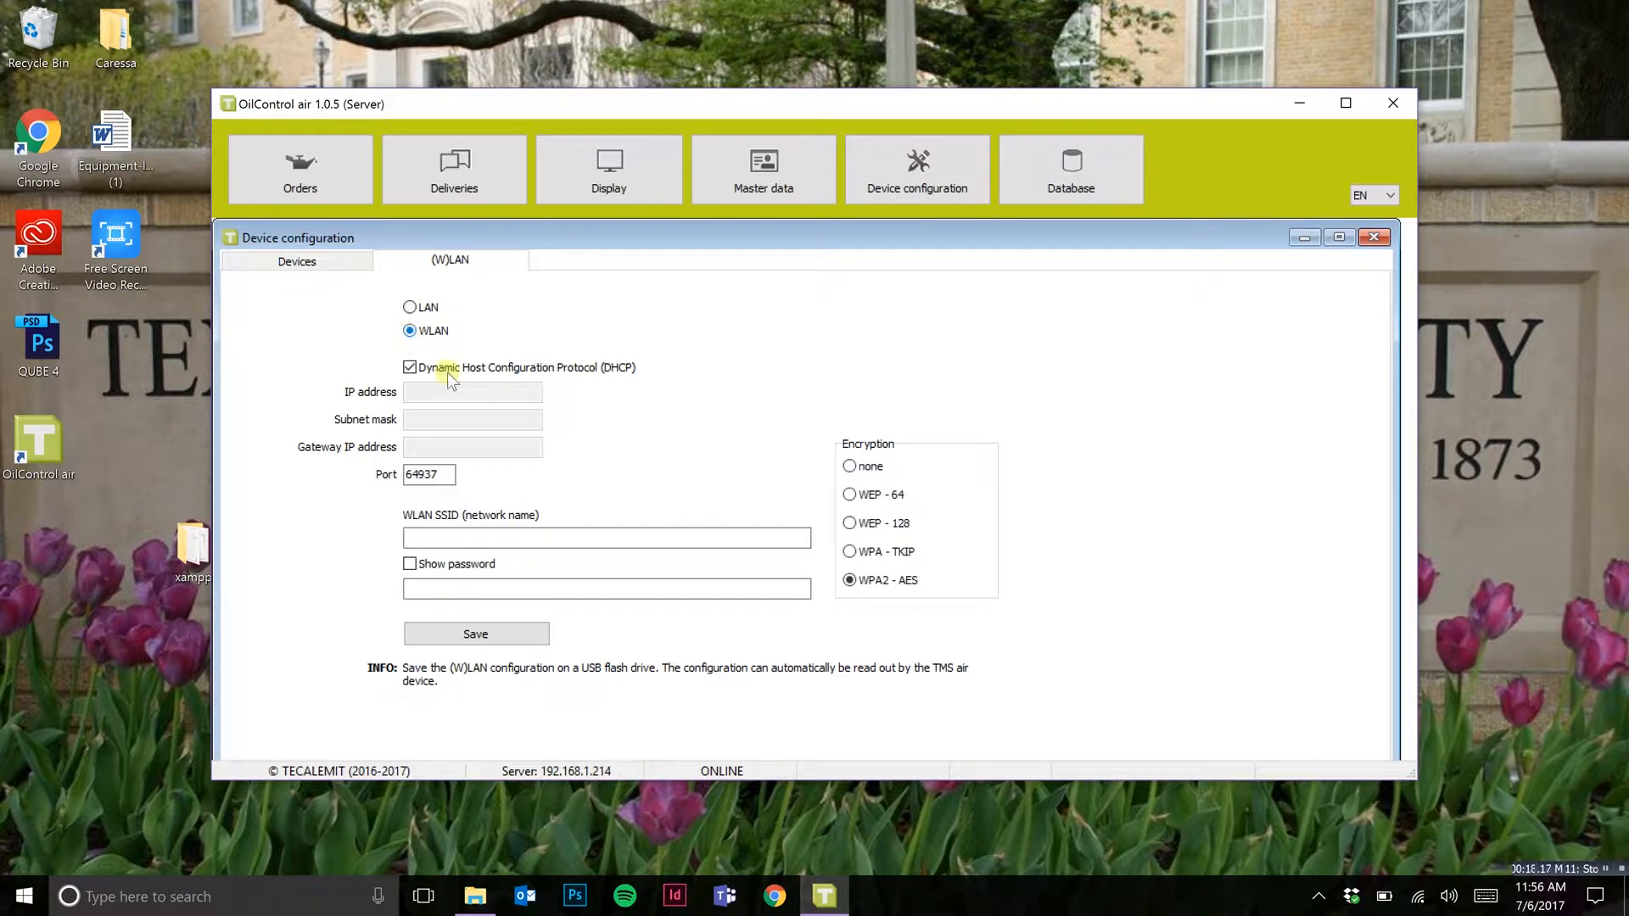
Step: Check the name of the connected Wi-Fi network and enter TECAL PCL as the WLAN SSID
{"action": "left_click", "coordinate": [428, 536]}
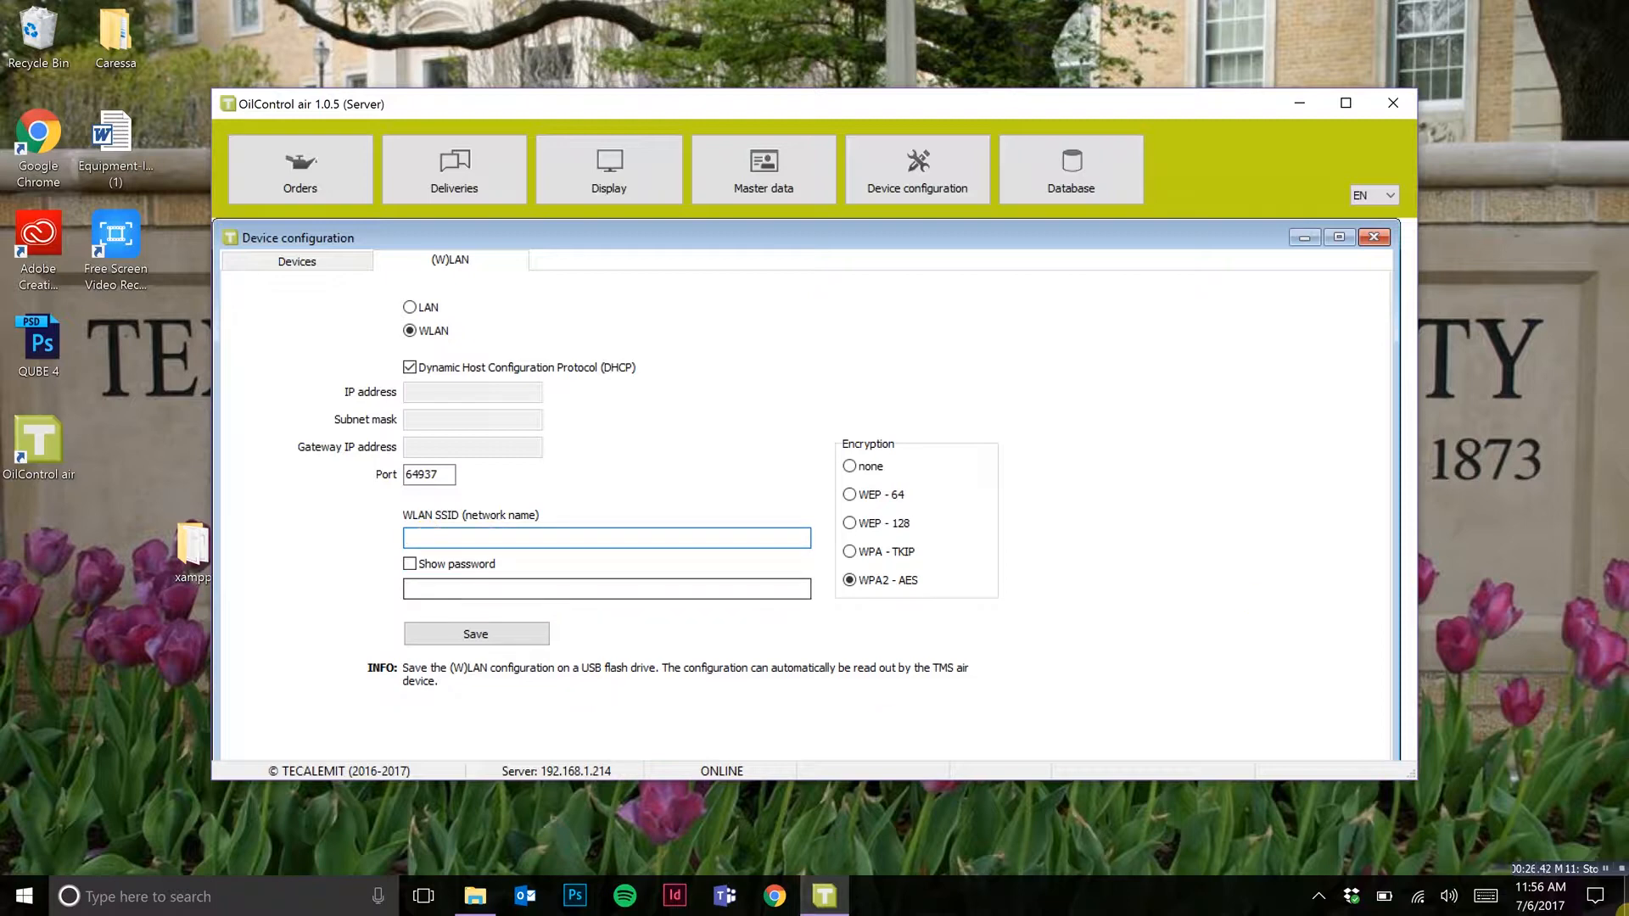
{"action": "left_click", "coordinate": [1418, 897]}
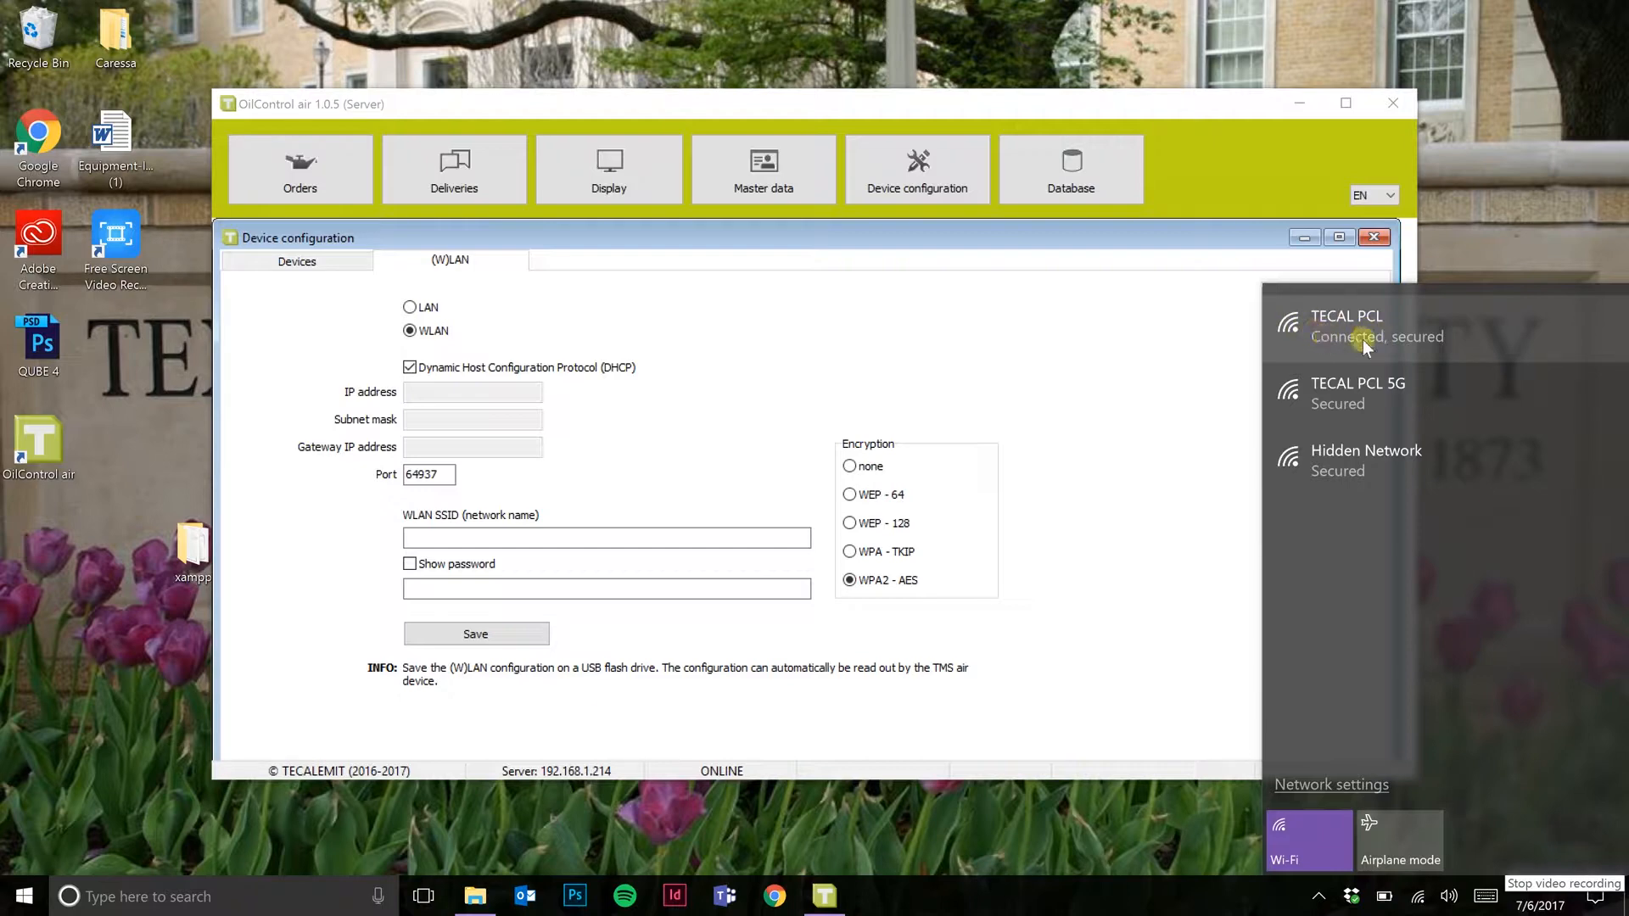
{"action": "left_click", "coordinate": [675, 541]}
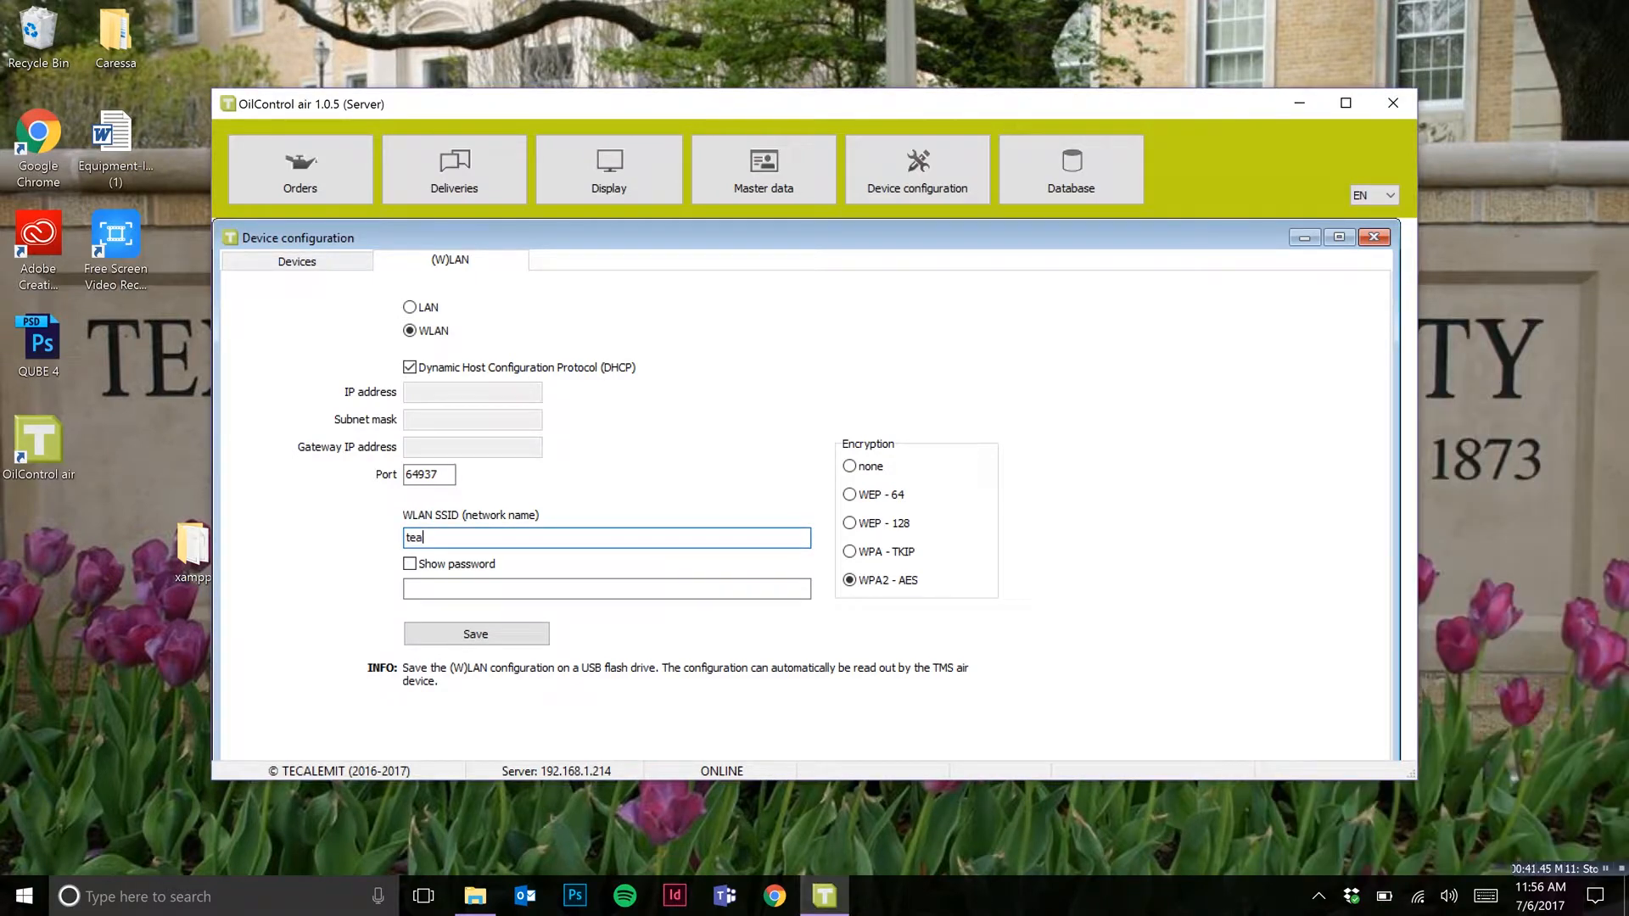
{"action": "type", "text": "TE"}
{"action": "key", "text": "BackSpace"}
{"action": "key", "text": "BackSpace"}
{"action": "type", "text": "TECAL PCL"}
Step: Enter the WLAN password and save the configuration as the .dat file wlan on the INTENSO (D:) drive
{"action": "left_click", "coordinate": [632, 584]}
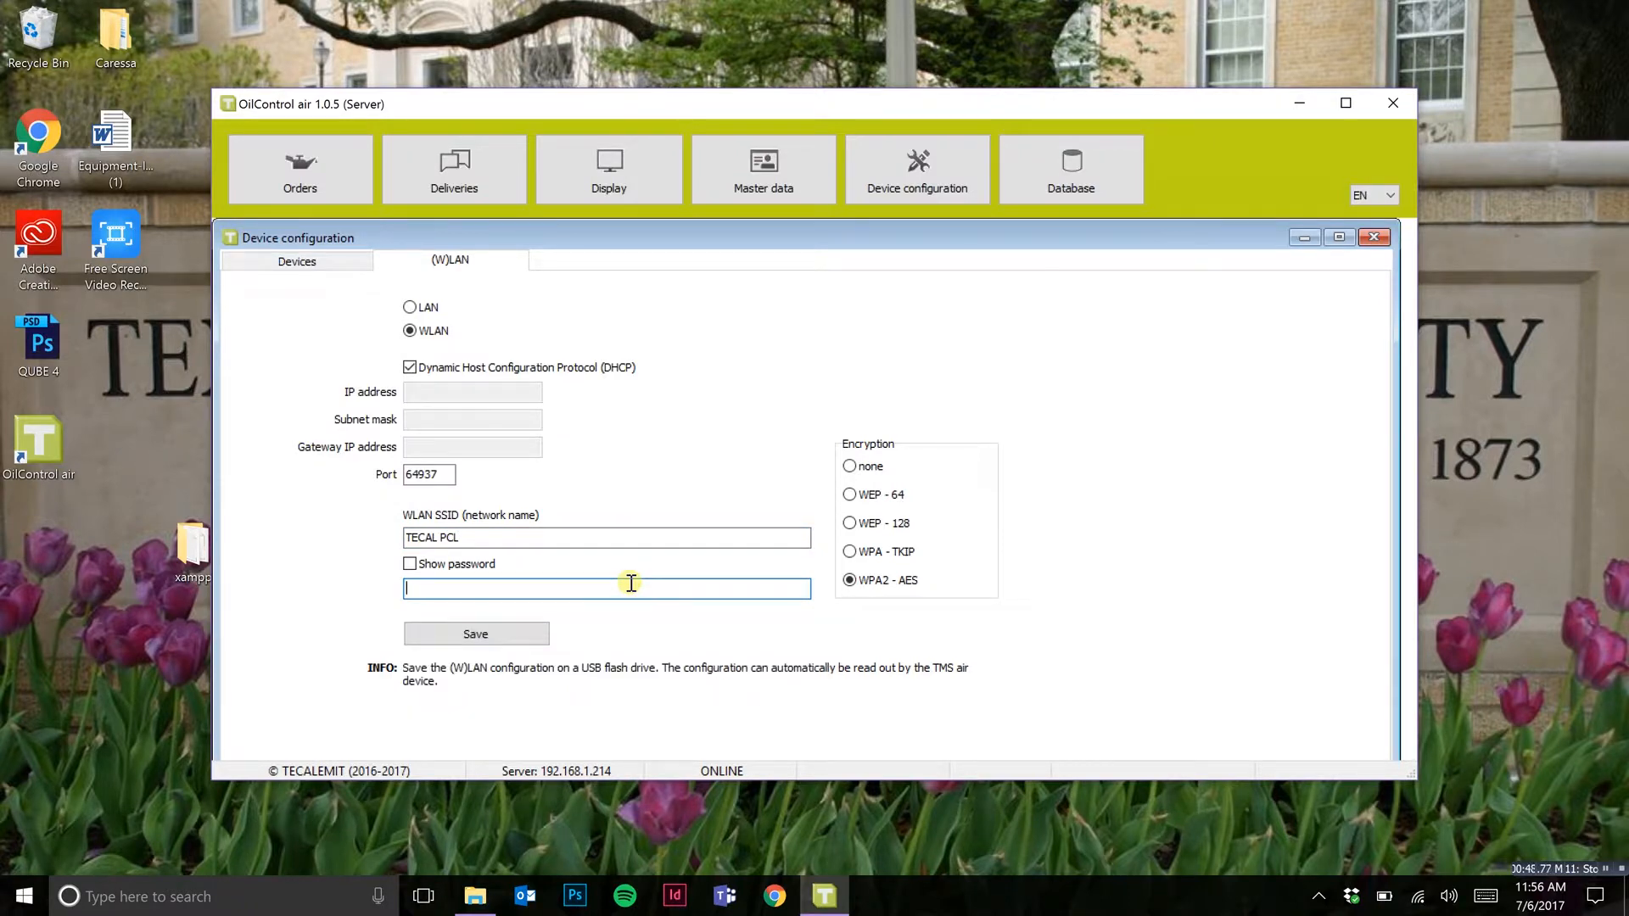
{"action": "type", "text": "*********"}
{"action": "left_click", "coordinate": [507, 632]}
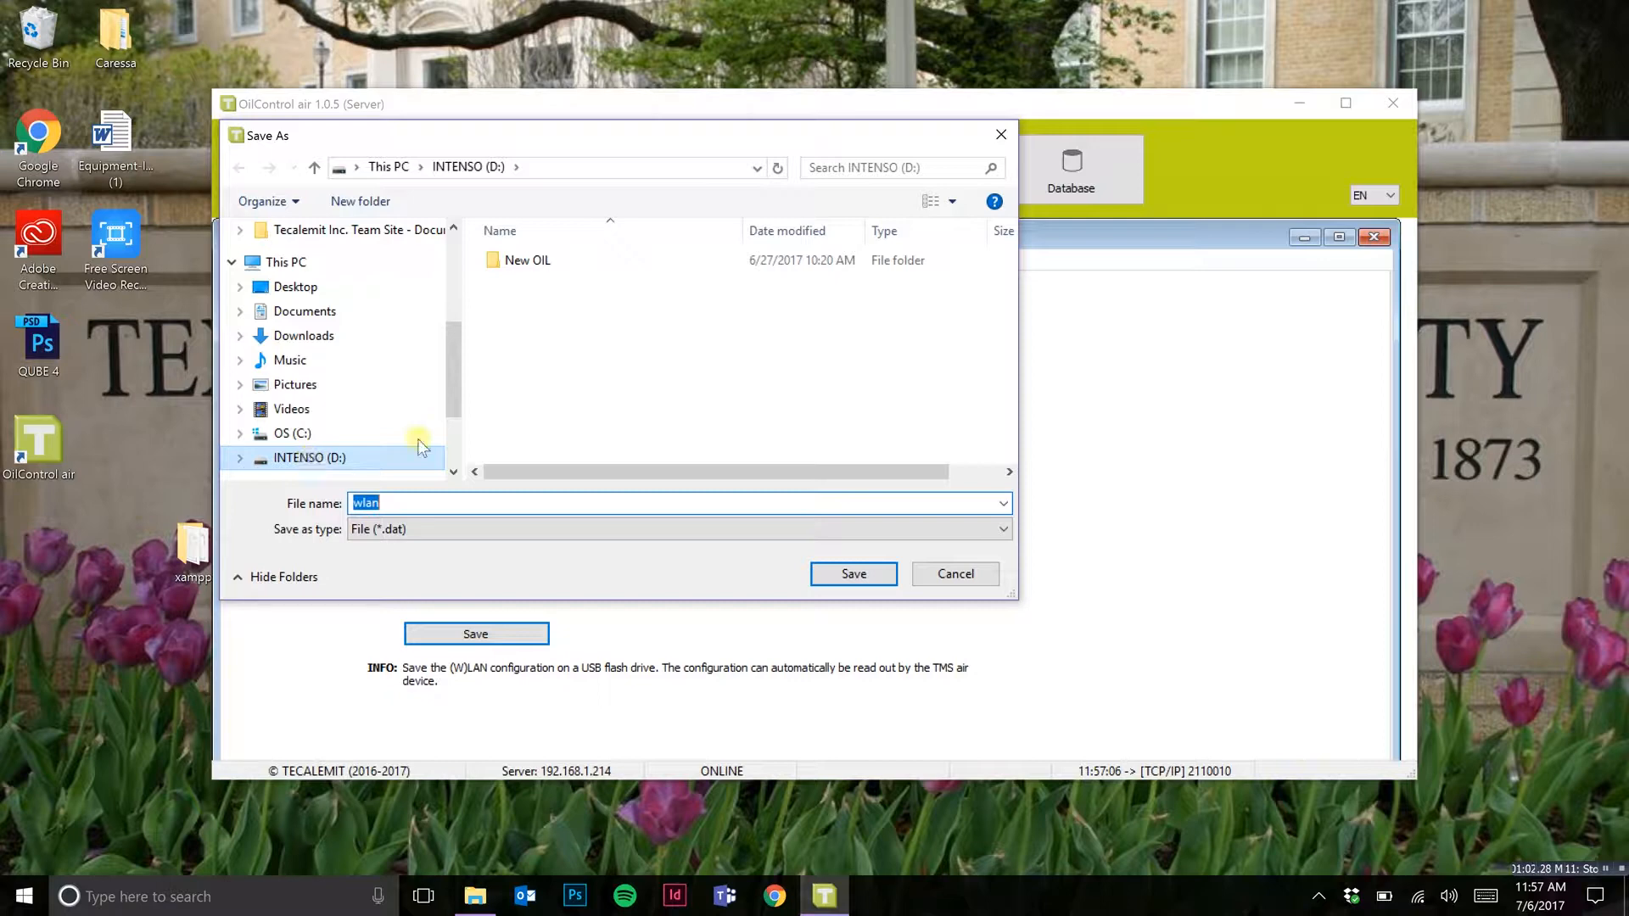
{"action": "left_click", "coordinate": [501, 299]}
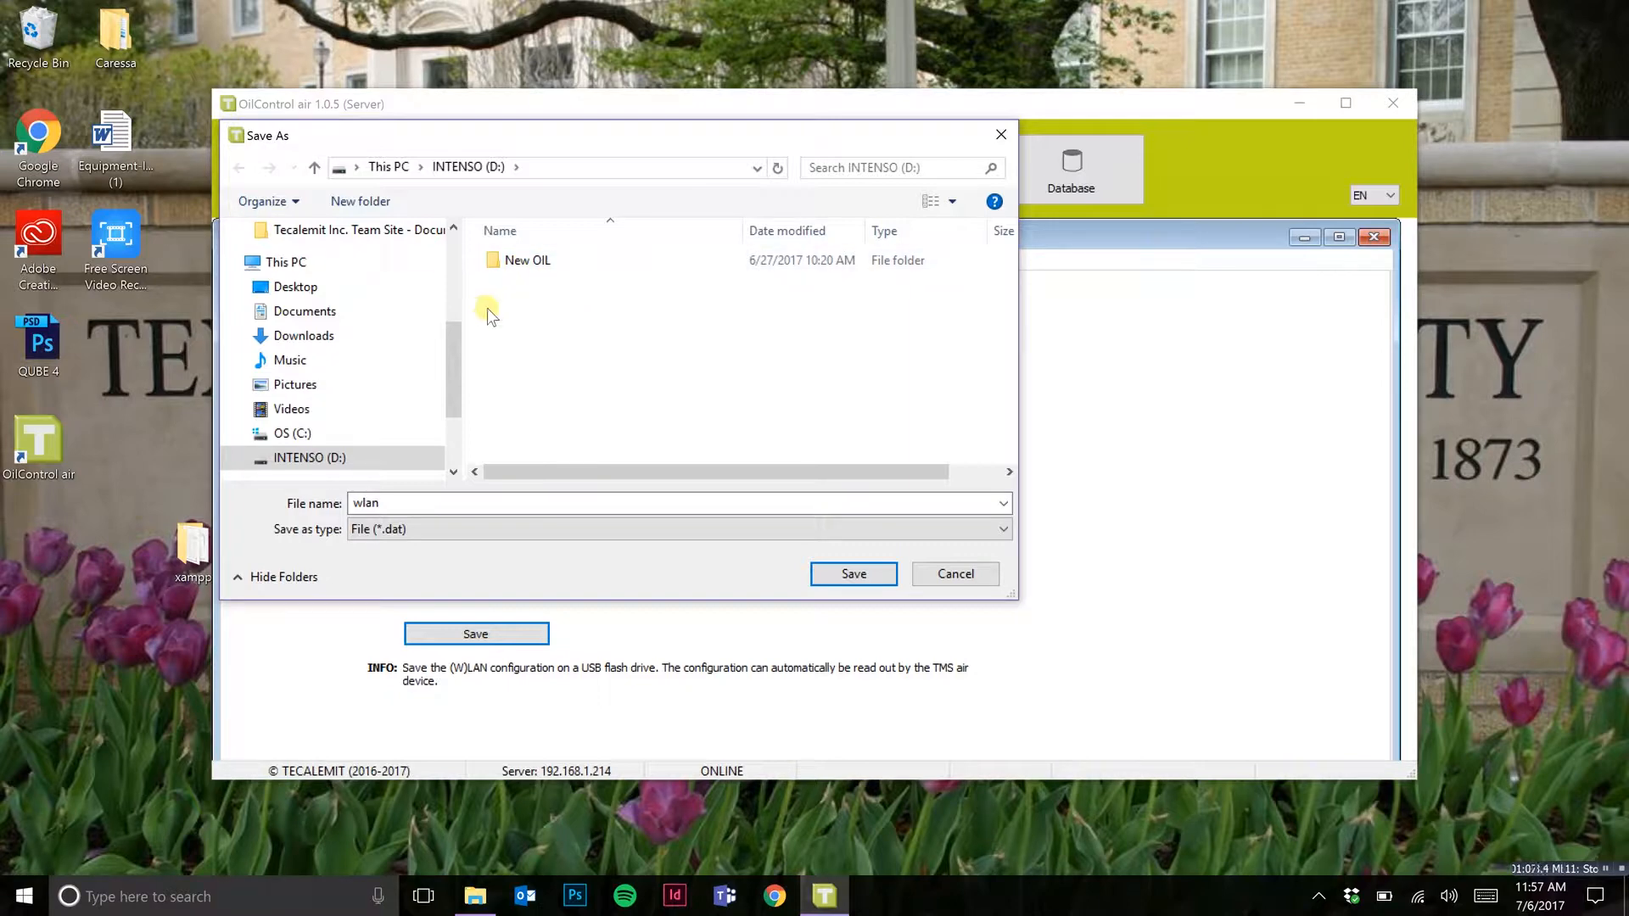
{"action": "left_click", "coordinate": [842, 575]}
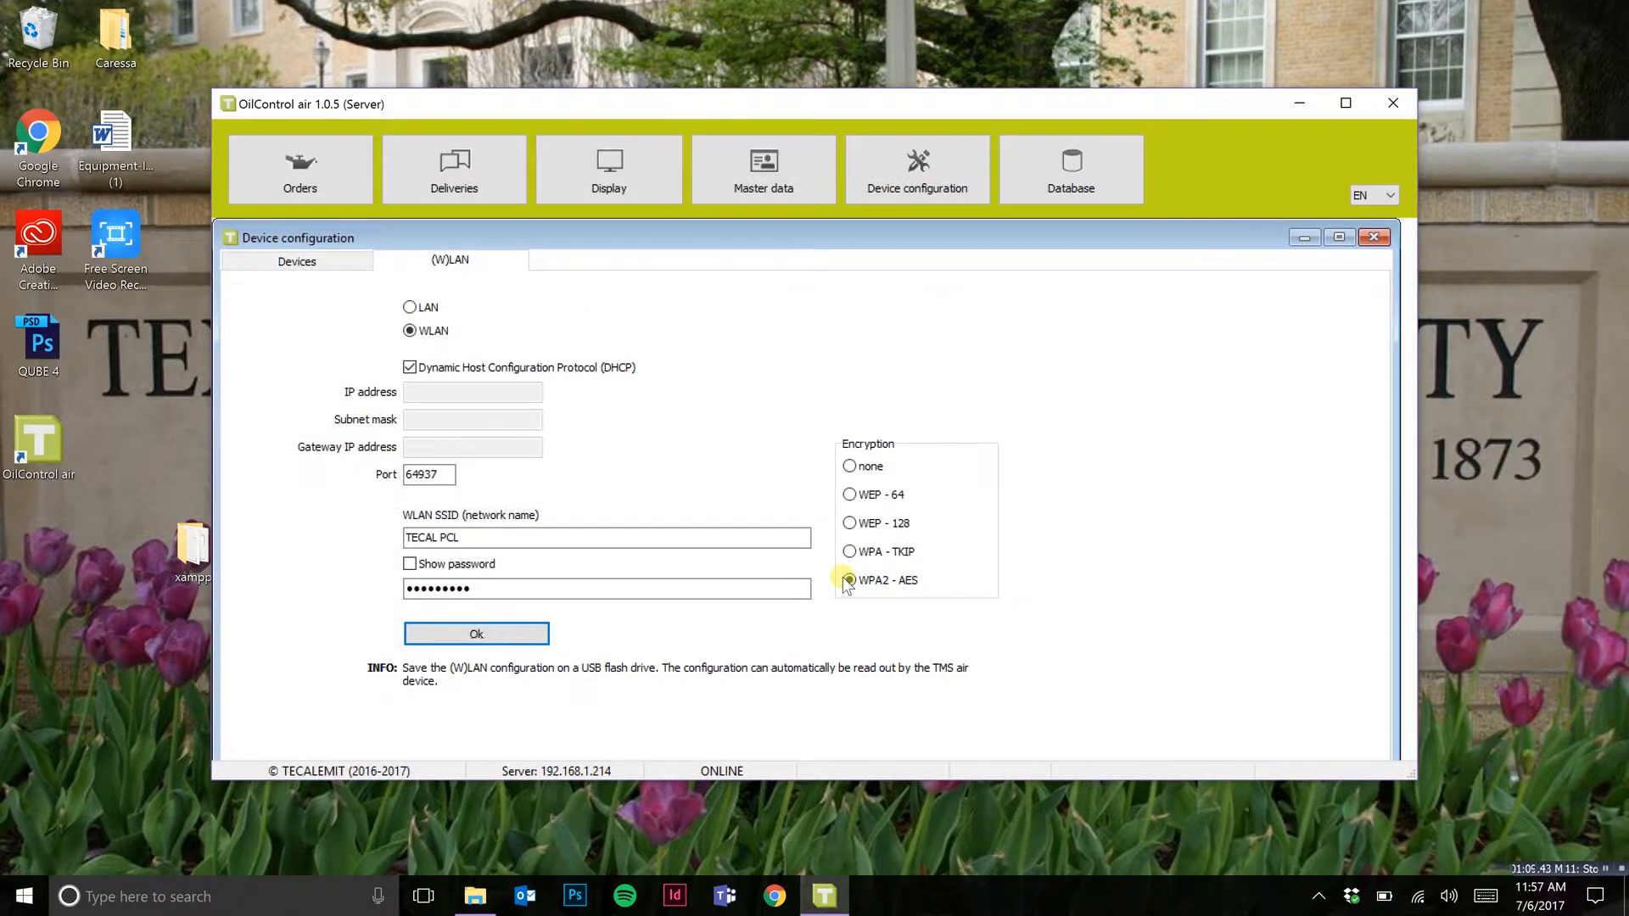